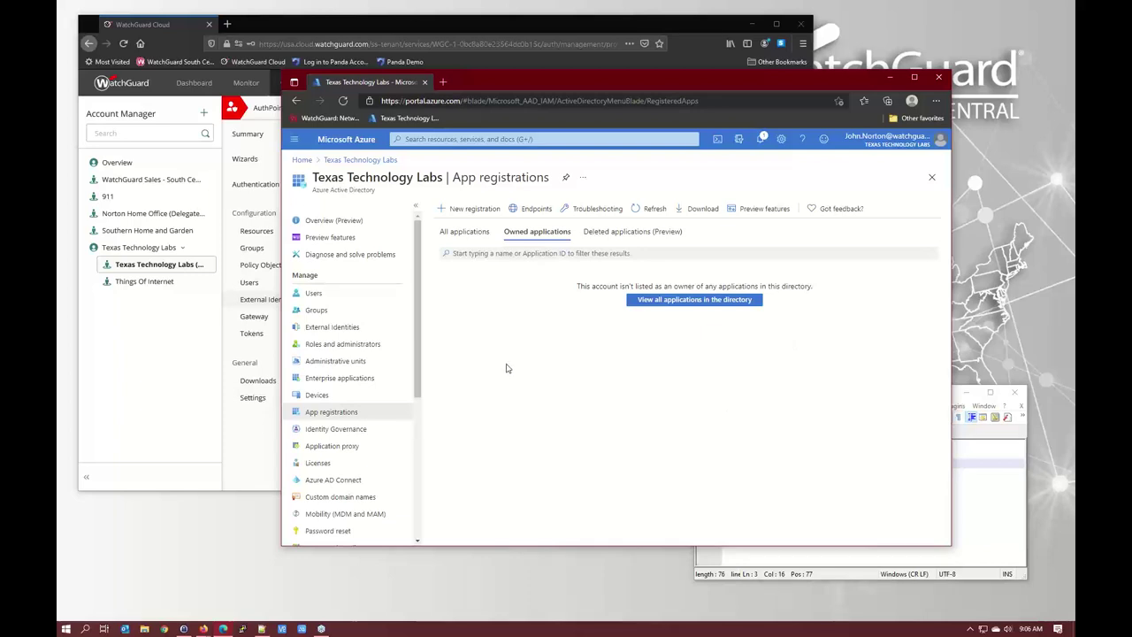
Register a new application named AuthPoint, supporting accounts in the Texas Technology Labs organizational directory only (single tenant).
{"action": "left_click", "coordinate": [462, 209]}
{"action": "left_click", "coordinate": [467, 249]}
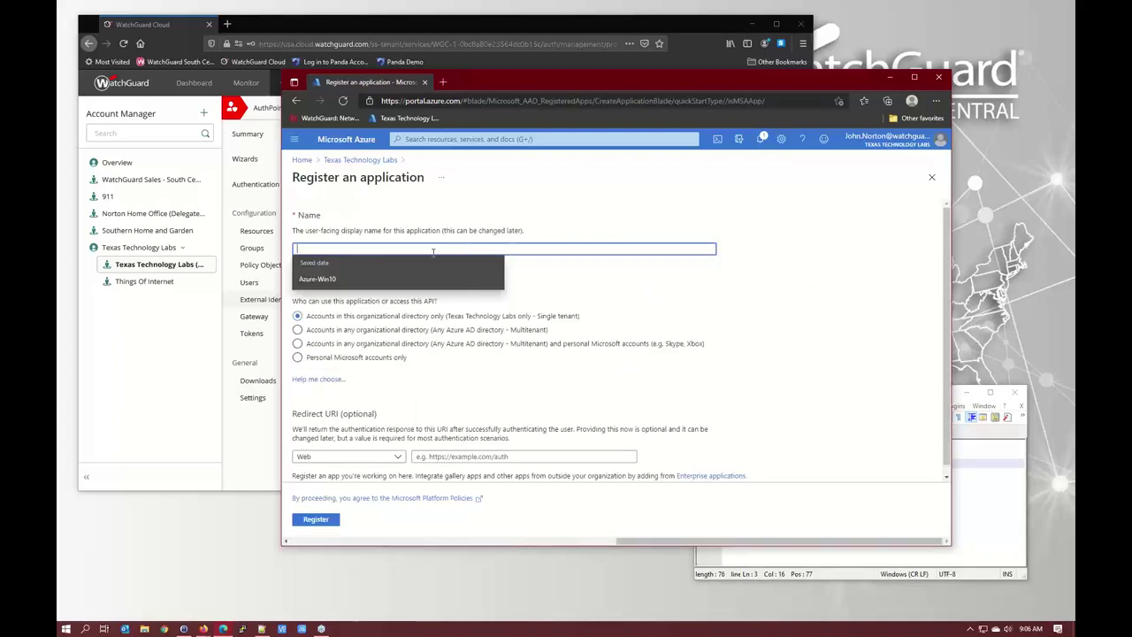
{"action": "type", "text": "AuthPoint"}
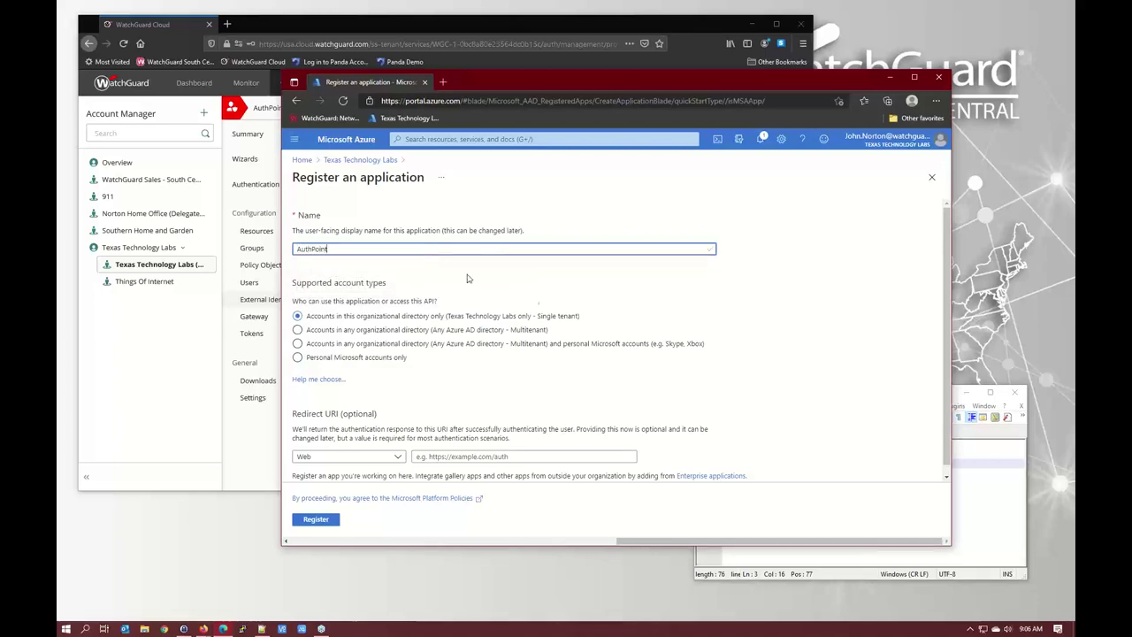
{"action": "left_click", "coordinate": [540, 330]}
{"action": "left_click", "coordinate": [604, 315]}
{"action": "left_click", "coordinate": [315, 521]}
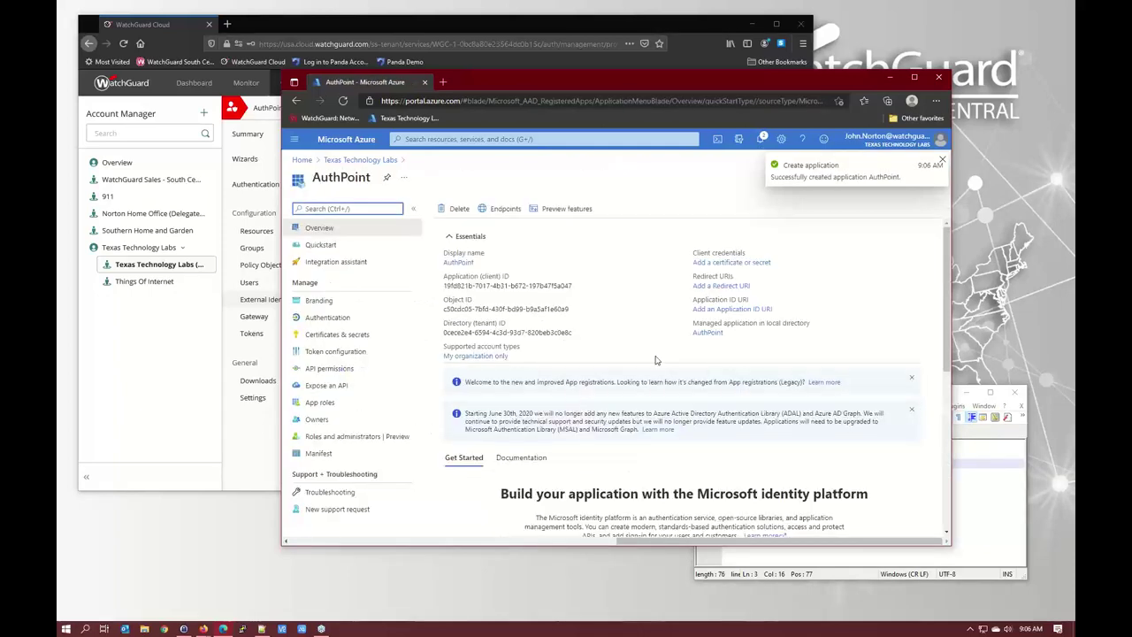
Dismiss the overview notices and copy the Application (client) ID into its line of the new 1.txt notes in Notepad++.
{"action": "left_click", "coordinate": [912, 378]}
{"action": "left_click", "coordinate": [911, 381]}
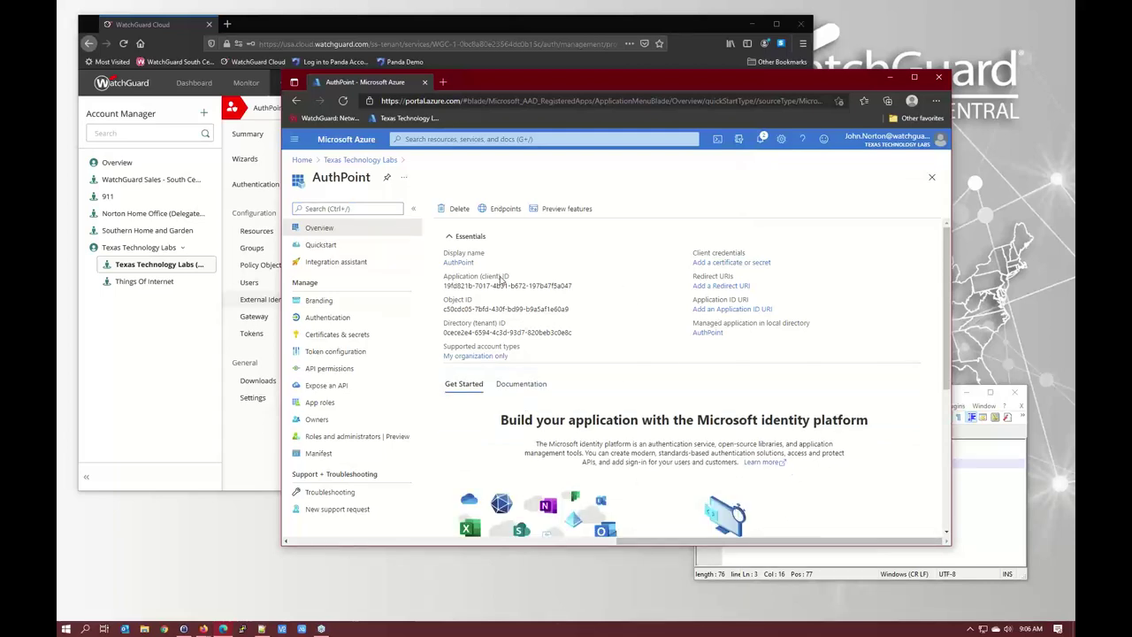
{"action": "left_click", "coordinate": [578, 285]}
{"action": "left_click", "coordinate": [1006, 482]}
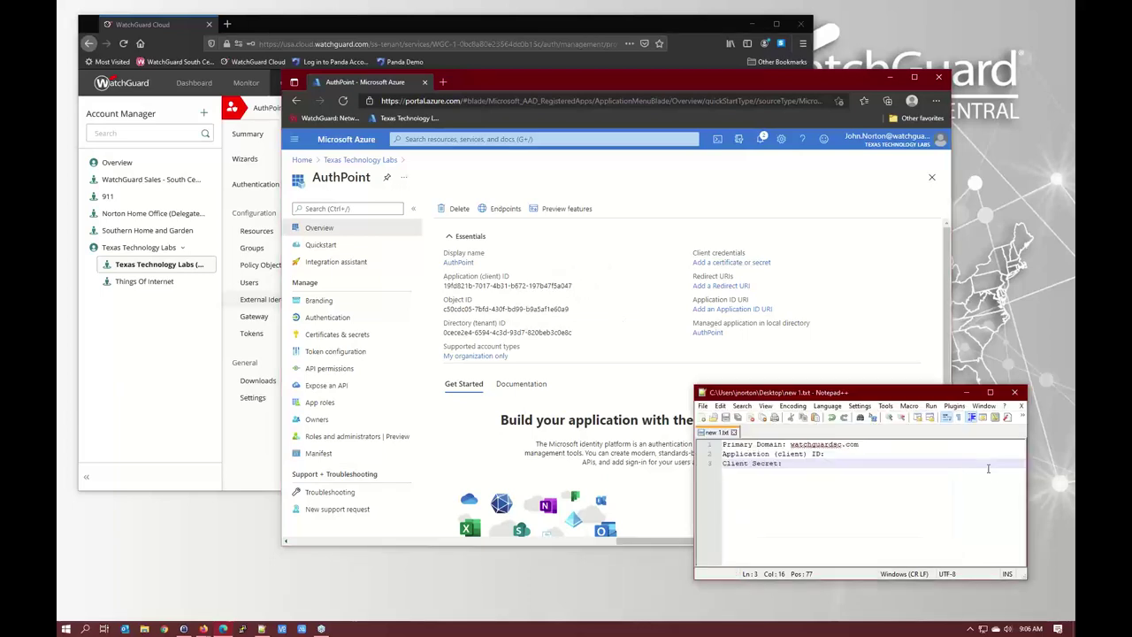
{"action": "left_click", "coordinate": [918, 454]}
{"action": "key", "text": "super"}
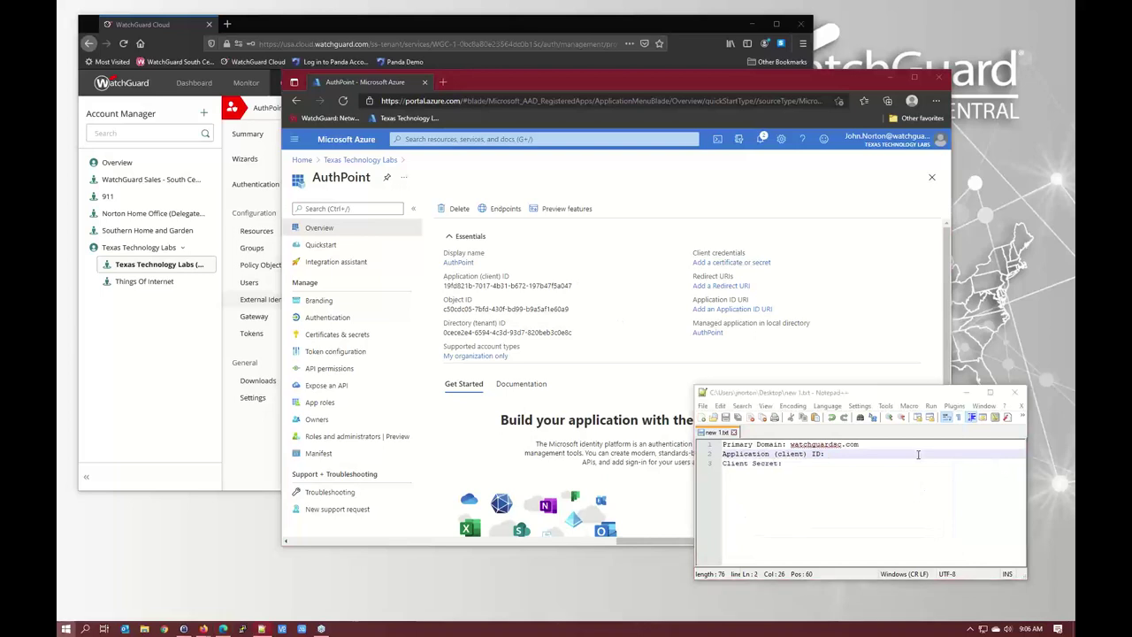
{"action": "key", "text": "super"}
{"action": "key", "text": "ctrl+v"}
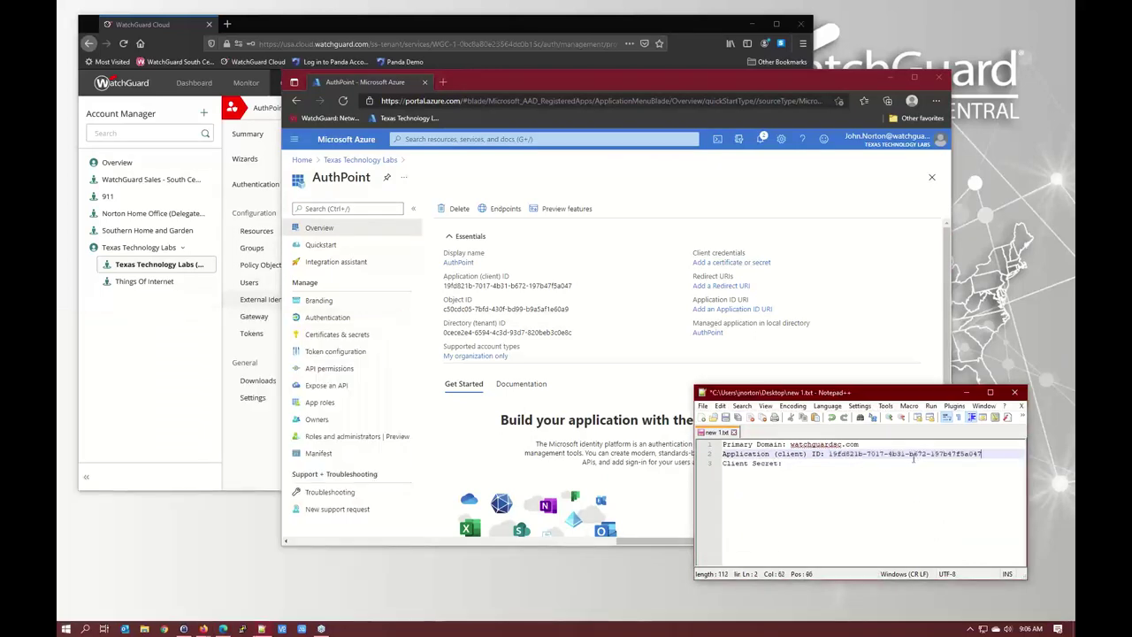
Back in the Azure portal, set allowPublicClient to true in the AuthPoint manifest and save it.
{"action": "left_click", "coordinate": [633, 382]}
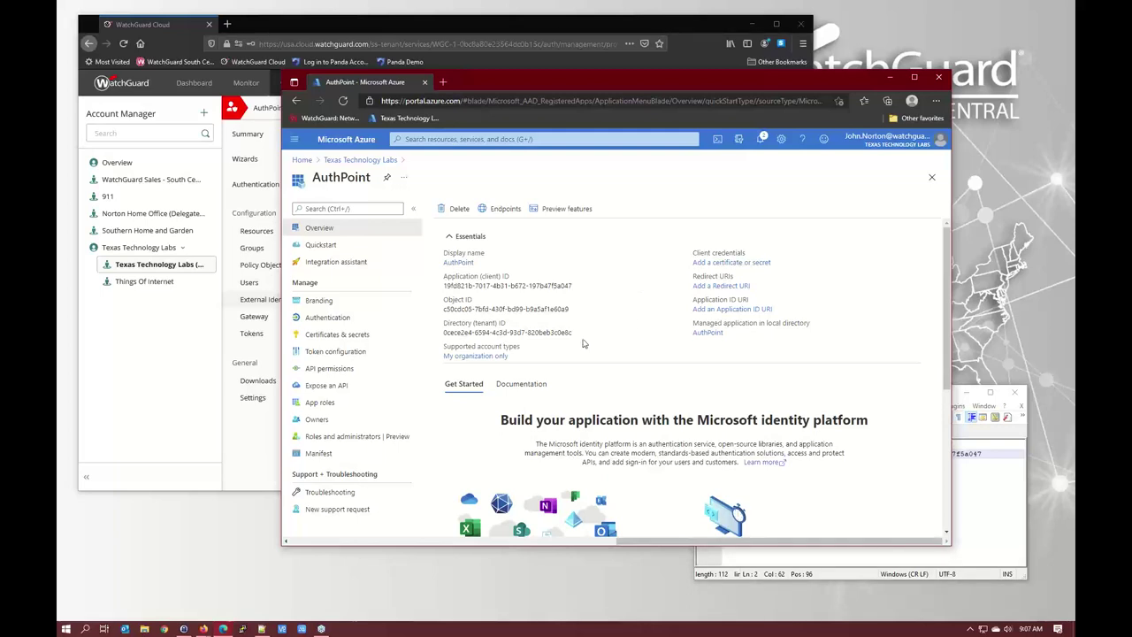
{"action": "left_click", "coordinate": [316, 453]}
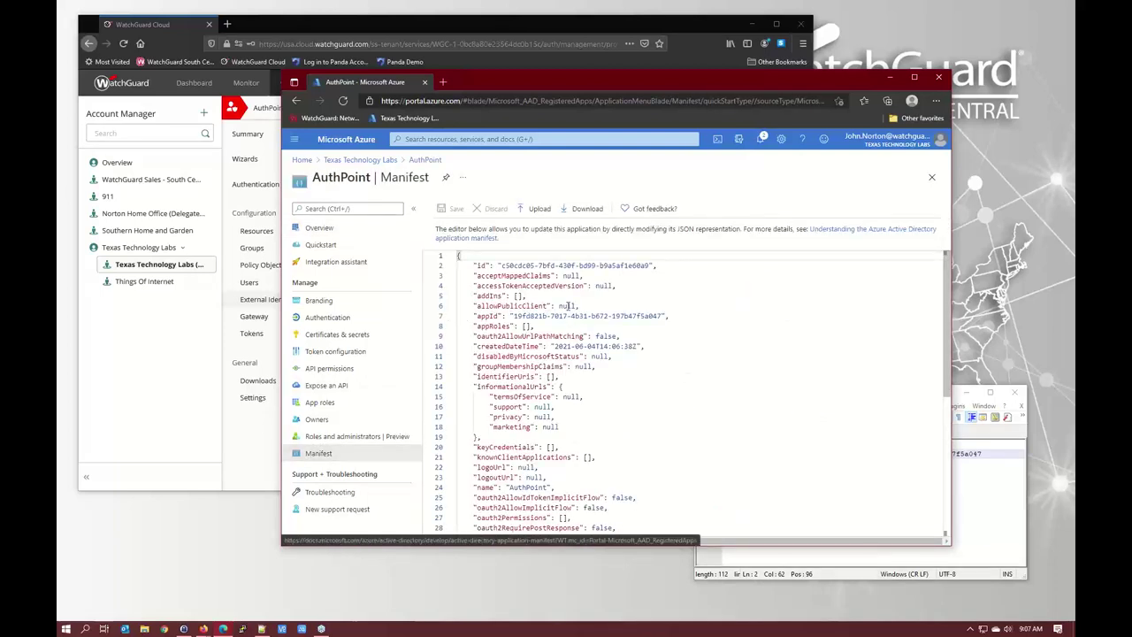
{"action": "mouse_move", "coordinate": [570, 305]}
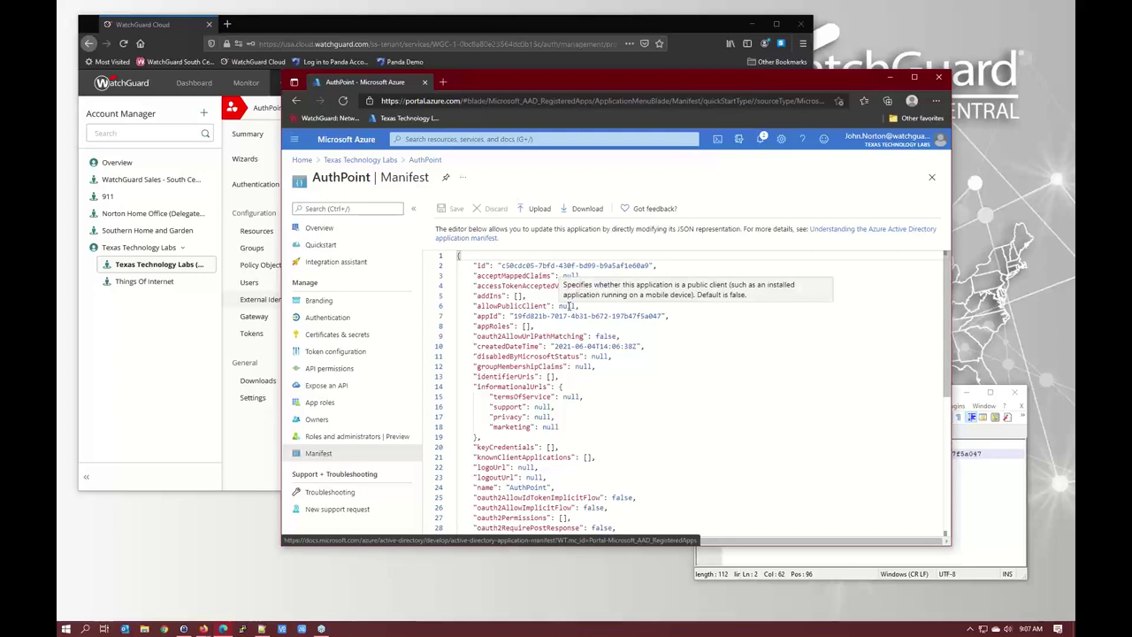
{"action": "left_click_drag", "start_coordinate": [471, 306], "coordinate": [587, 306]}
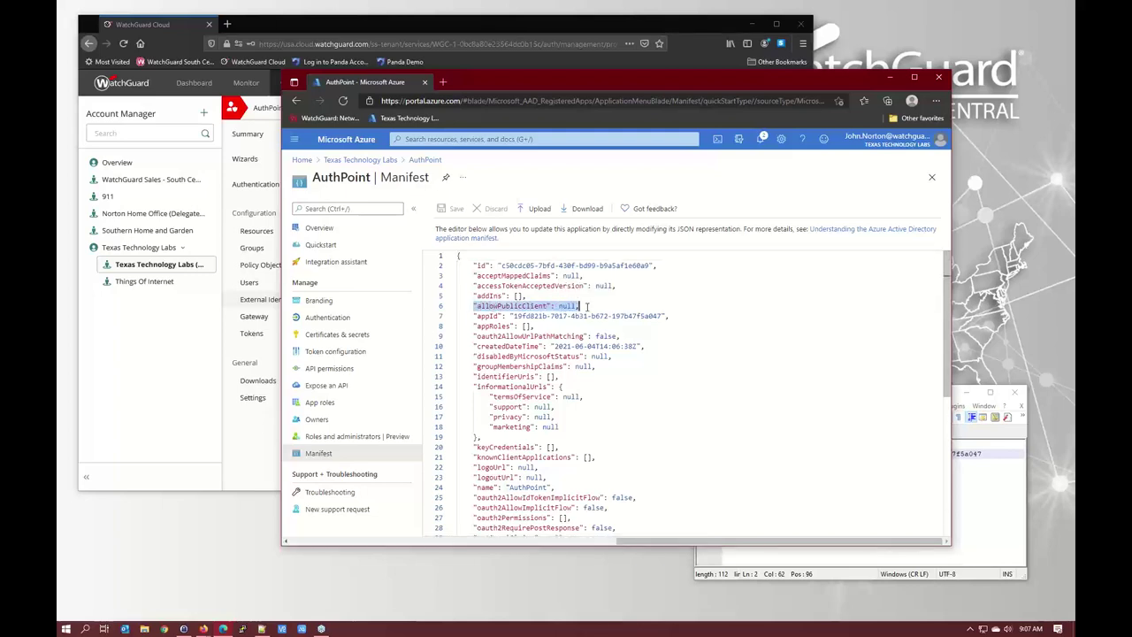
{"action": "left_click", "coordinate": [771, 434]}
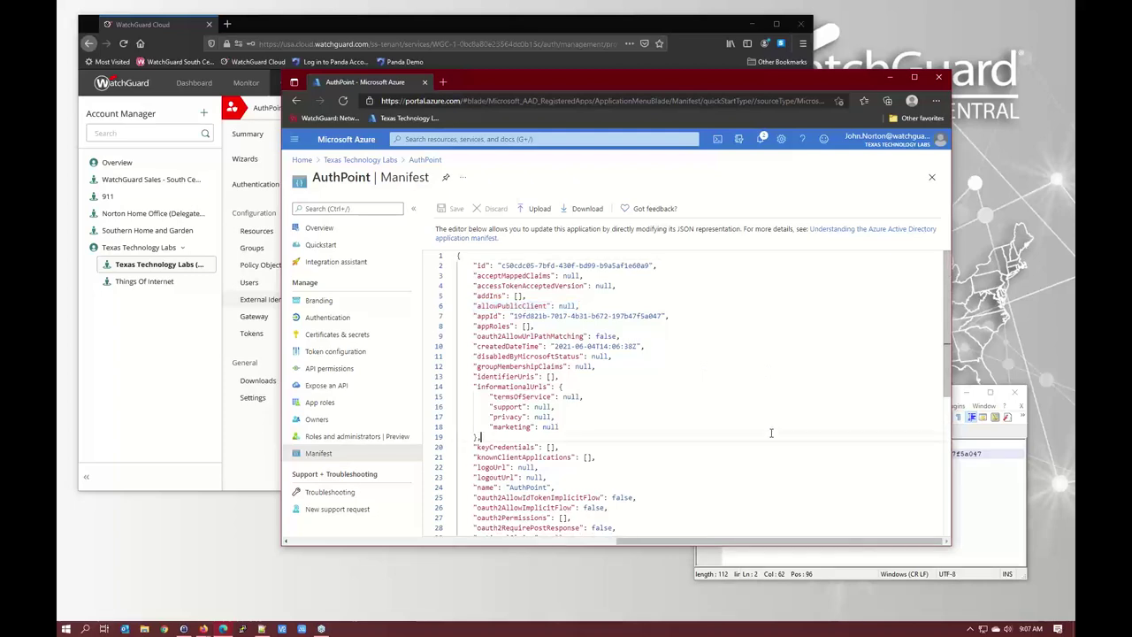
{"action": "left_click", "coordinate": [572, 306]}
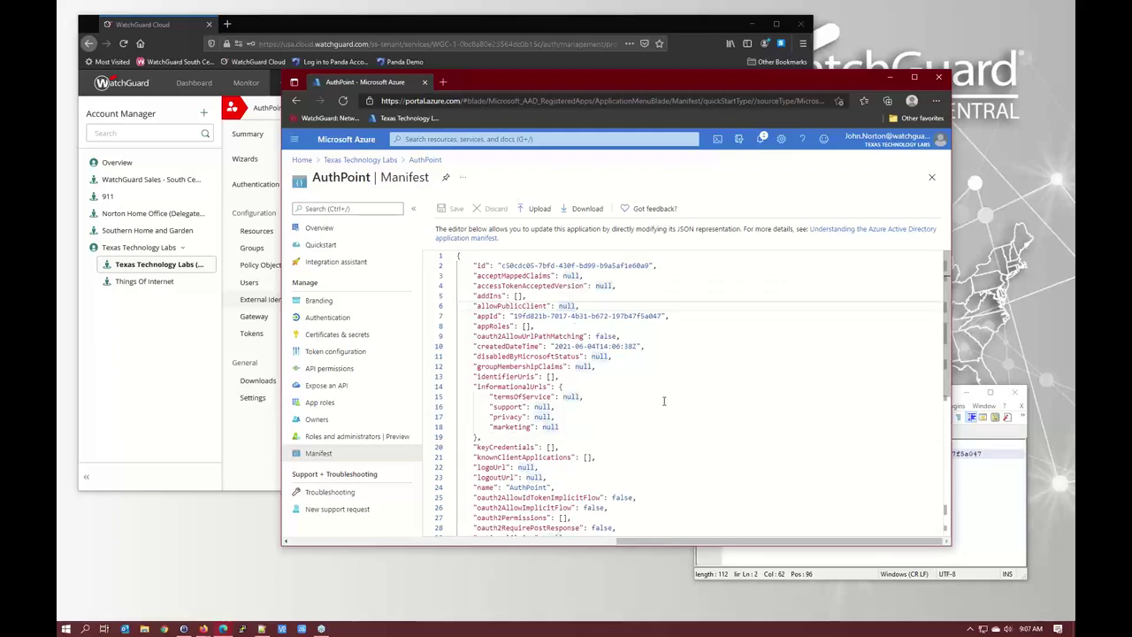
{"action": "key", "text": "ctrl+shift+Left"}
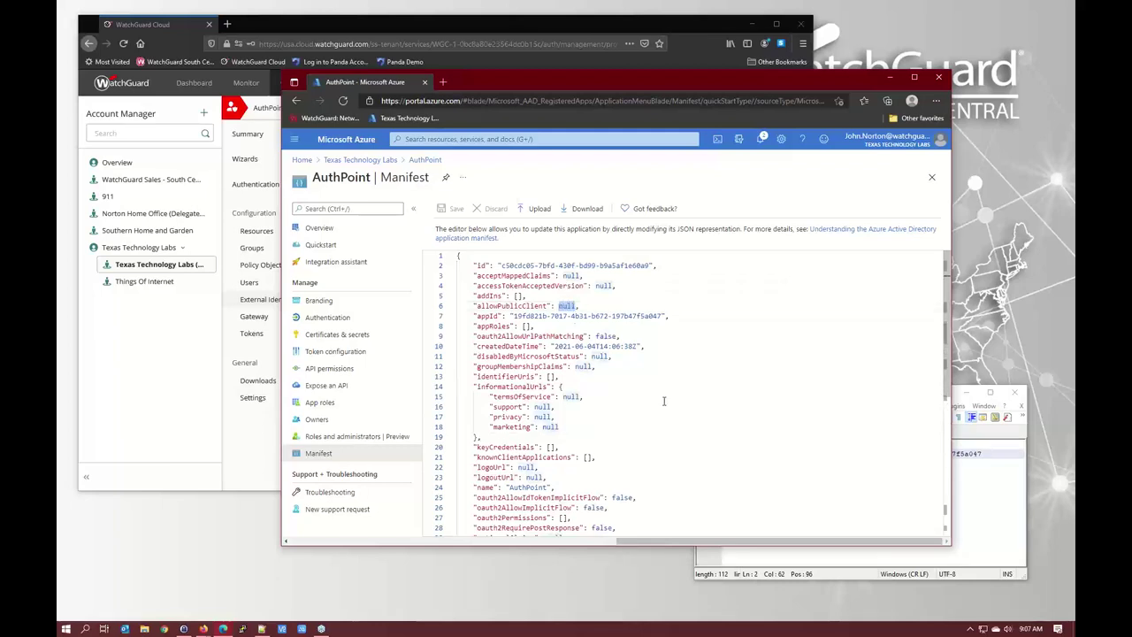
{"action": "type", "text": "tr"}
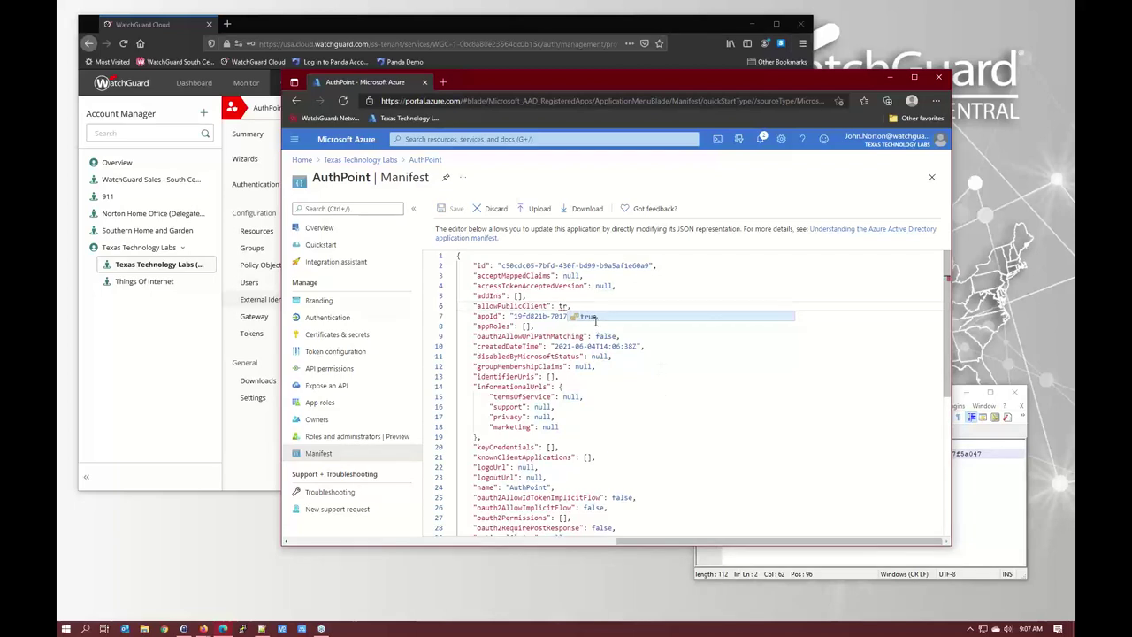
{"action": "key", "text": "Return"}
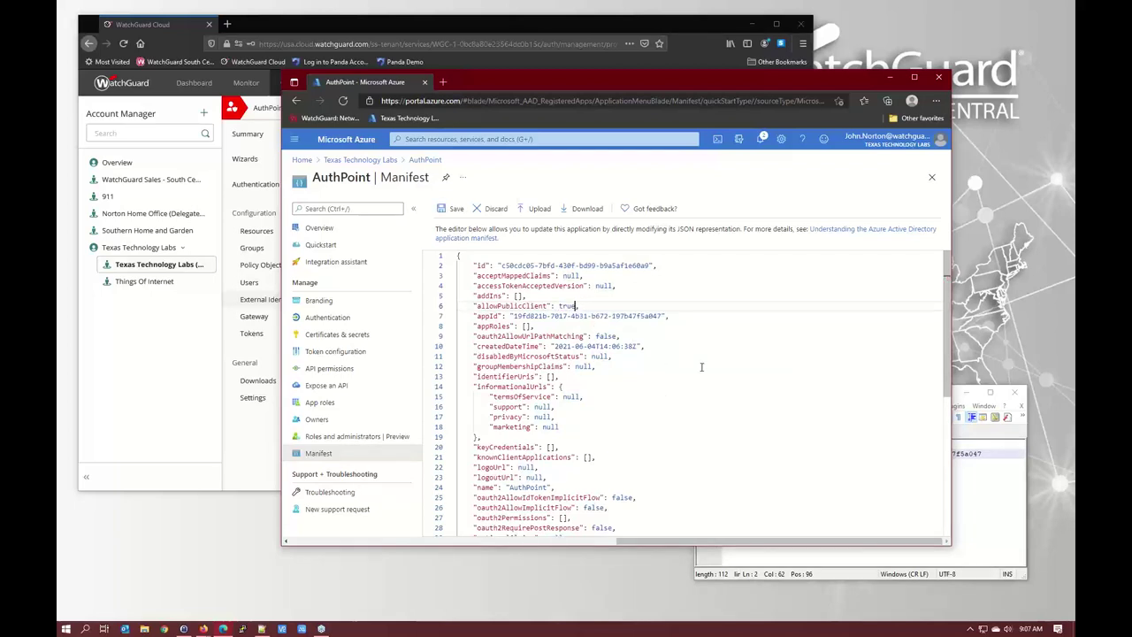
{"action": "left_click", "coordinate": [451, 211]}
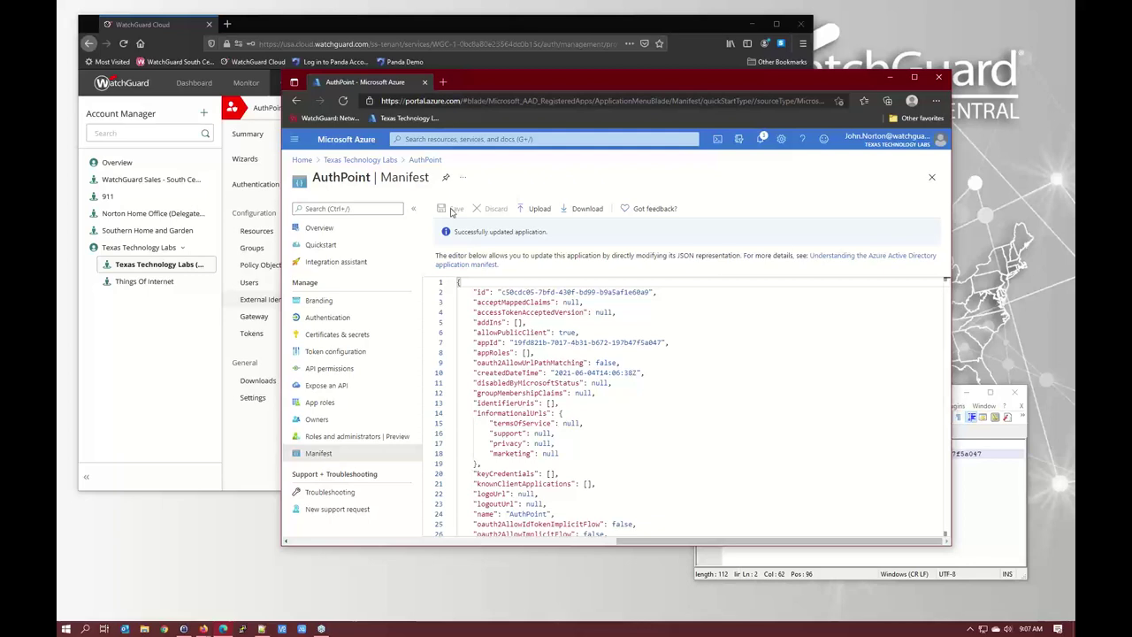
Start a Microsoft Graph application permission request for AuthPoint and select Group.Read.All.
{"action": "left_click", "coordinate": [344, 368]}
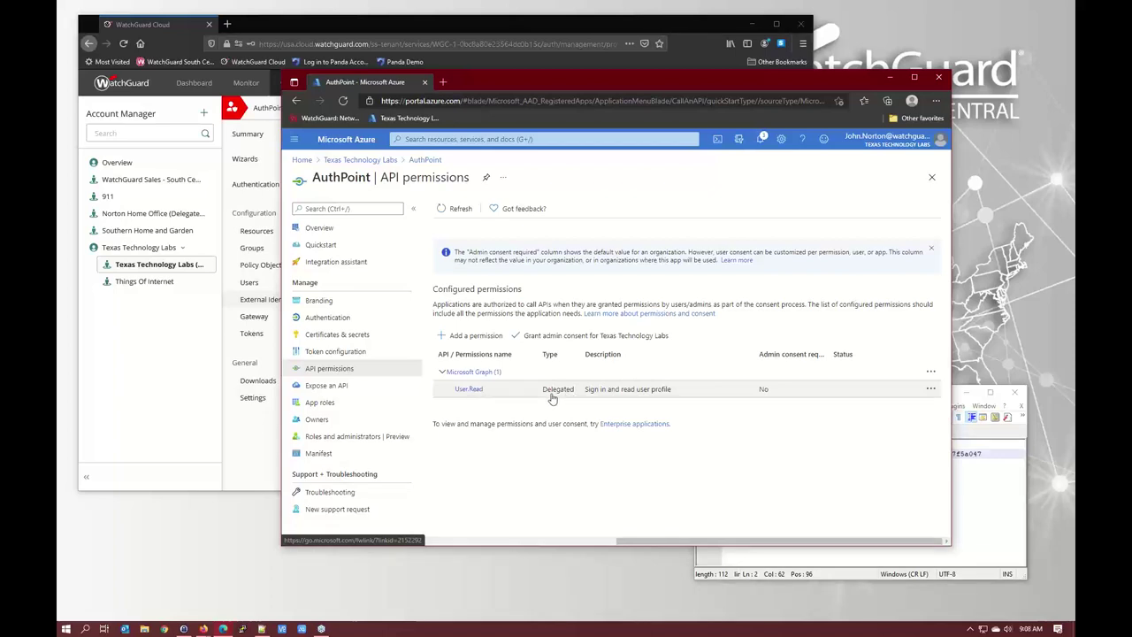
{"action": "left_click", "coordinate": [475, 336]}
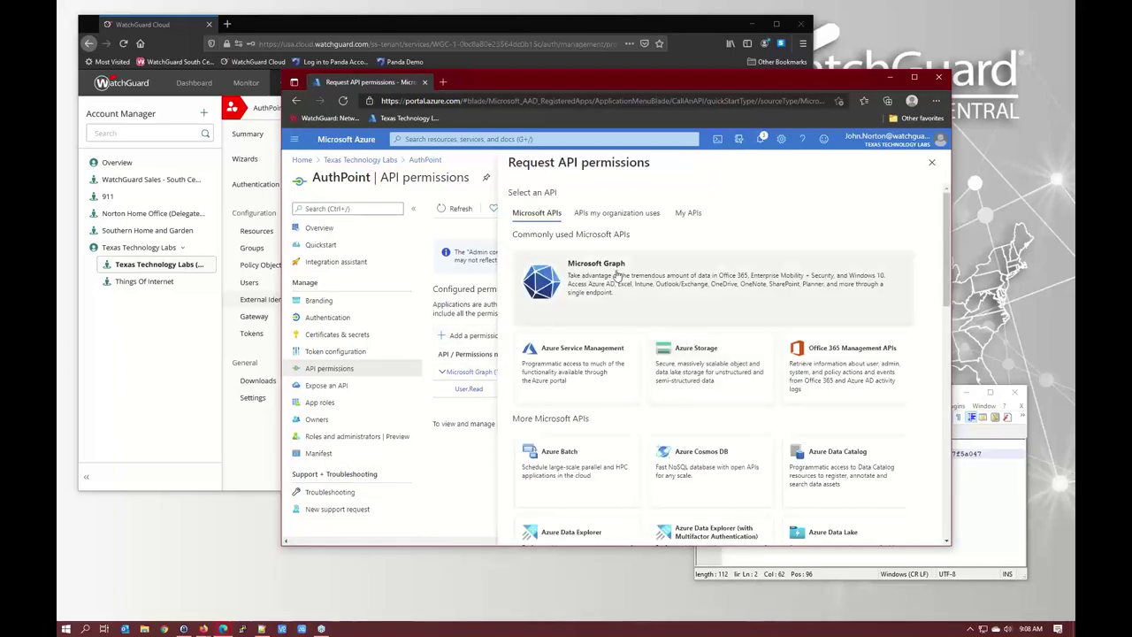
{"action": "left_click", "coordinate": [618, 275]}
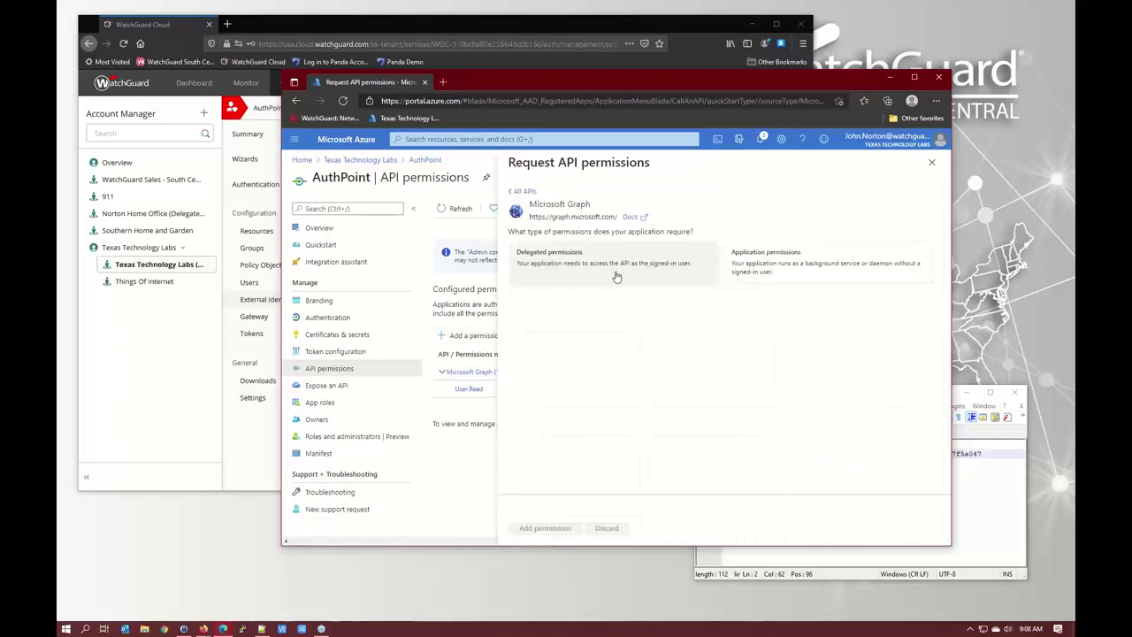
{"action": "left_click", "coordinate": [782, 269]}
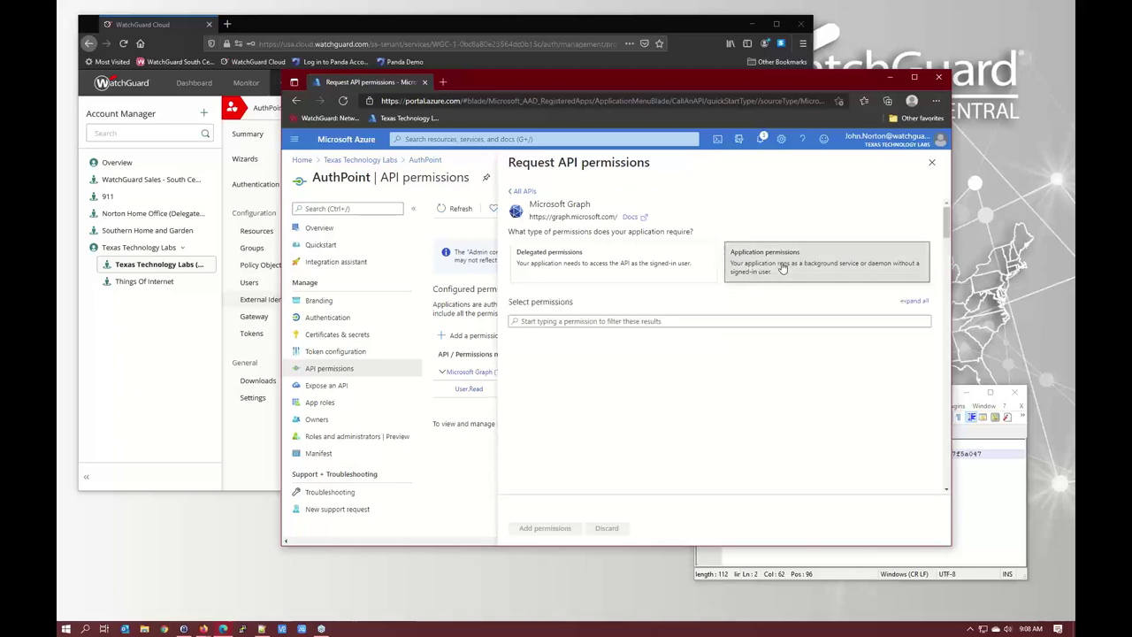
{"action": "left_click", "coordinate": [568, 321]}
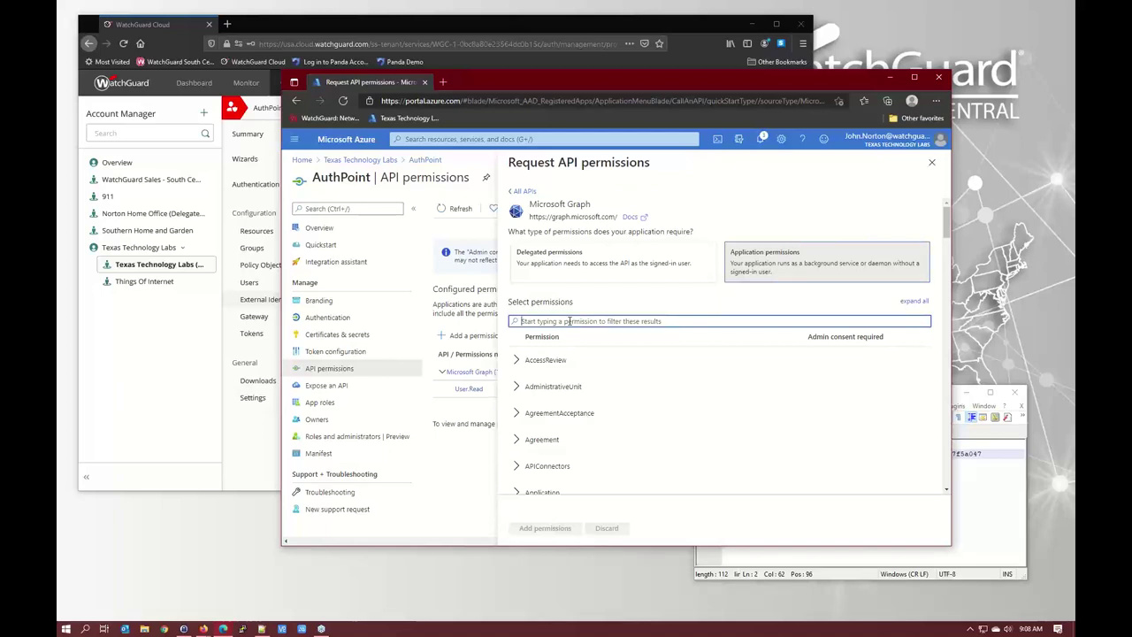
{"action": "type", "text": "group"}
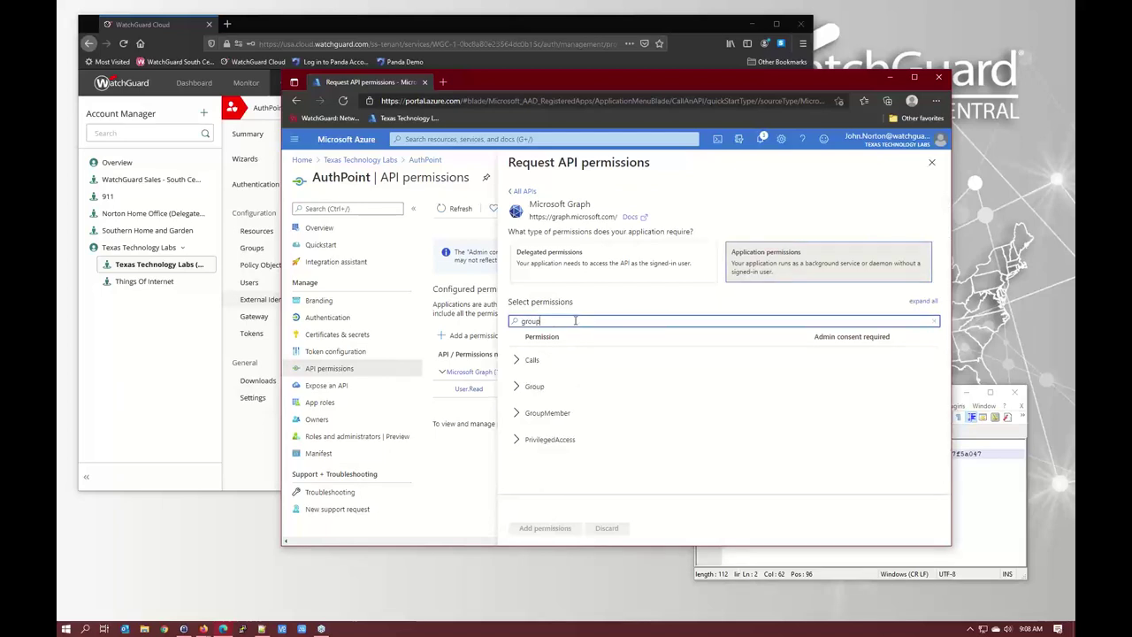
{"action": "left_click", "coordinate": [518, 387]}
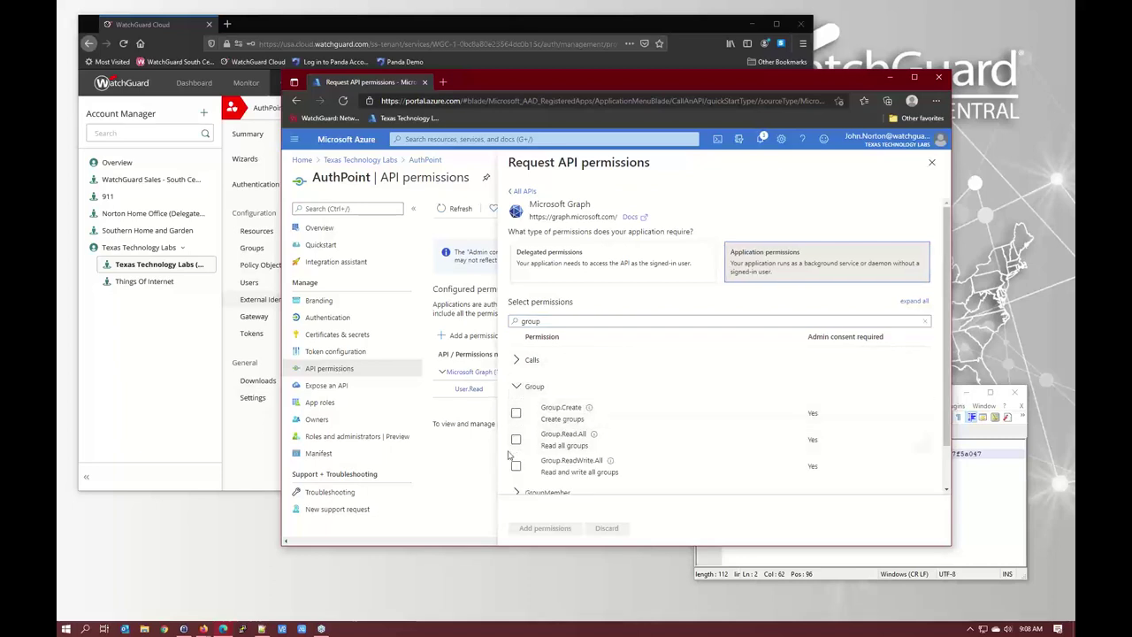
{"action": "left_click", "coordinate": [516, 439]}
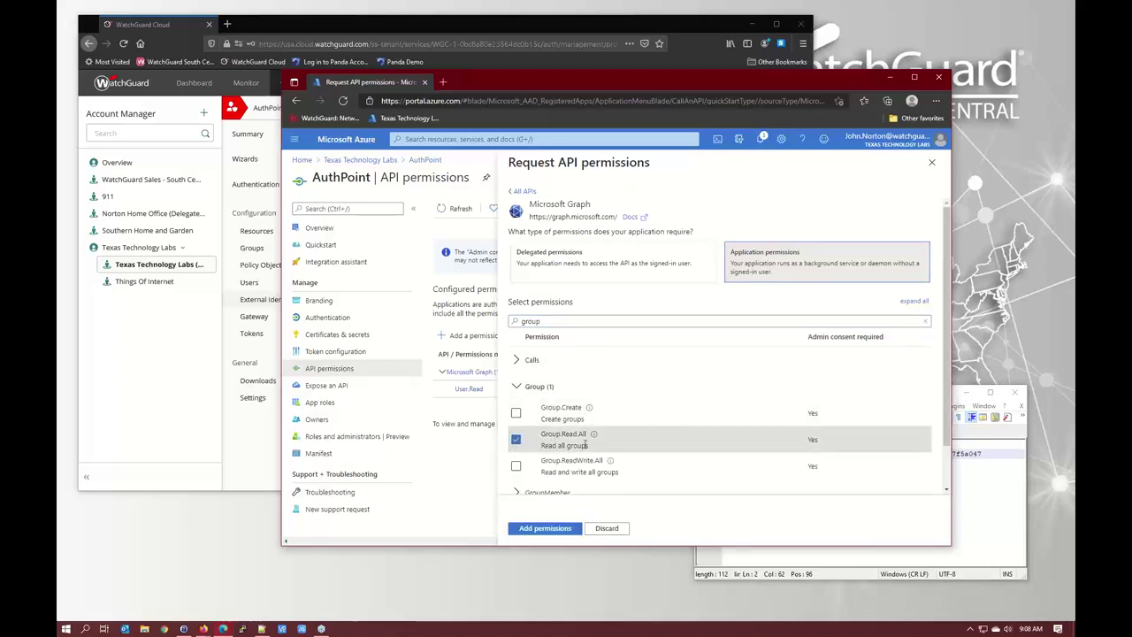
Find and select the User.Read.All application permission, and add the selected permissions to AuthPoint.
{"action": "double_click", "coordinate": [548, 320]}
{"action": "type", "text": "user"}
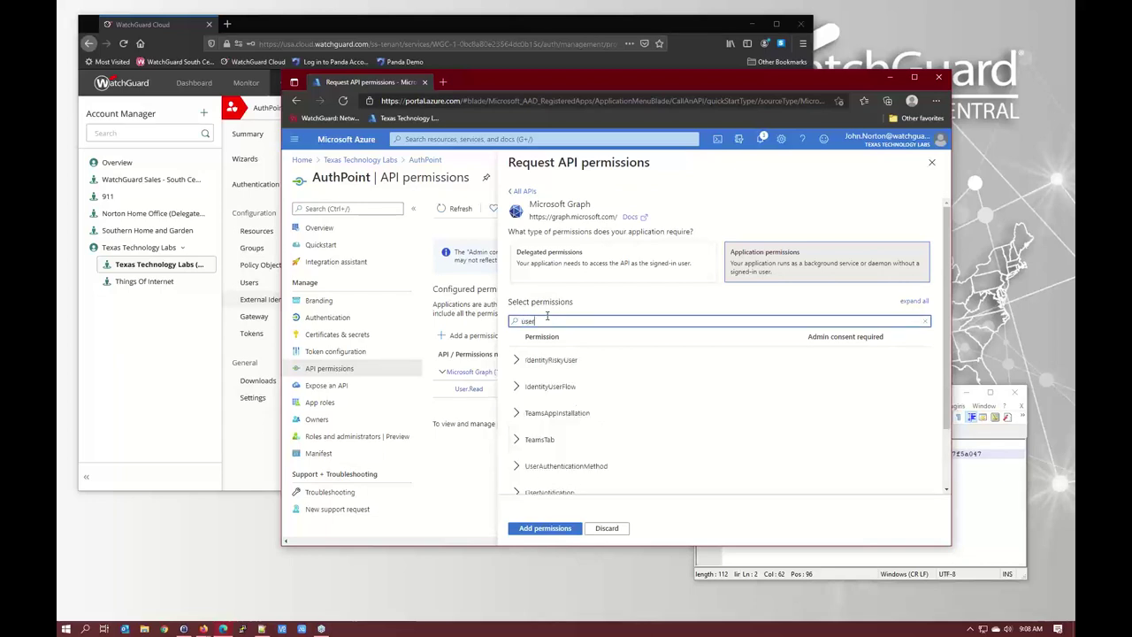
{"action": "scroll", "coordinate": [580, 384], "scroll_direction": "down", "scroll_amount": 1}
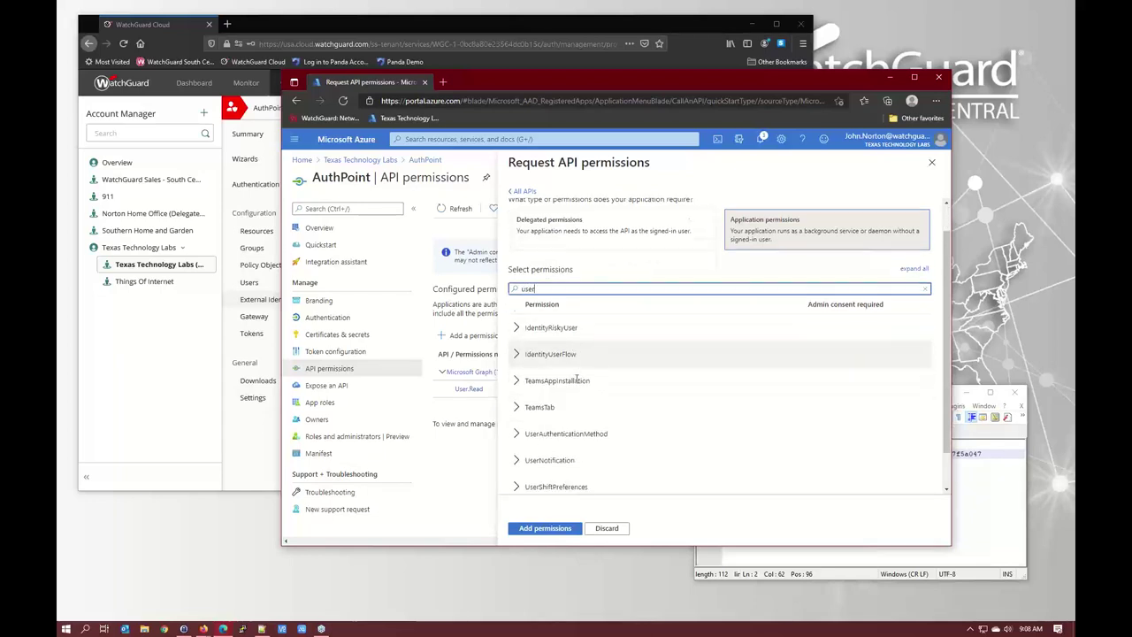
{"action": "scroll", "coordinate": [584, 388], "scroll_direction": "down", "scroll_amount": 1}
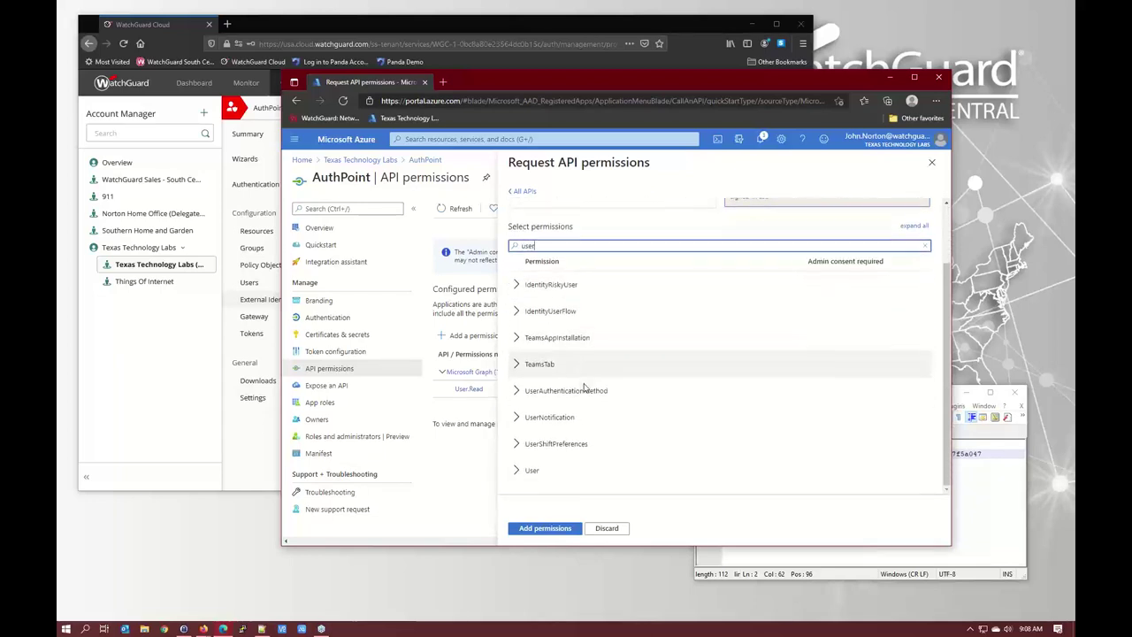
{"action": "left_click", "coordinate": [517, 470]}
{"action": "scroll", "coordinate": [590, 432], "scroll_direction": "down", "scroll_amount": 3}
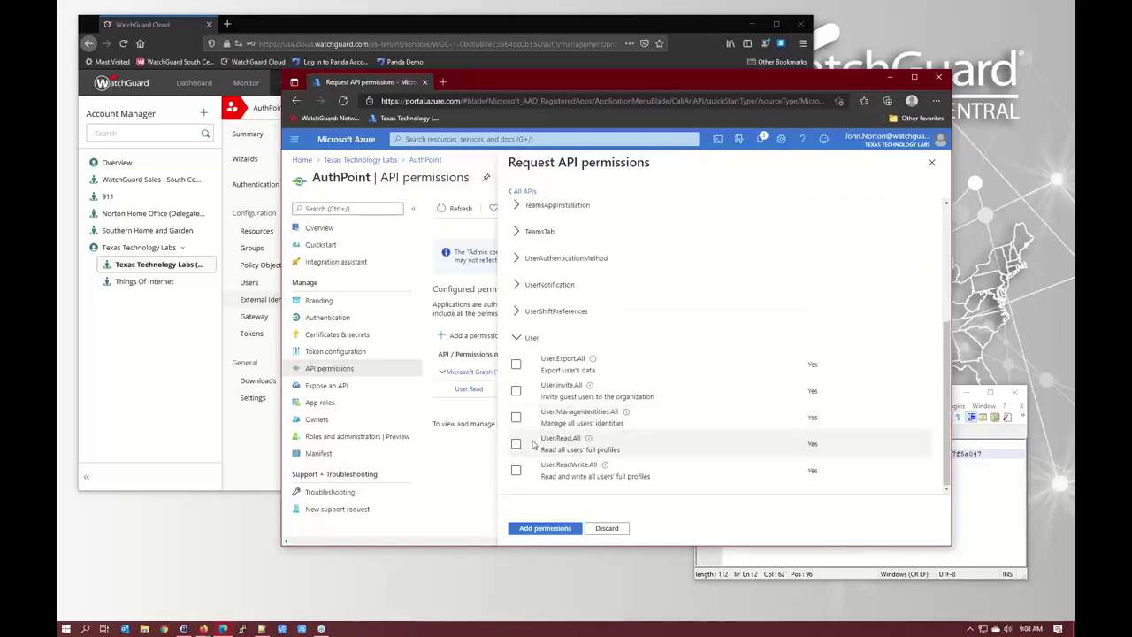
{"action": "left_click", "coordinate": [515, 444]}
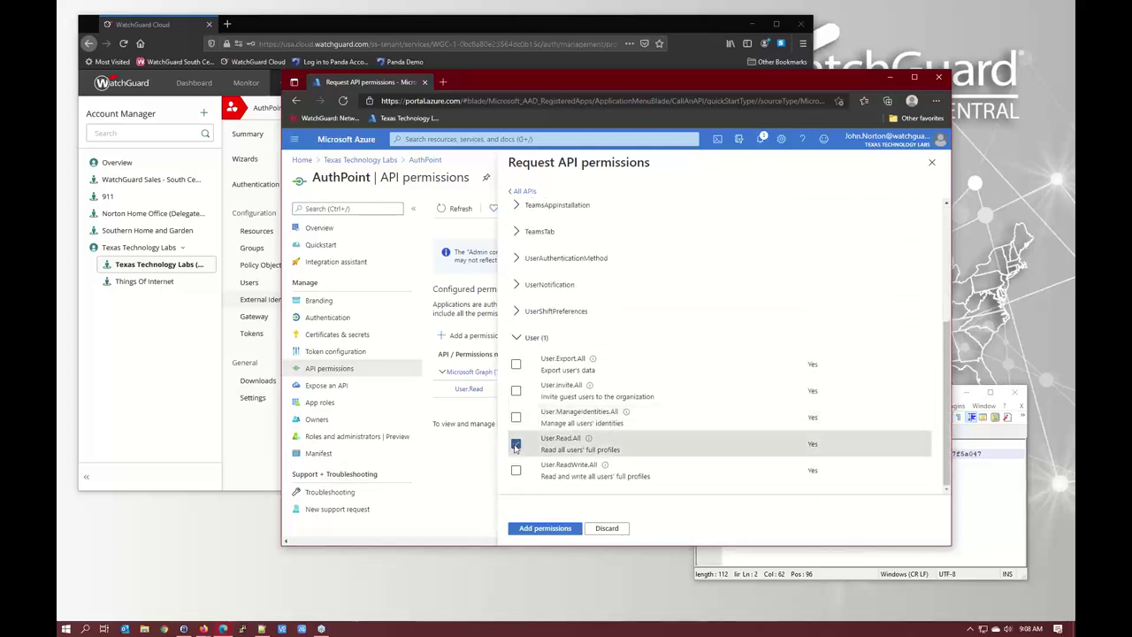
{"action": "left_click", "coordinate": [545, 528]}
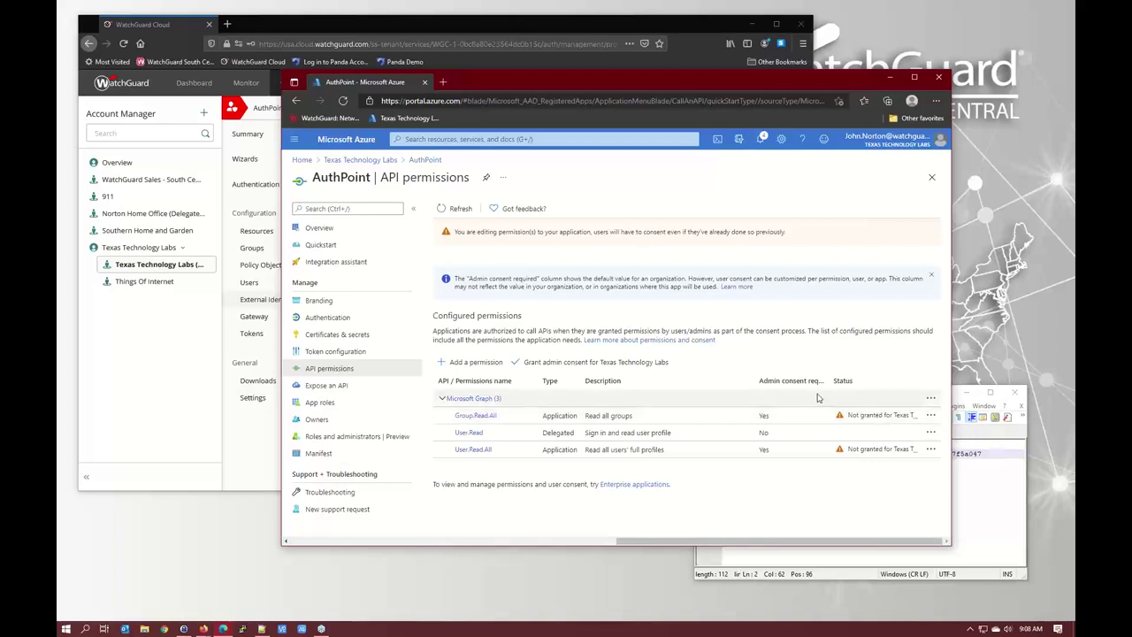
Grant admin consent for Texas Technology Labs to the configured API permissions.
{"action": "left_click", "coordinate": [583, 365]}
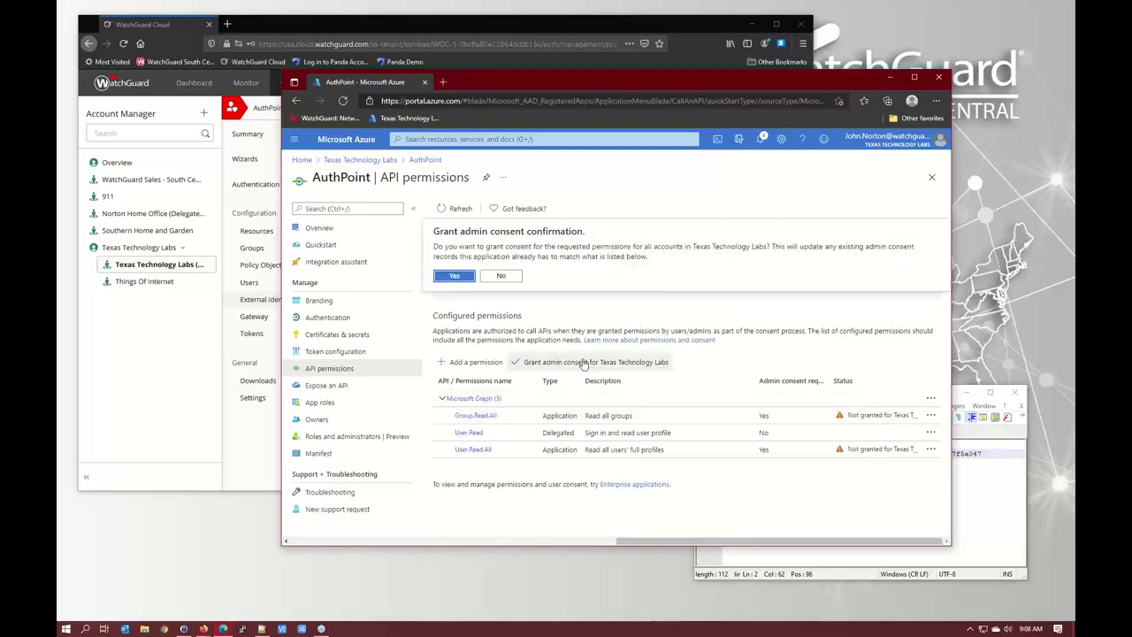
{"action": "left_click", "coordinate": [455, 277]}
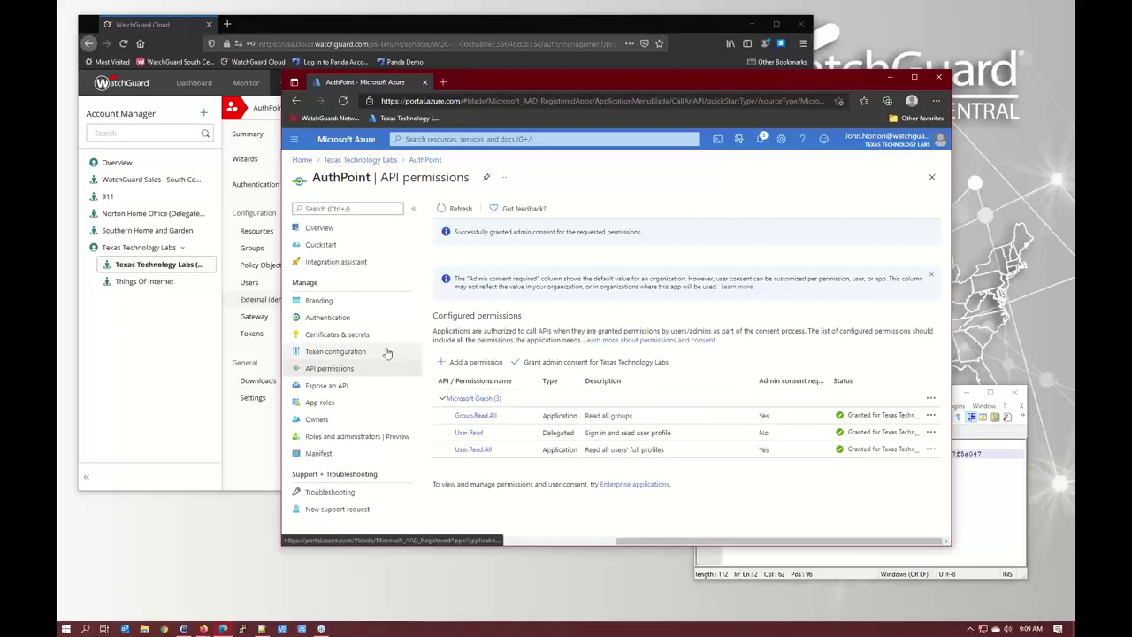
Add a client secret to the AuthPoint app registration with the description AuthPoint and a 12-month expiry.
{"action": "left_click", "coordinate": [1007, 507]}
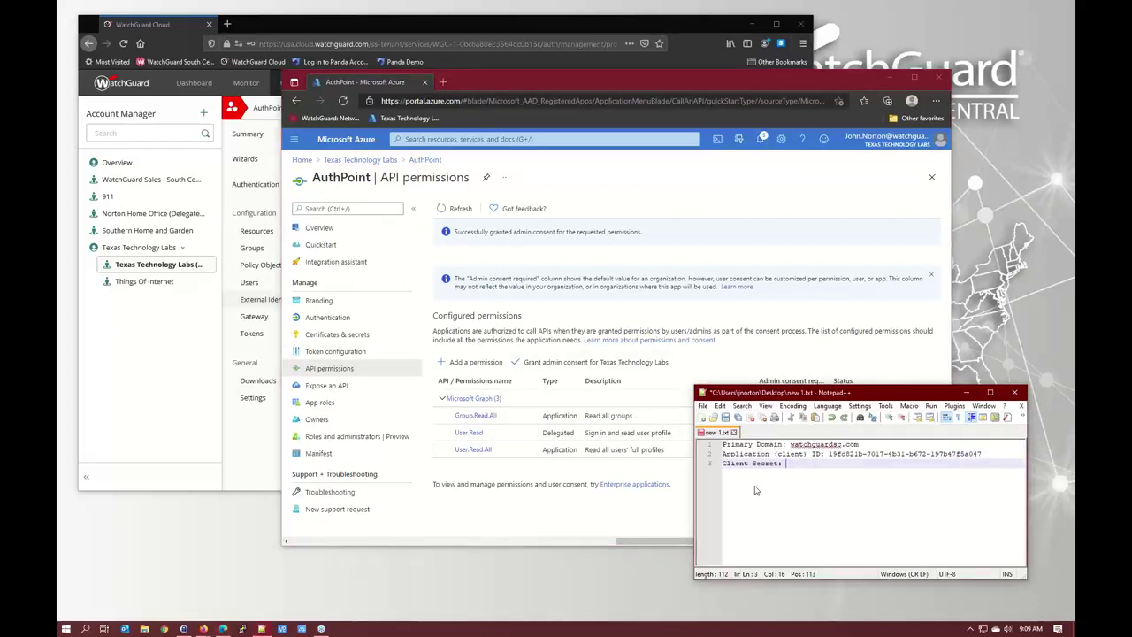
{"action": "left_click", "coordinate": [372, 337]}
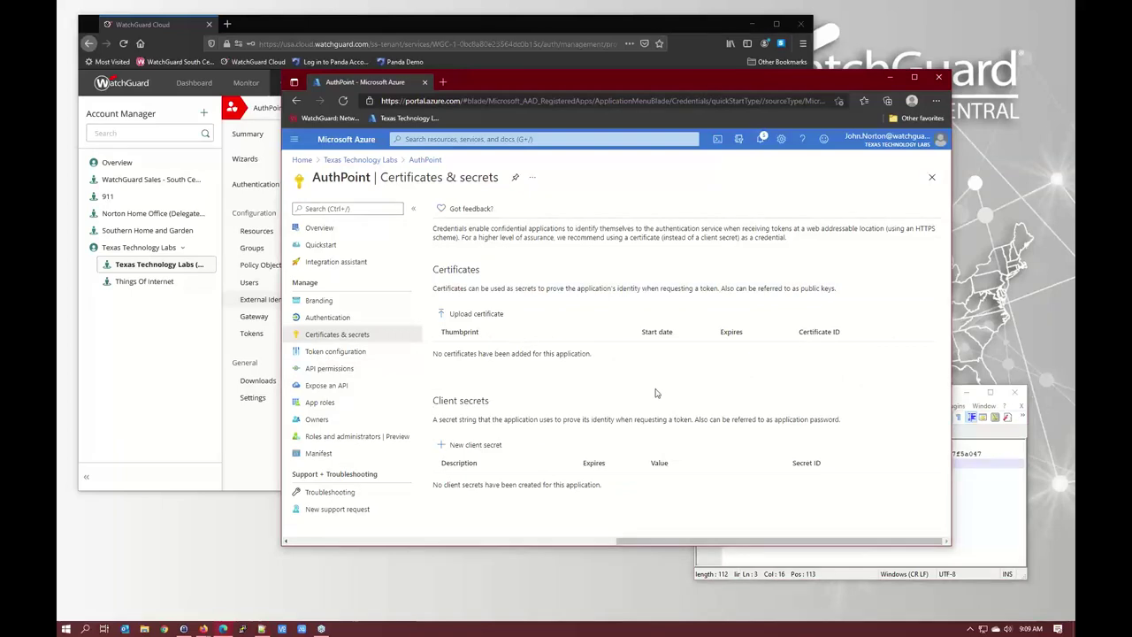
{"action": "left_click", "coordinate": [476, 447]}
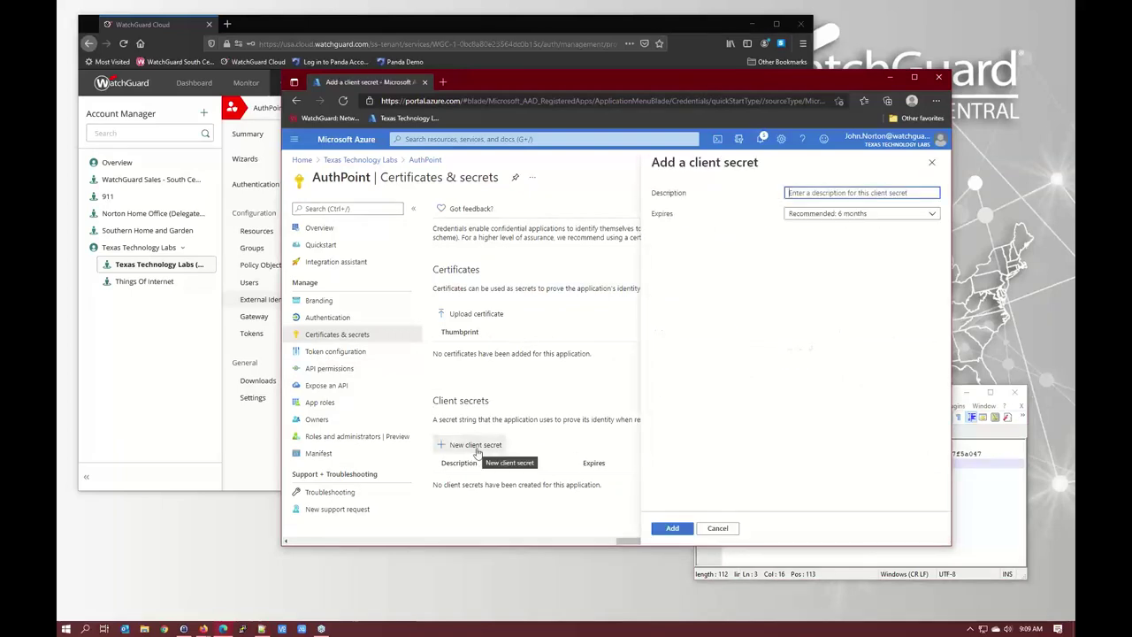
{"action": "type", "text": "AuthPoint"}
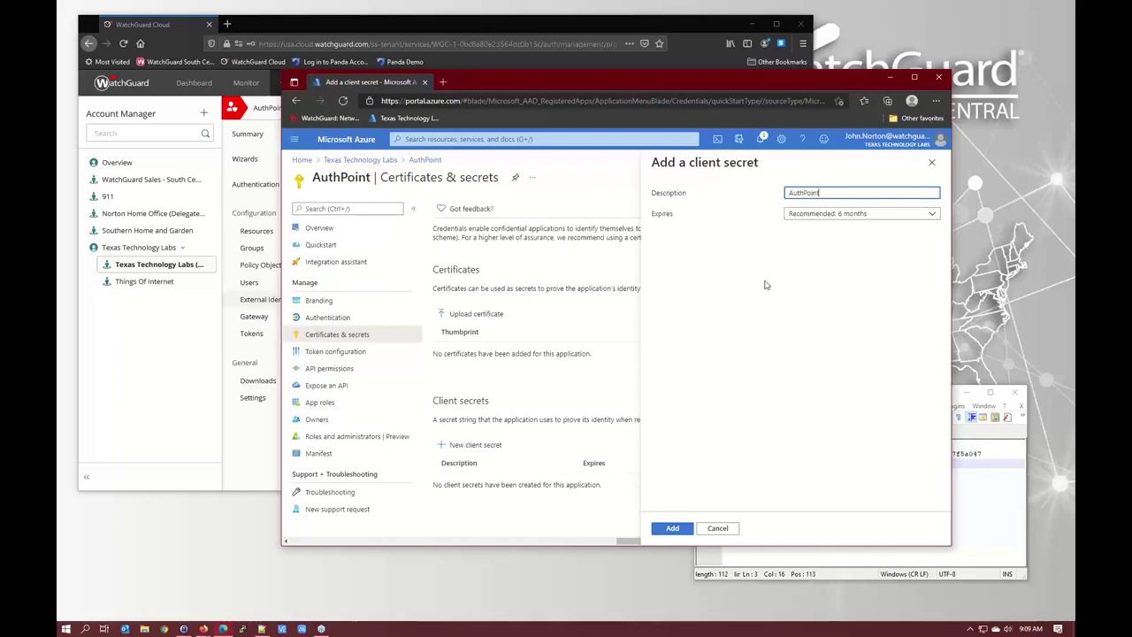
{"action": "left_click", "coordinate": [758, 292]}
{"action": "left_click", "coordinate": [822, 220]}
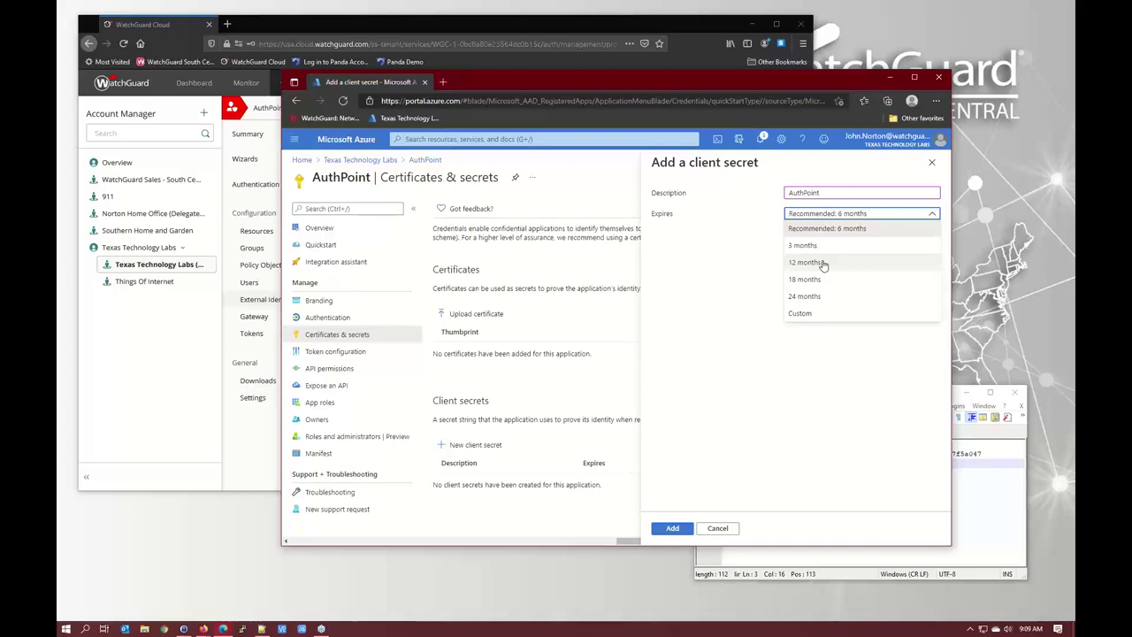
{"action": "left_click", "coordinate": [823, 263]}
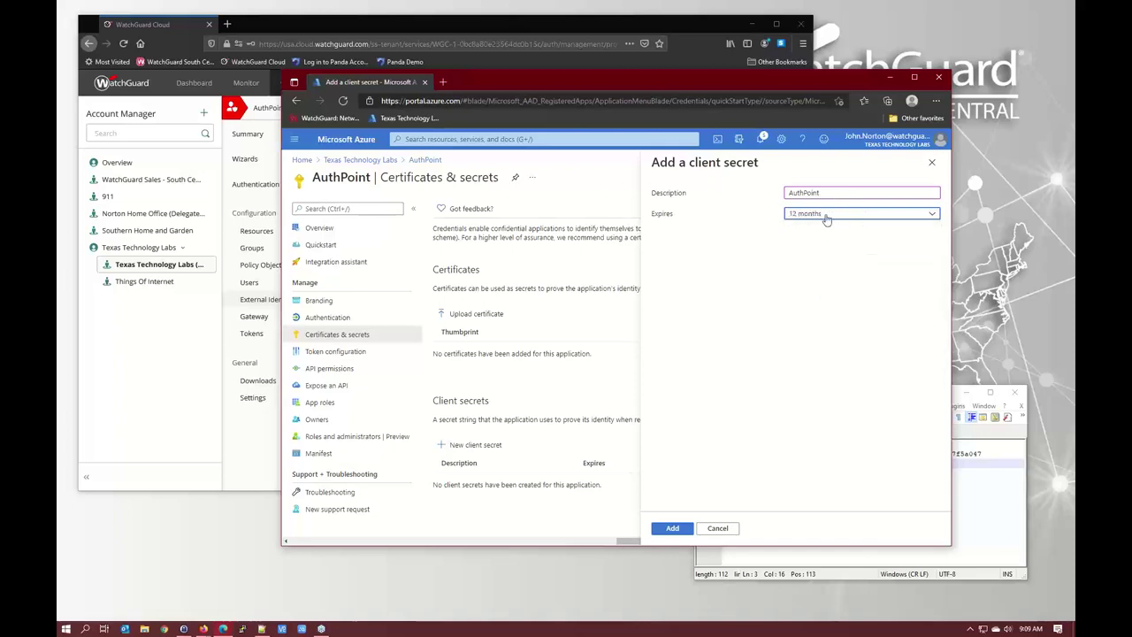
{"action": "left_click", "coordinate": [826, 217]}
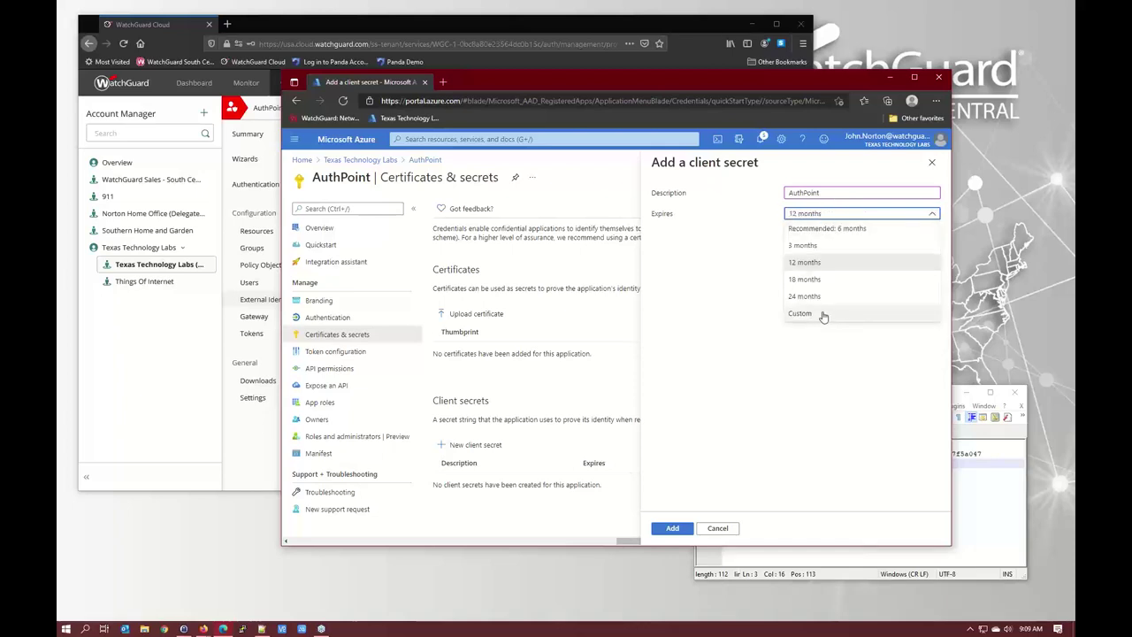
{"action": "left_click", "coordinate": [795, 368]}
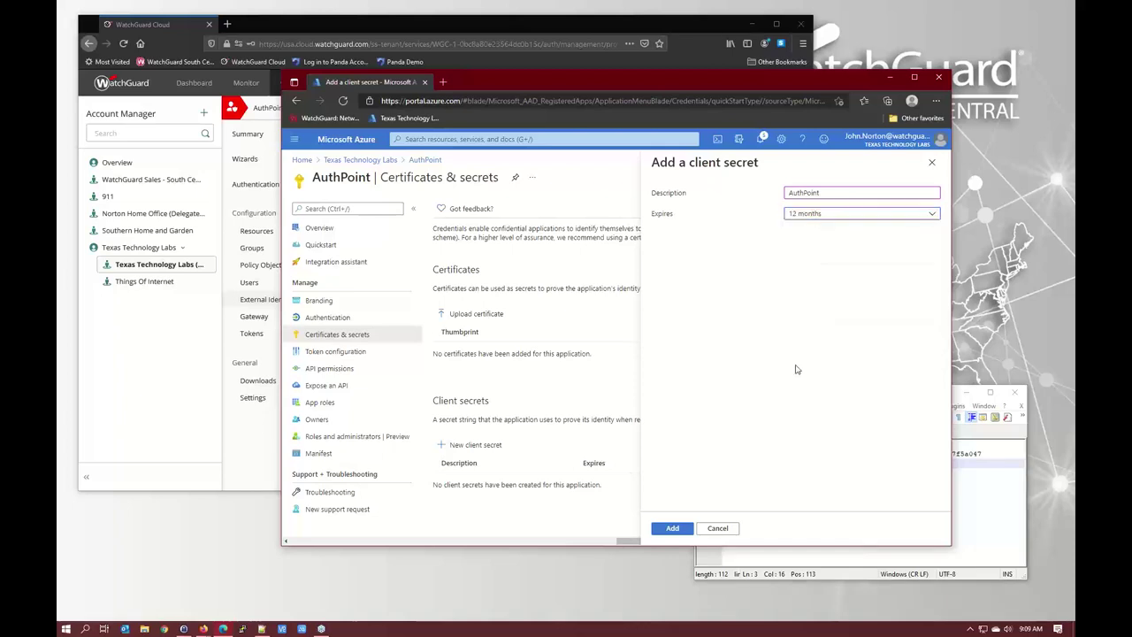
{"action": "left_click", "coordinate": [677, 529]}
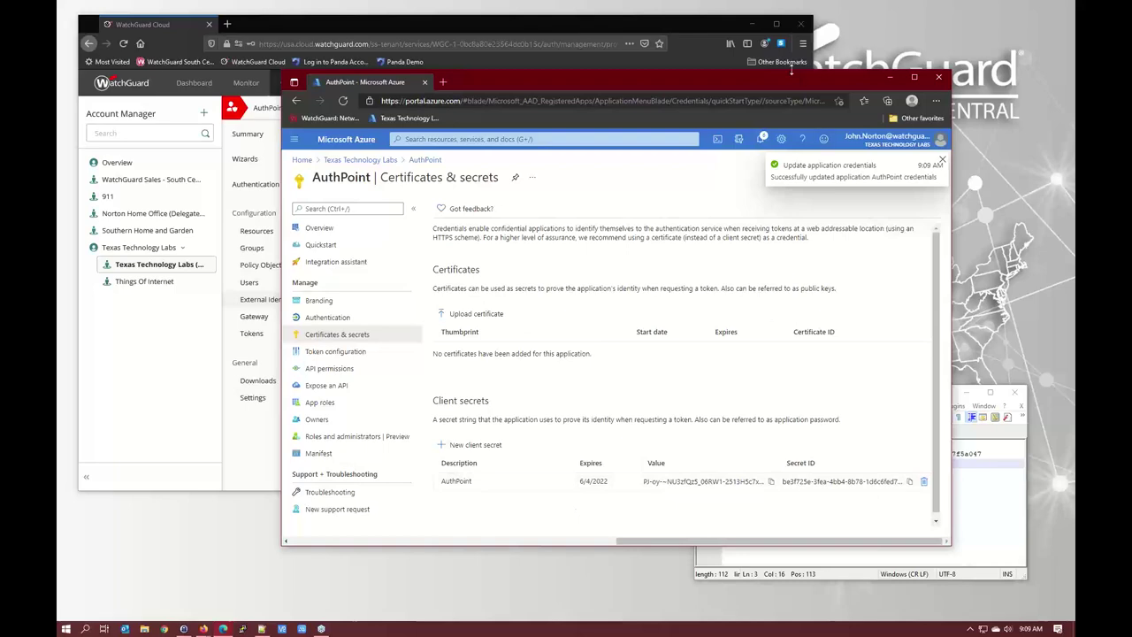
Copy the new client secret's value from Azure and paste it after the Client Secret label in the Notepad++ notes.
{"action": "left_click_drag", "start_coordinate": [784, 80], "coordinate": [658, 24]}
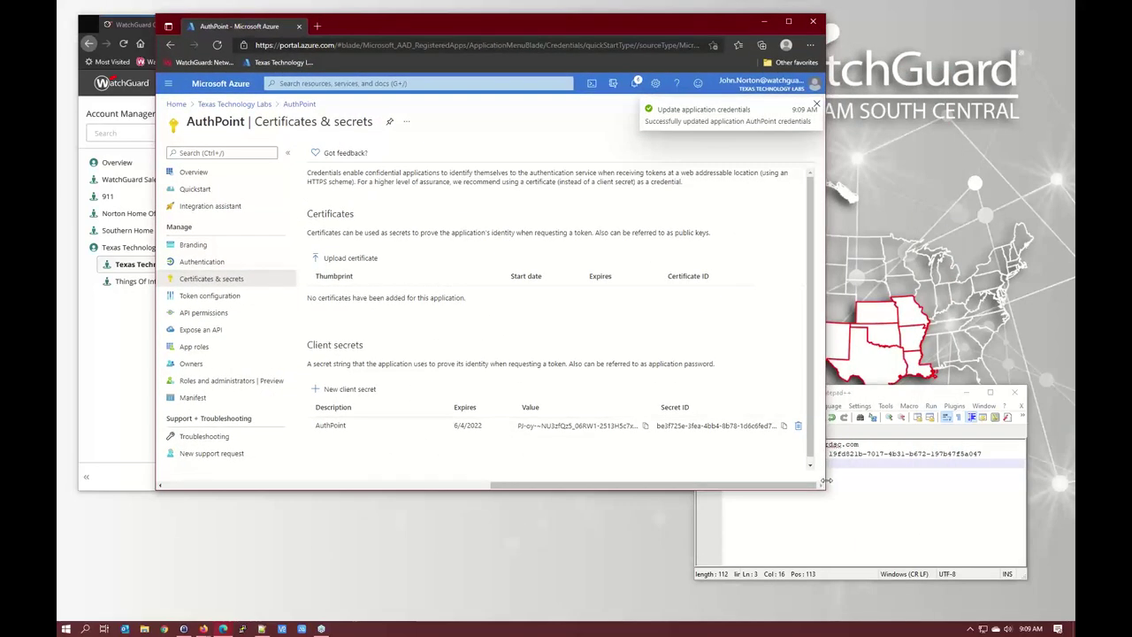
{"action": "left_click_drag", "start_coordinate": [824, 486], "coordinate": [1022, 555]}
{"action": "left_click_drag", "start_coordinate": [885, 554], "coordinate": [961, 554]}
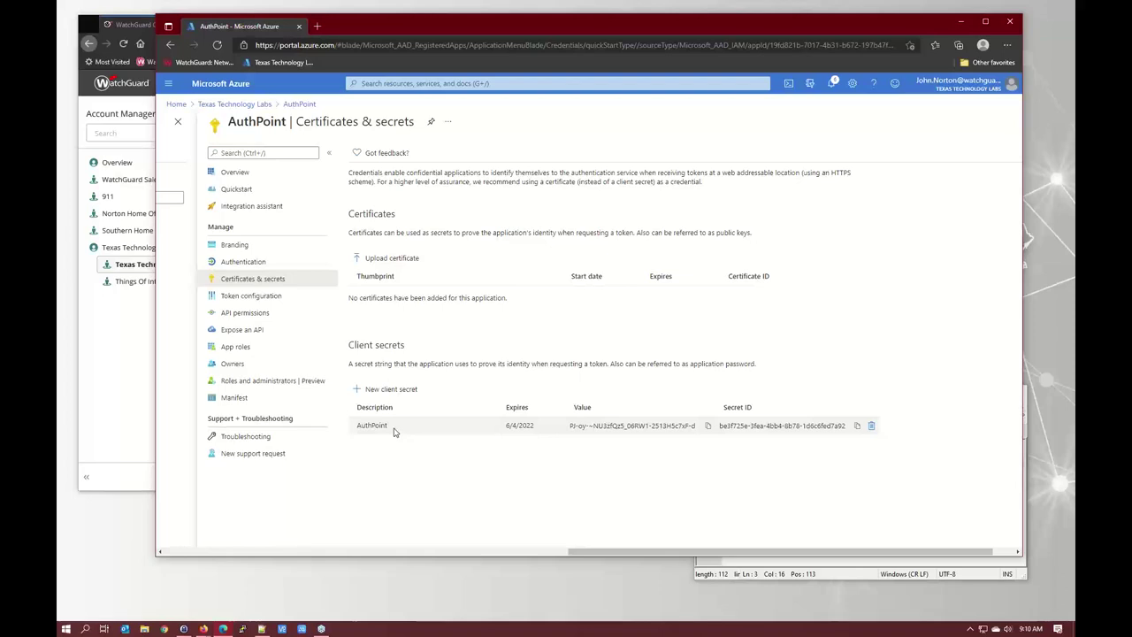
{"action": "left_click", "coordinate": [708, 427]}
{"action": "left_click", "coordinate": [724, 577]}
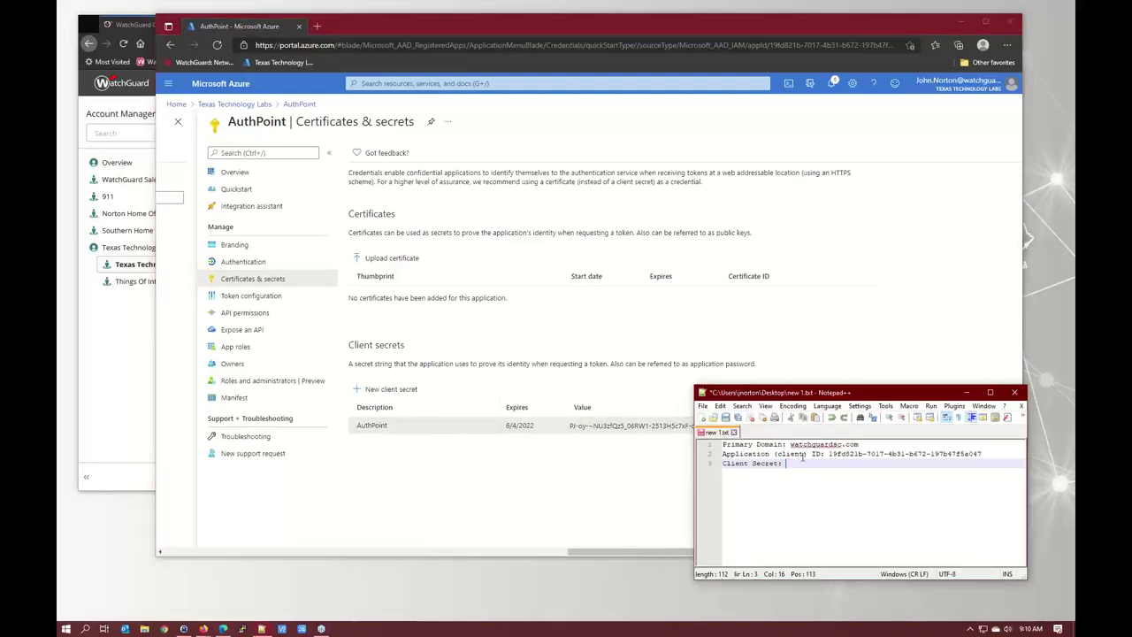
{"action": "key", "text": "ctrl+v"}
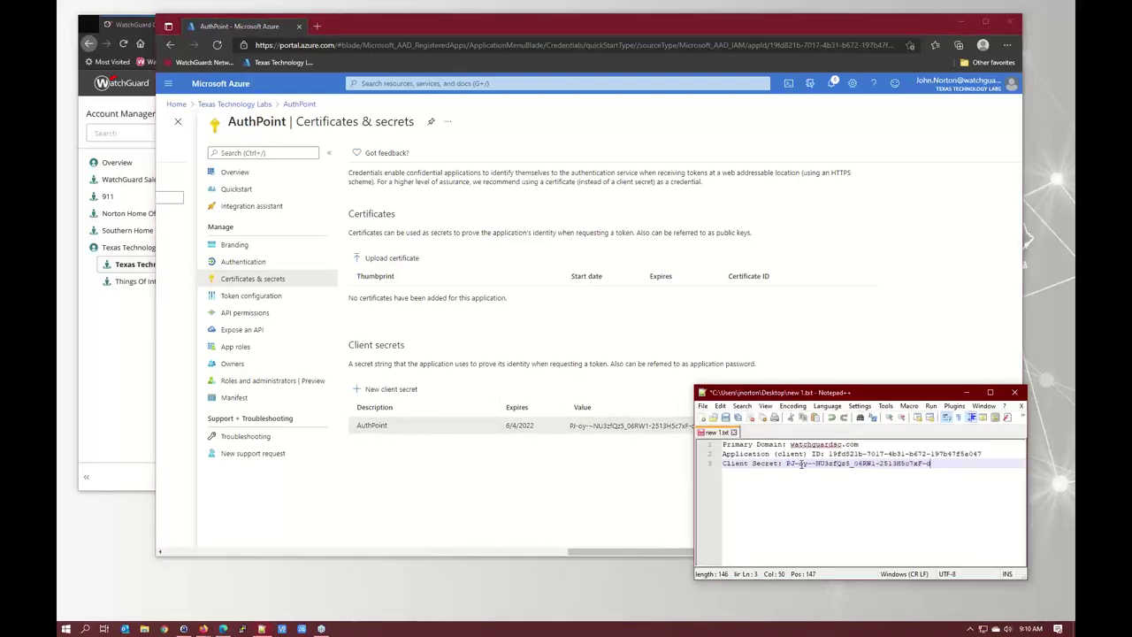
Review the users and groups of the Texas Technology Labs tenant in Azure Active Directory, and move the Azure window out of the way.
{"action": "left_click", "coordinate": [520, 511]}
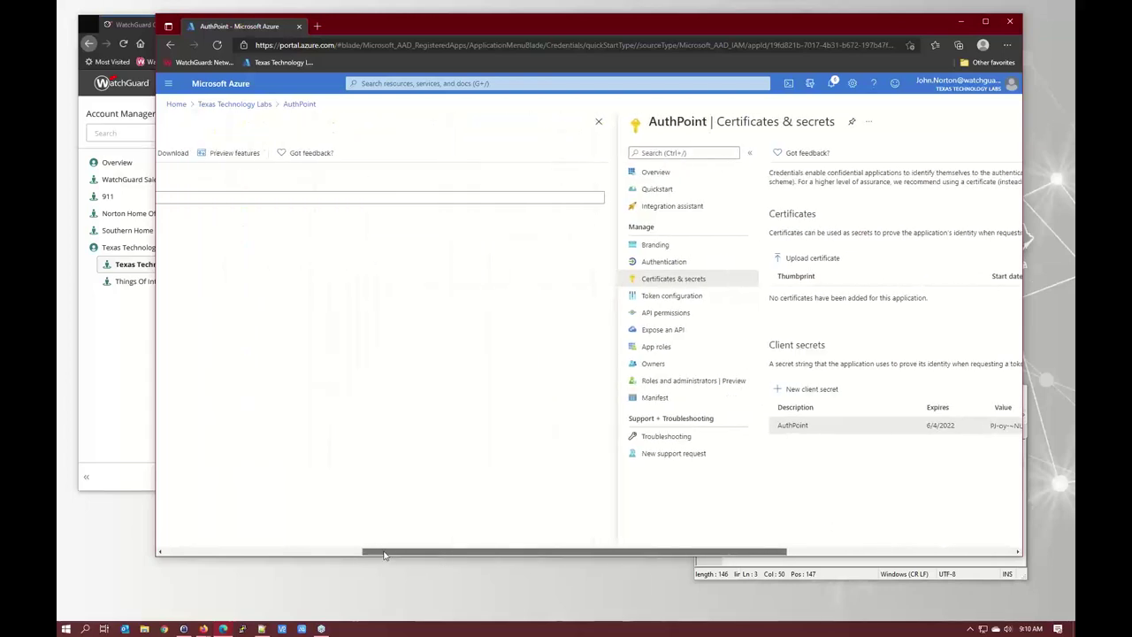
{"action": "left_click", "coordinate": [453, 121]}
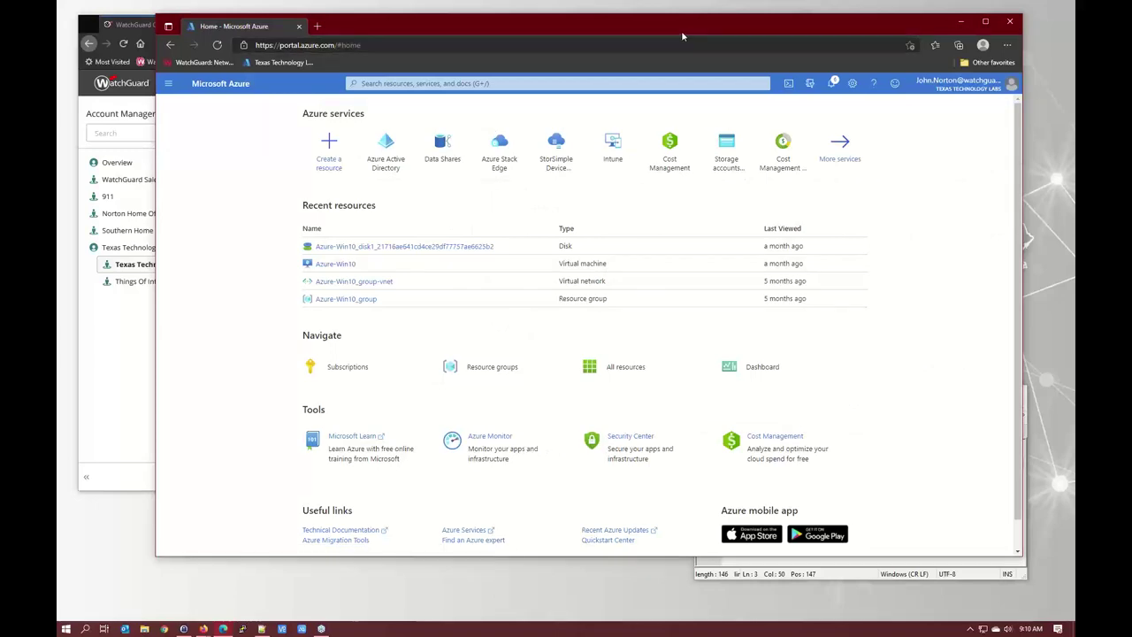
{"action": "left_click", "coordinate": [961, 20]}
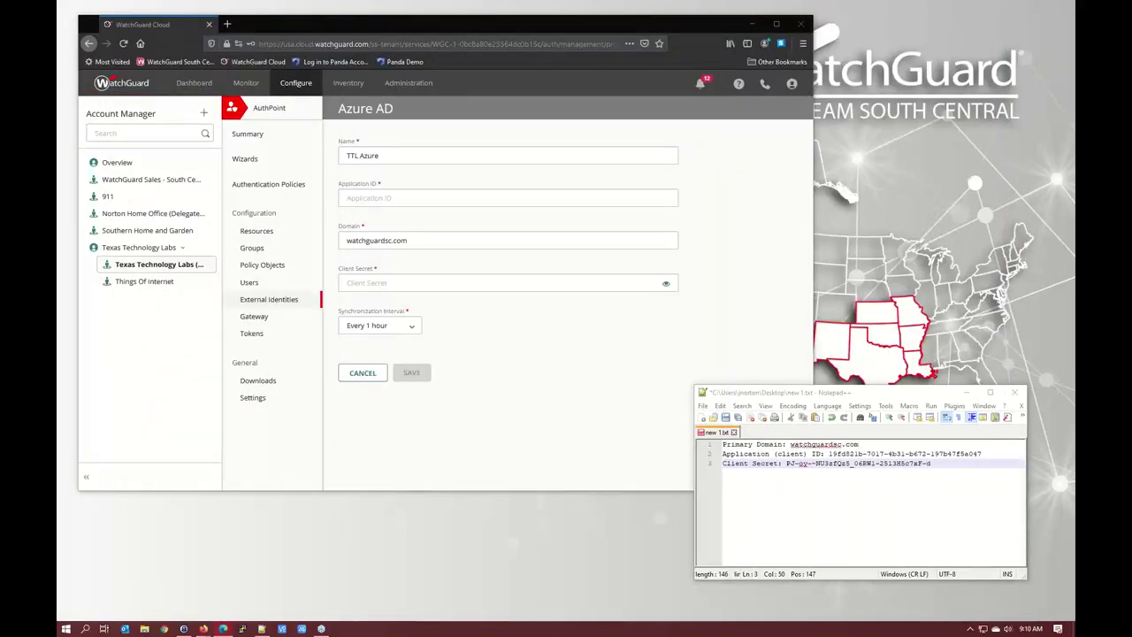
{"action": "key", "text": "alt+Tab"}
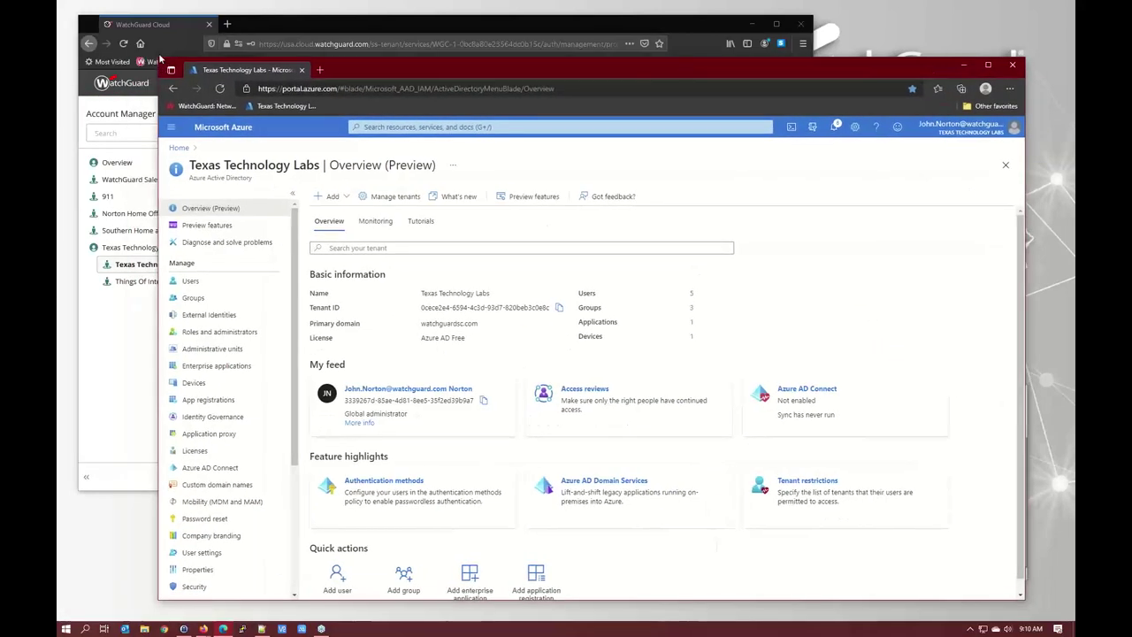
{"action": "left_click_drag", "start_coordinate": [155, 58], "coordinate": [192, 61]}
{"action": "left_click", "coordinate": [226, 286]}
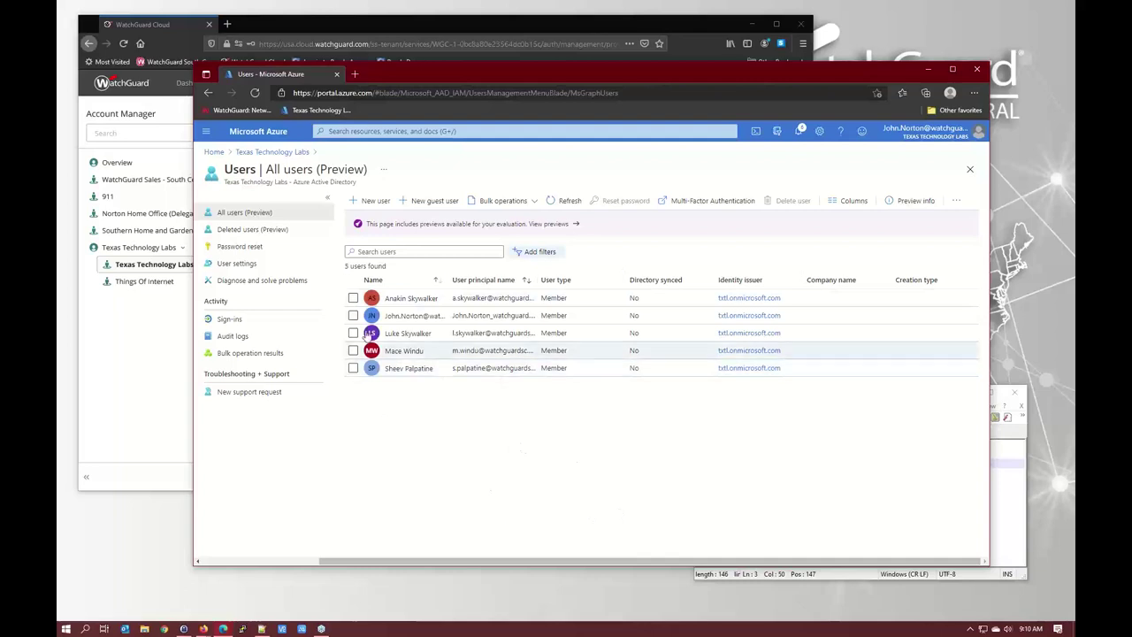
{"action": "left_click", "coordinate": [275, 152]}
{"action": "left_click", "coordinate": [228, 301]}
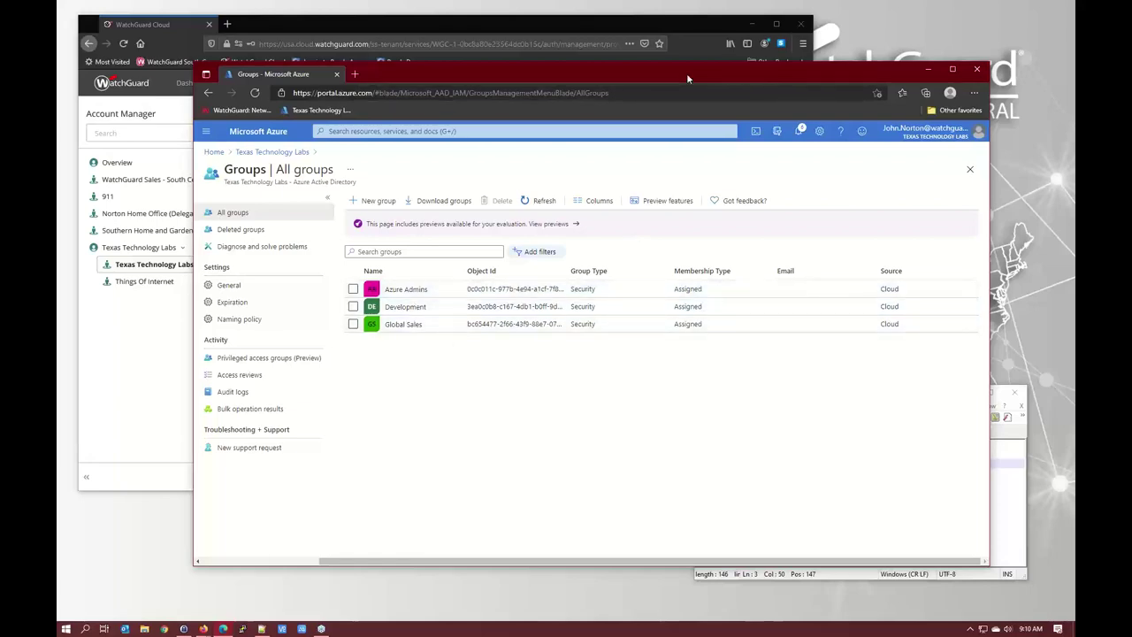
{"action": "left_click_drag", "start_coordinate": [687, 72], "coordinate": [65, 140]}
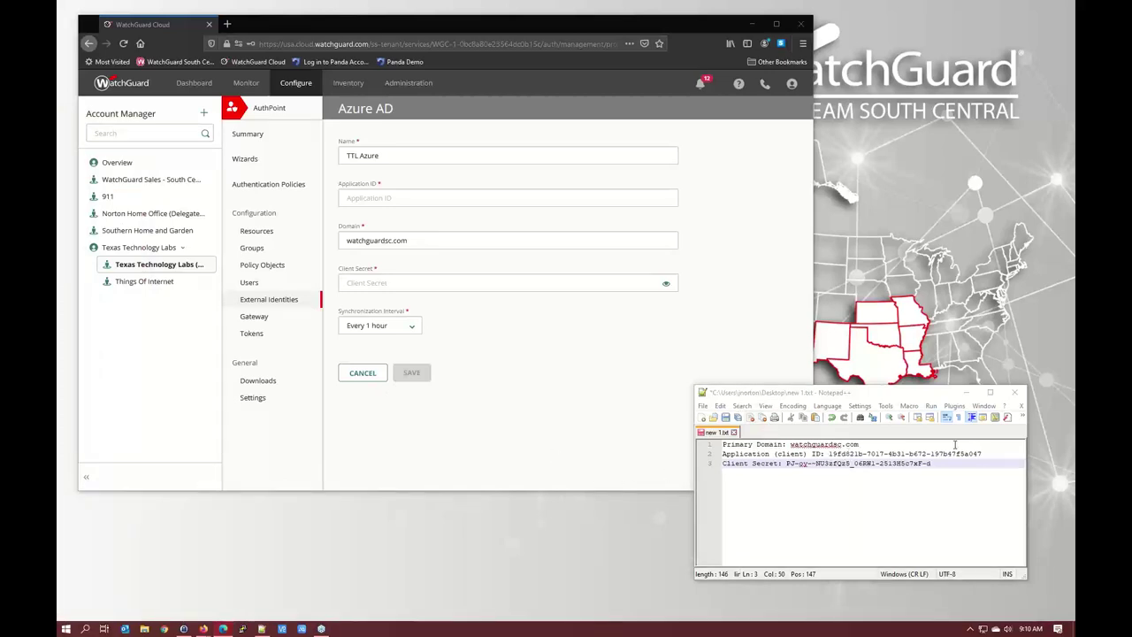
Copy the application ID and the client secret from the notes into the matching Azure AD external identity fields in WatchGuard Cloud.
{"action": "left_click_drag", "start_coordinate": [985, 452], "coordinate": [832, 452]}
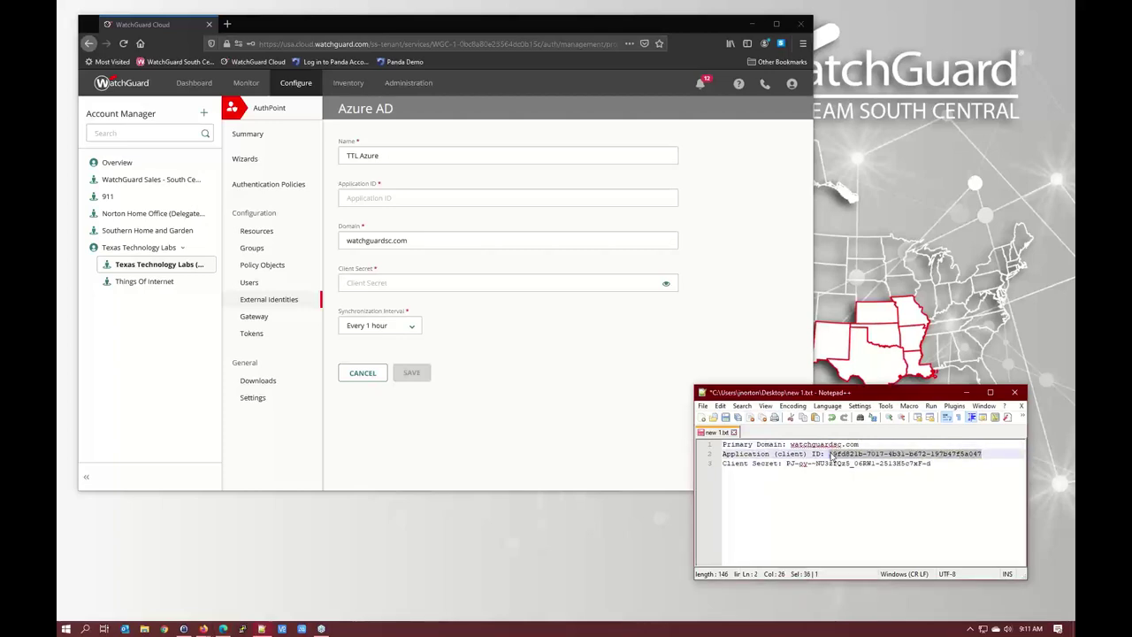
{"action": "left_click", "coordinate": [353, 204]}
{"action": "key", "text": "ctrl+v"}
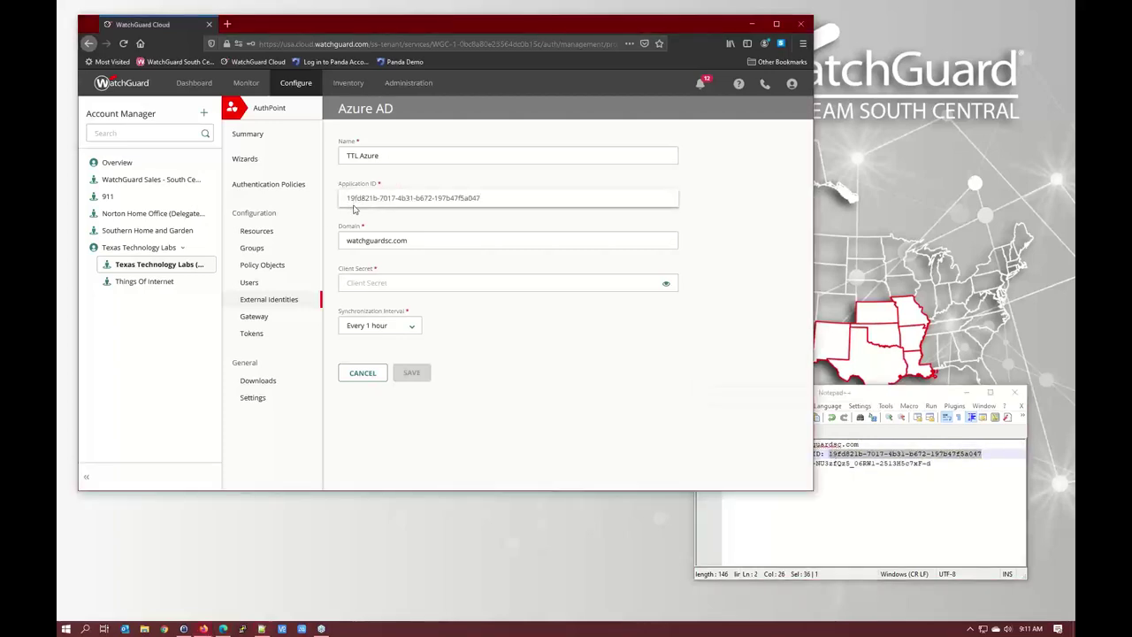
{"action": "left_click", "coordinate": [897, 518]}
{"action": "left_click", "coordinate": [930, 467]}
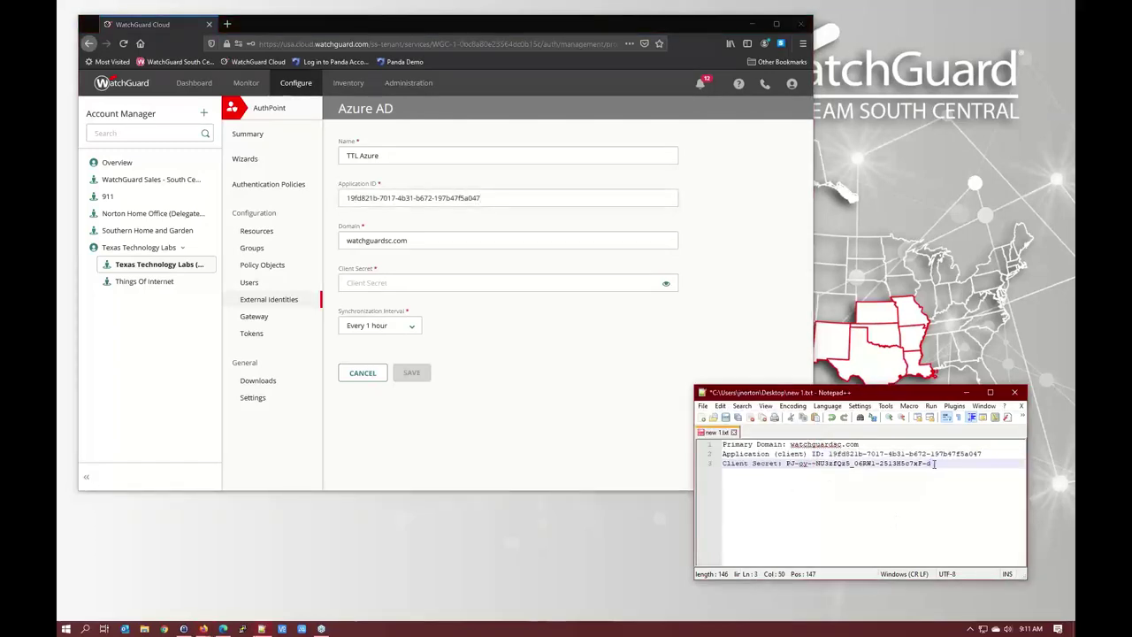
{"action": "left_click_drag", "start_coordinate": [934, 463], "coordinate": [788, 471]}
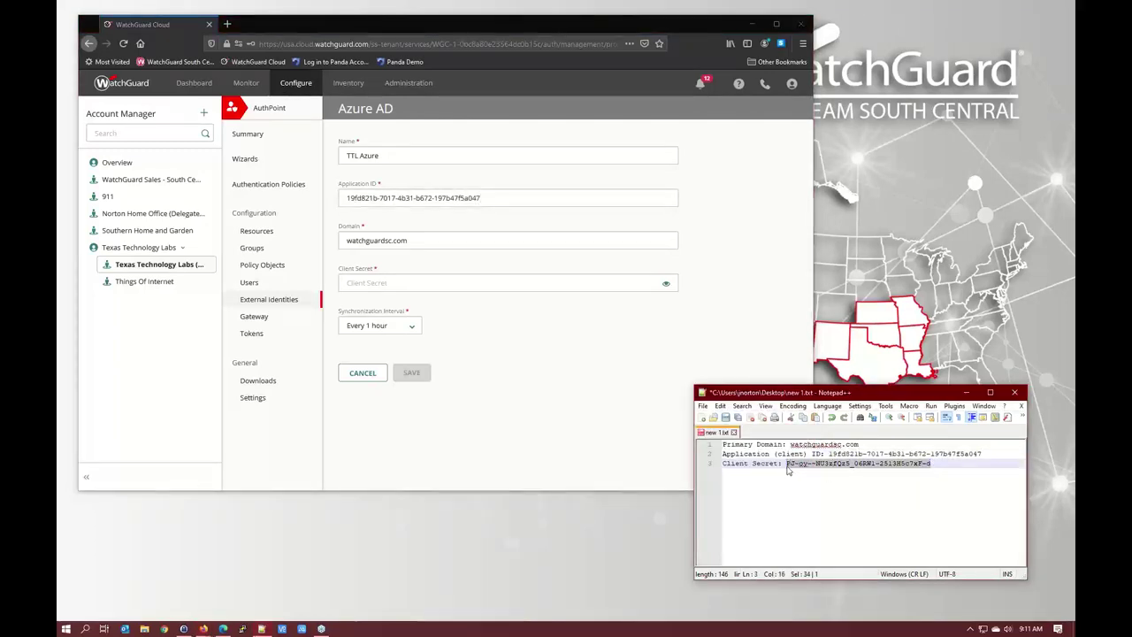
{"action": "left_click", "coordinate": [361, 284]}
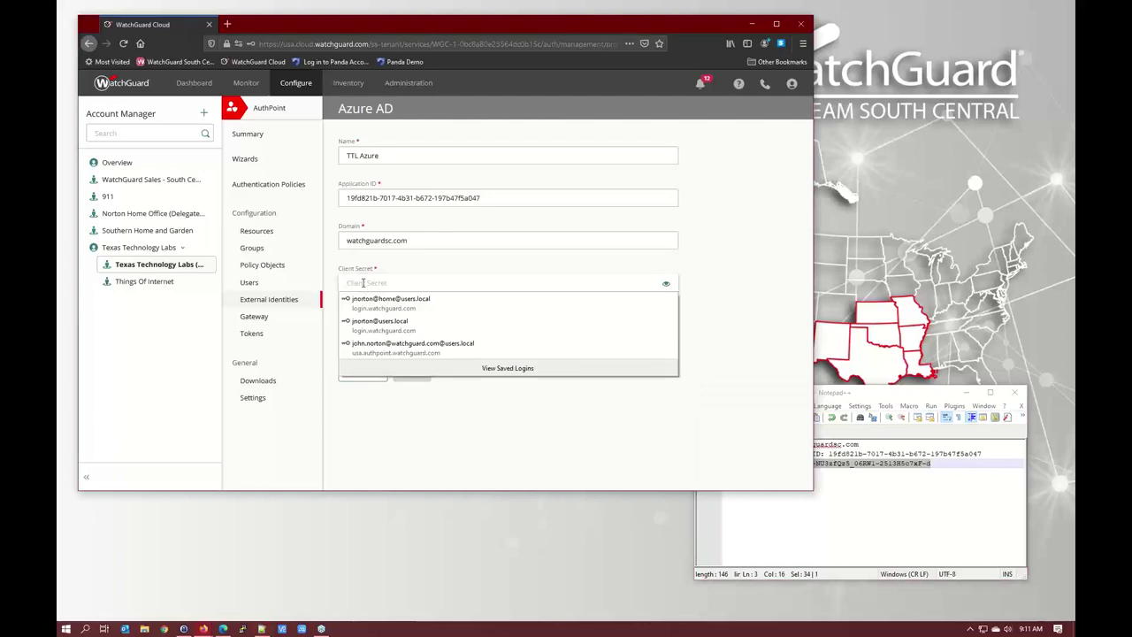
{"action": "key", "text": "ctrl+v"}
Set the synchronization interval to every 15 min and save the TTL Azure identity, without storing the login in the browser.
{"action": "left_click", "coordinate": [414, 326]}
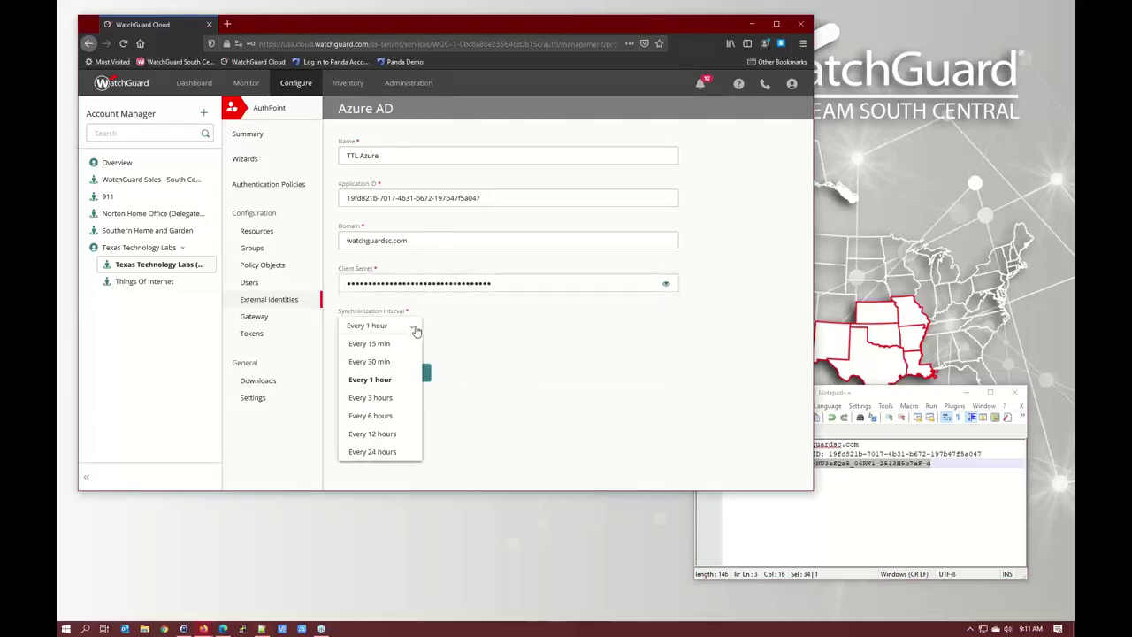
{"action": "left_click", "coordinate": [403, 343]}
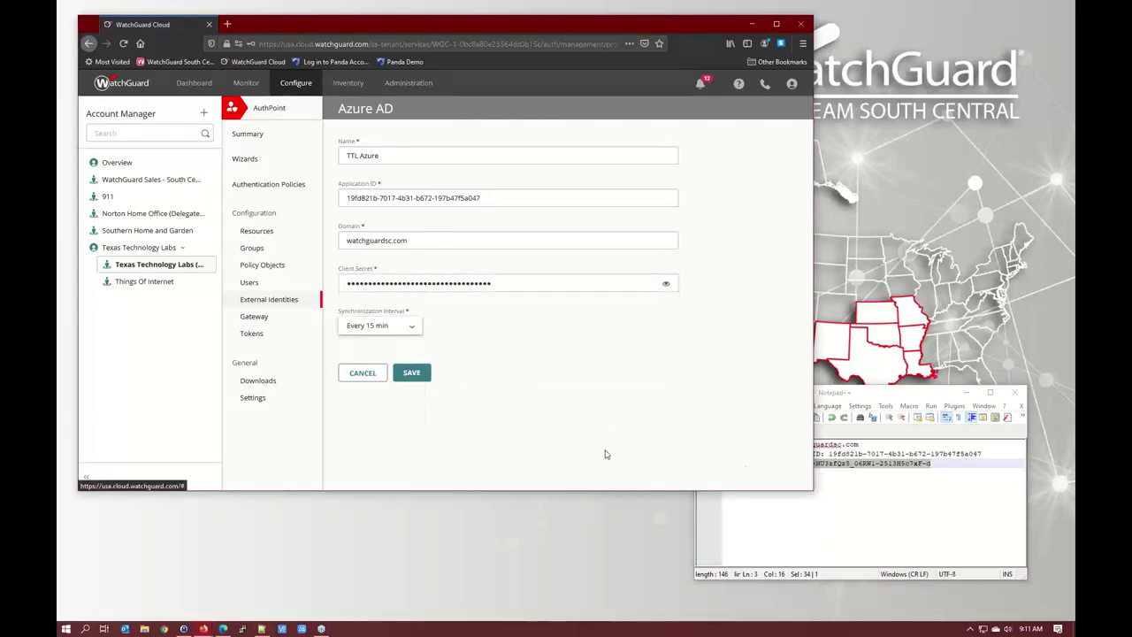
{"action": "left_click", "coordinate": [415, 376]}
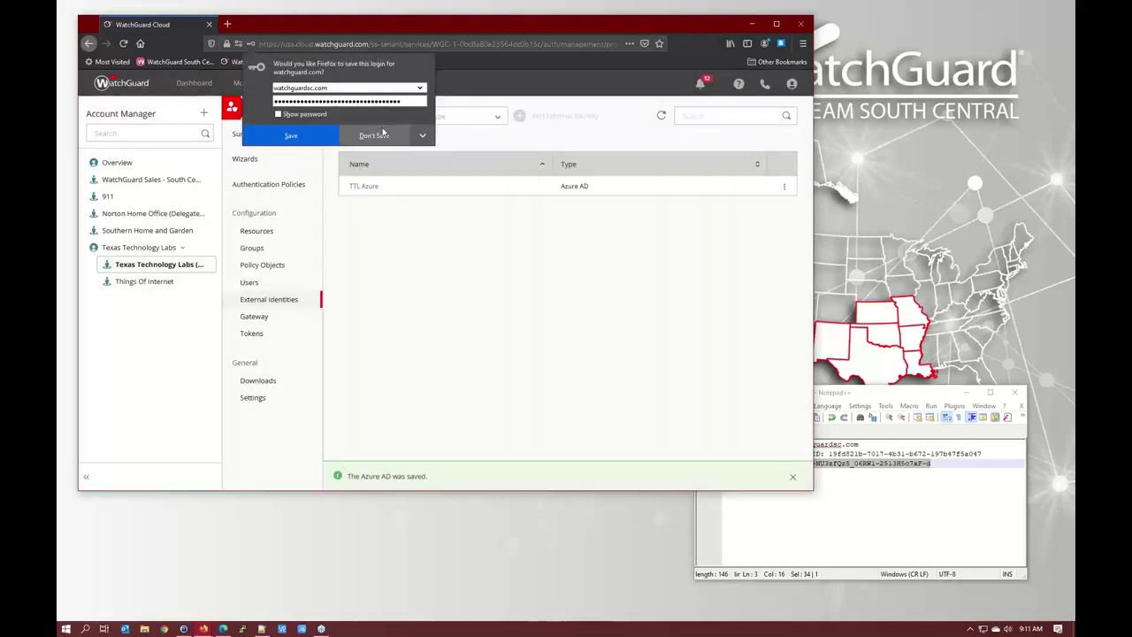
{"action": "left_click", "coordinate": [383, 133]}
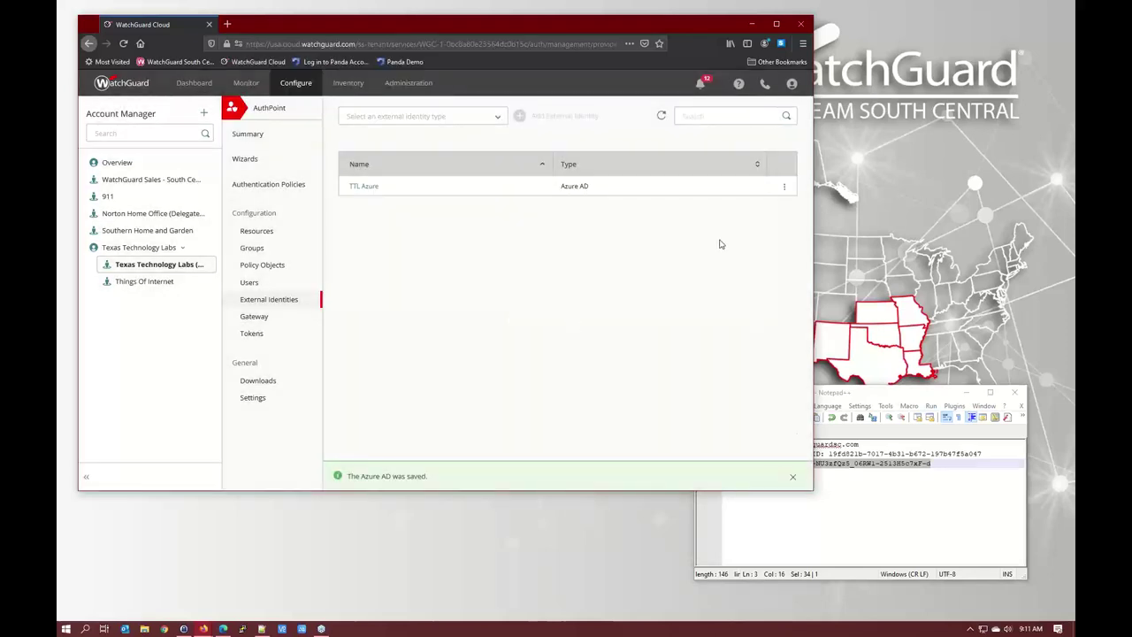
Check the connection of the TTL Azure external identity and view AuthPoint's user and group lists.
{"action": "left_click", "coordinate": [785, 187]}
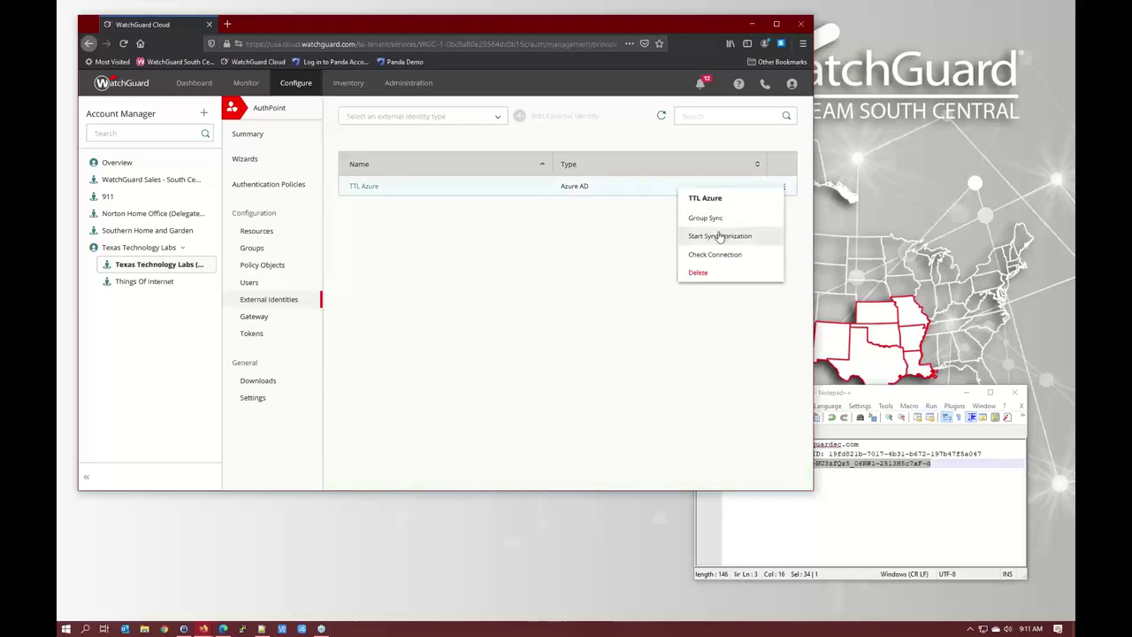
{"action": "left_click", "coordinate": [705, 256]}
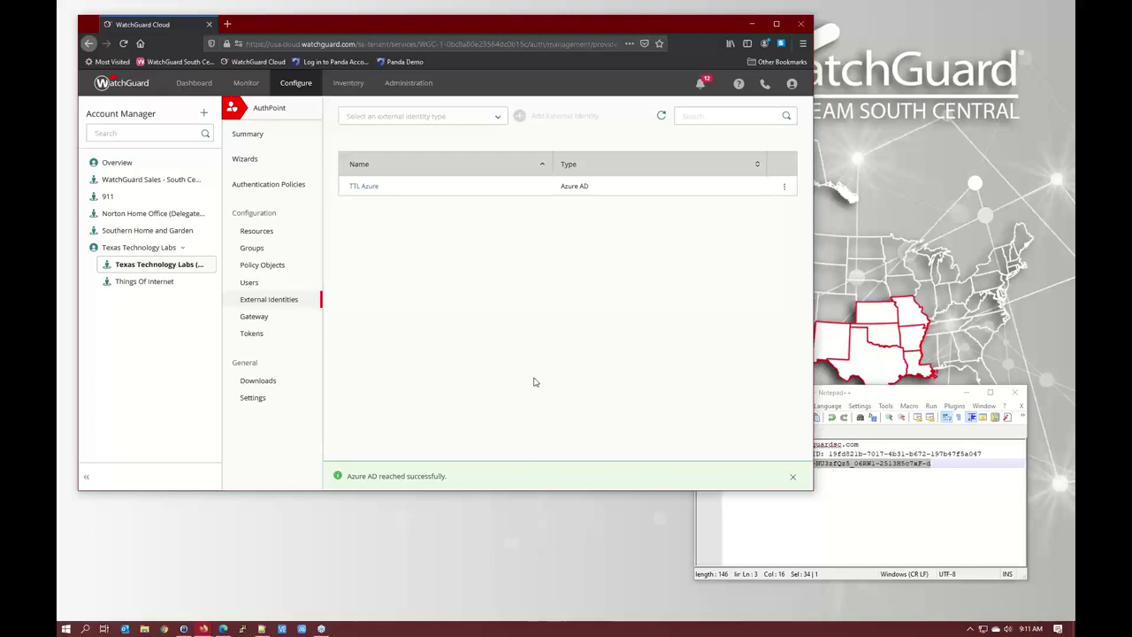
{"action": "left_click", "coordinate": [277, 281]}
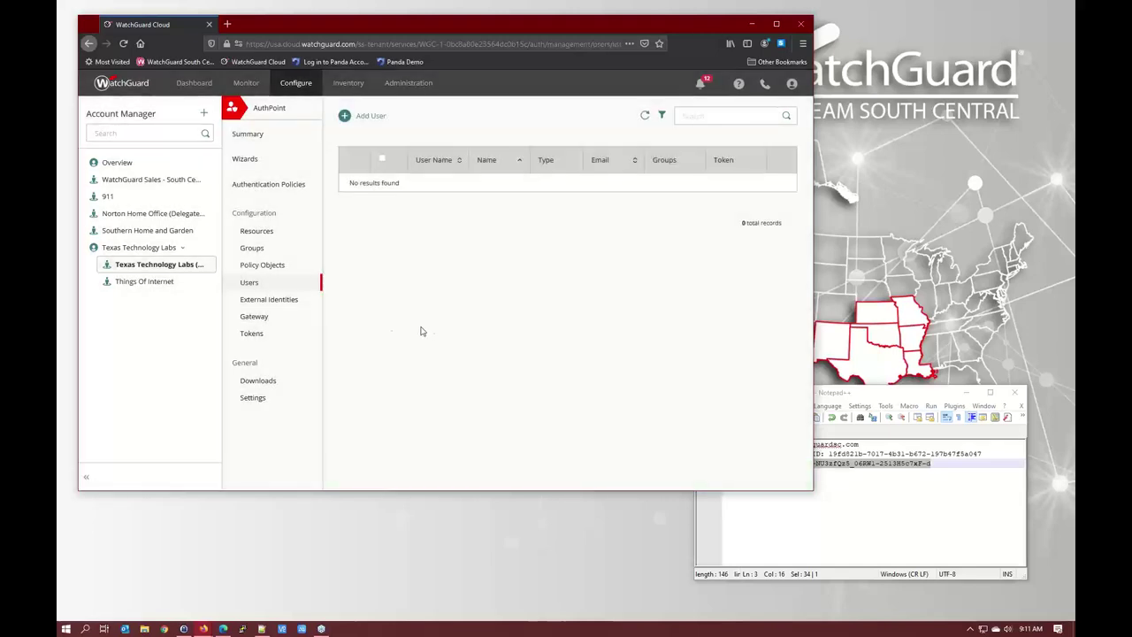
{"action": "left_click", "coordinate": [254, 251]}
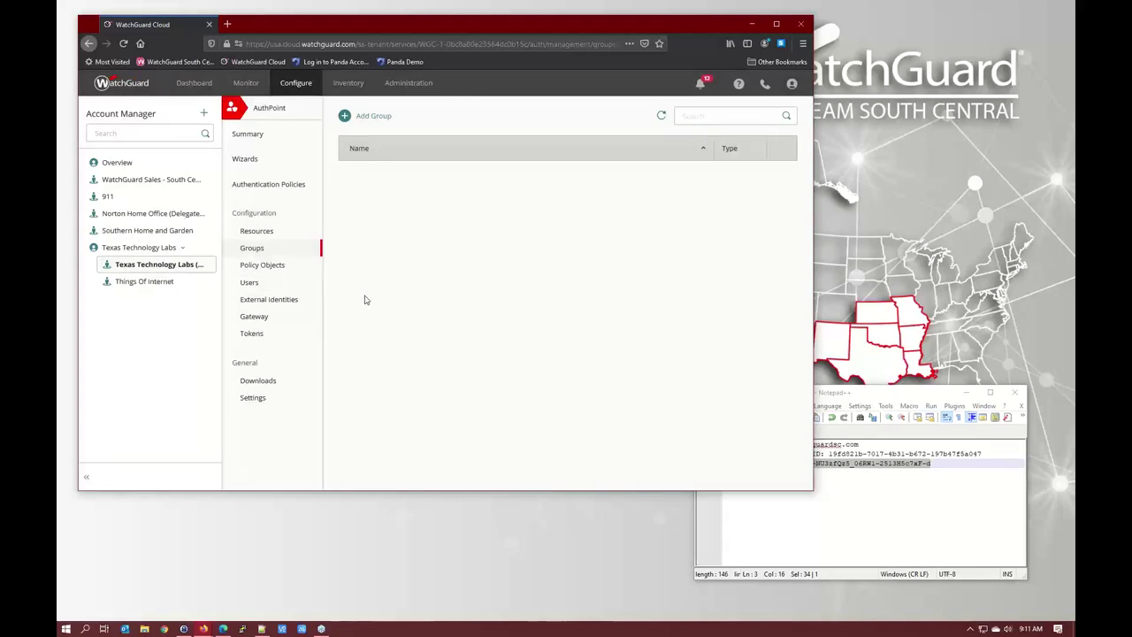
{"action": "left_click", "coordinate": [284, 300]}
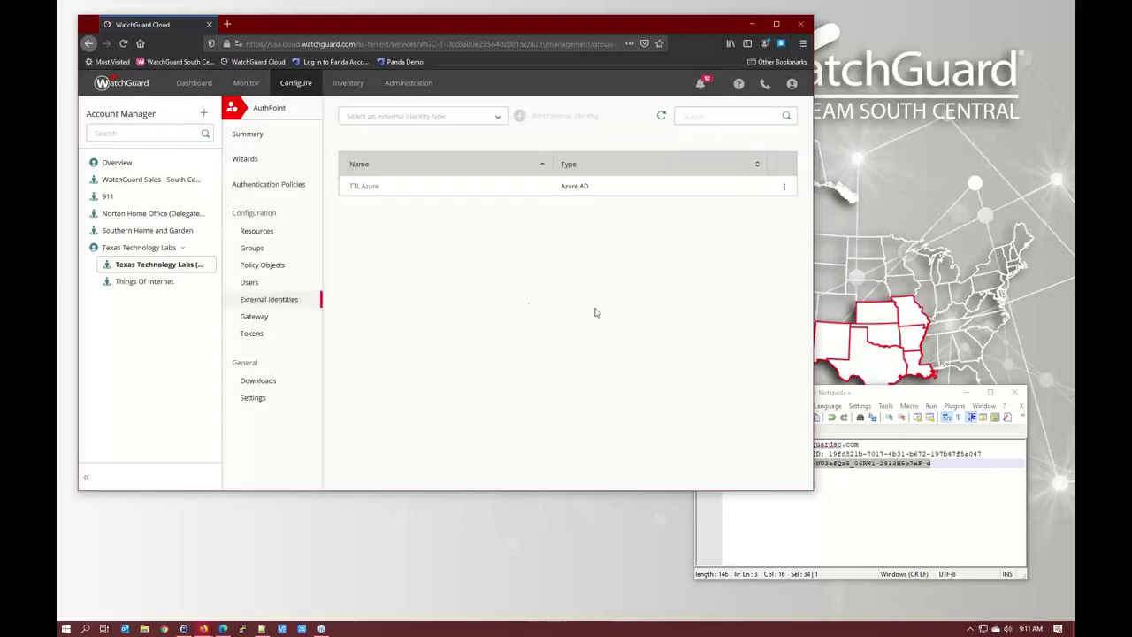
{"action": "left_click", "coordinate": [784, 186]}
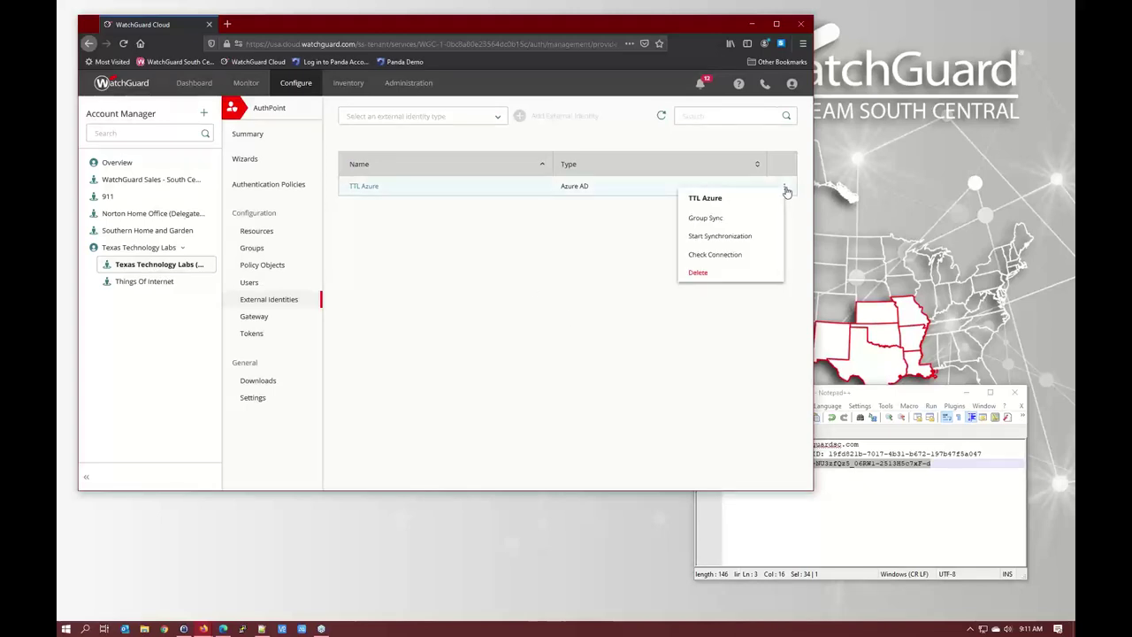
{"action": "left_click", "coordinate": [712, 218]}
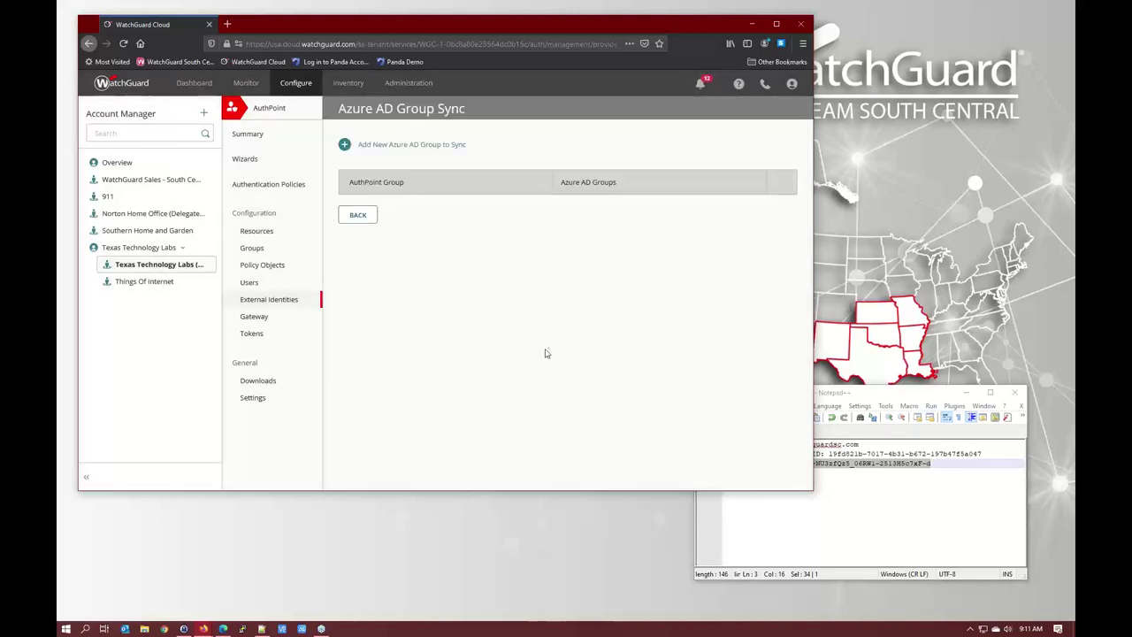
{"action": "left_click", "coordinate": [433, 149]}
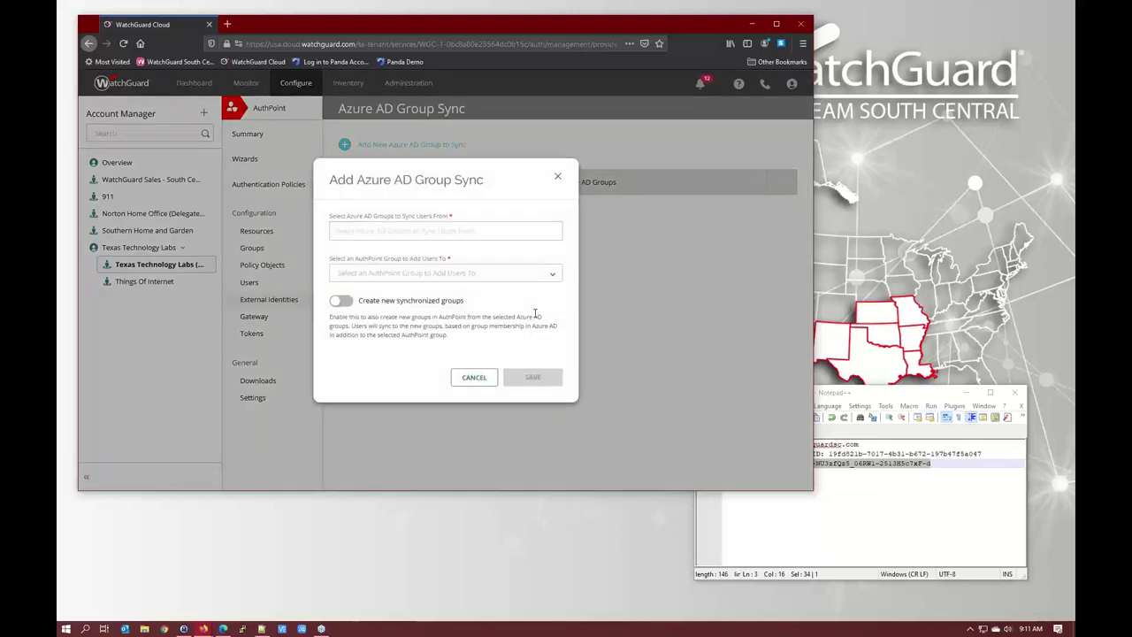
{"action": "left_click", "coordinate": [493, 233]}
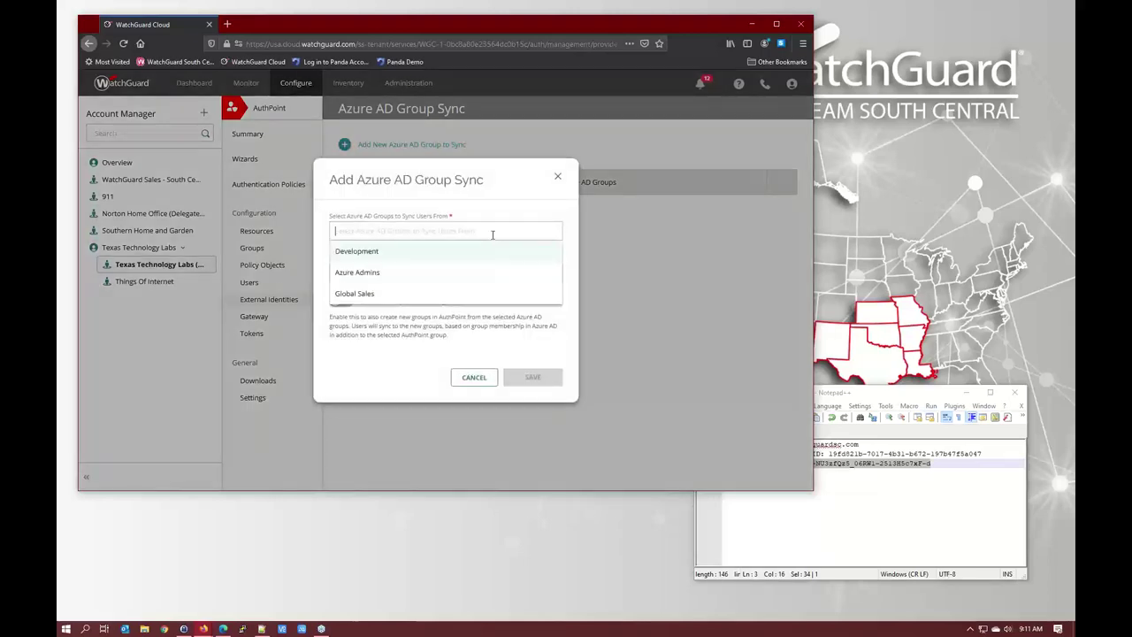
{"action": "left_click", "coordinate": [424, 273]}
{"action": "left_click", "coordinate": [431, 244]}
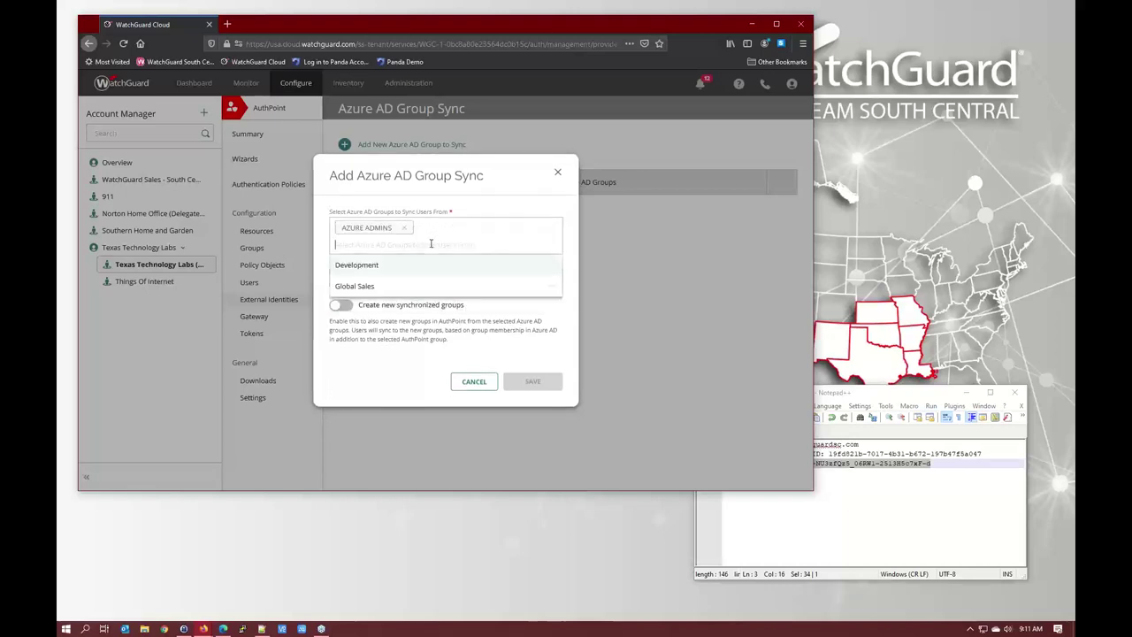
{"action": "left_click", "coordinate": [417, 267]}
{"action": "left_click", "coordinate": [443, 251]}
{"action": "left_click", "coordinate": [433, 270]}
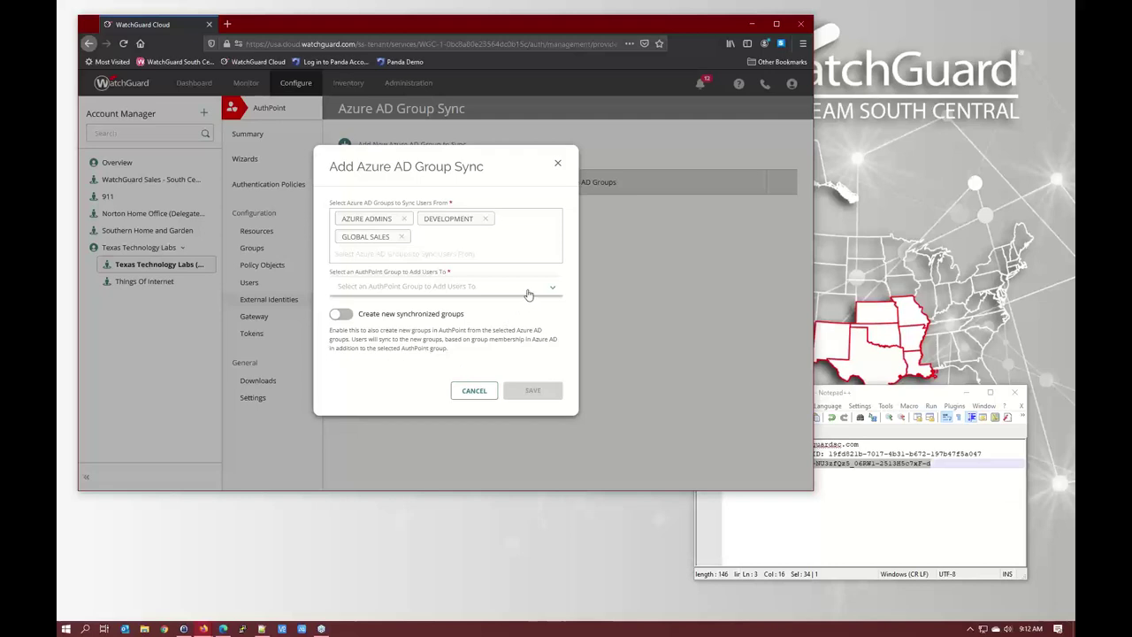
{"action": "left_click", "coordinate": [341, 317]}
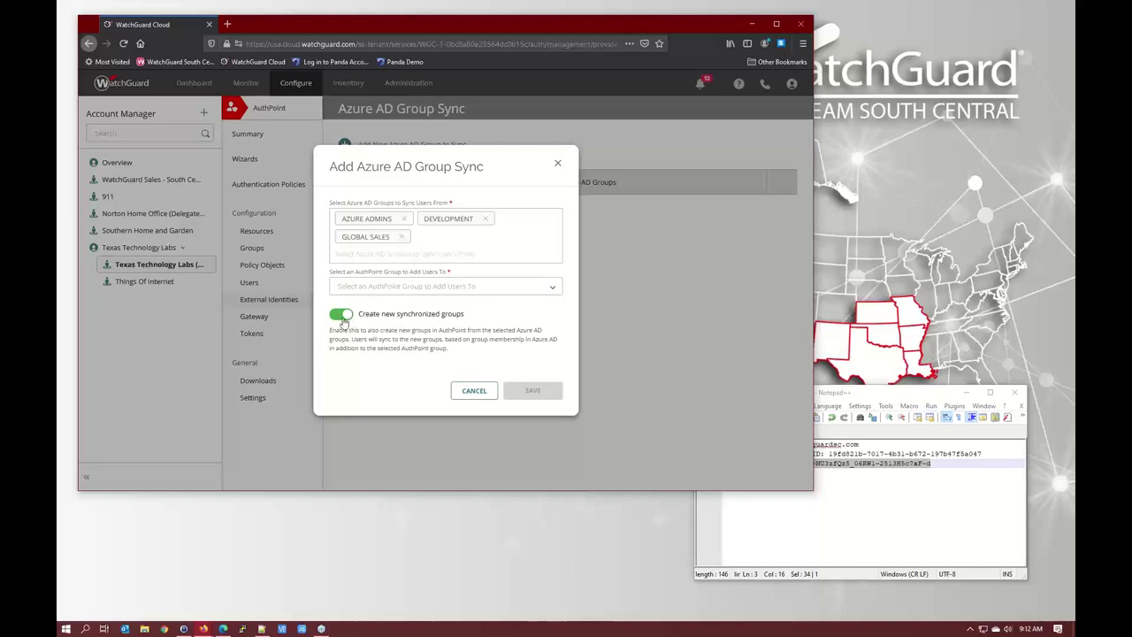
{"action": "left_click", "coordinate": [343, 319]}
{"action": "left_click", "coordinate": [473, 392]}
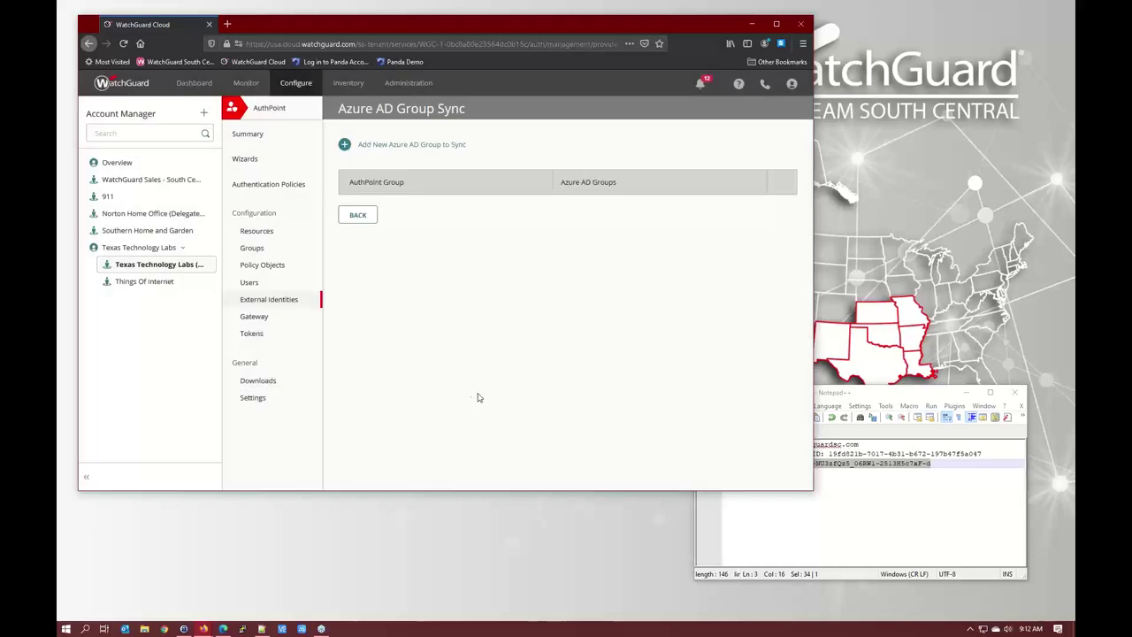
{"action": "left_click", "coordinate": [354, 212]}
Create an AuthPoint group named Azure Users with the description "All Azure accounts".
{"action": "left_click", "coordinate": [275, 251]}
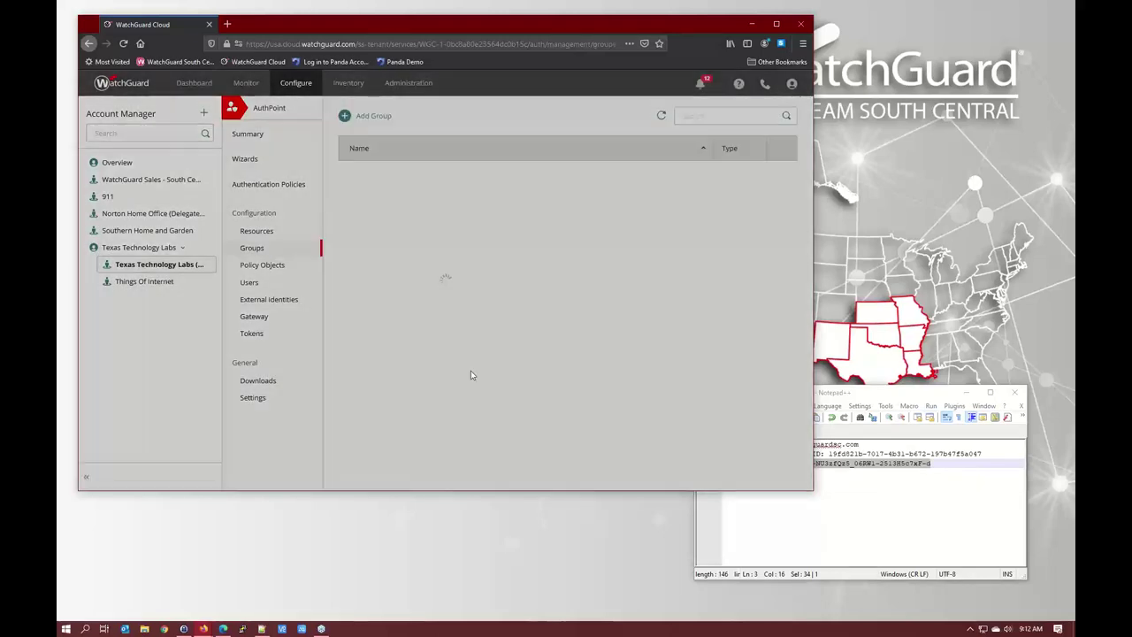
{"action": "left_click", "coordinate": [363, 117]}
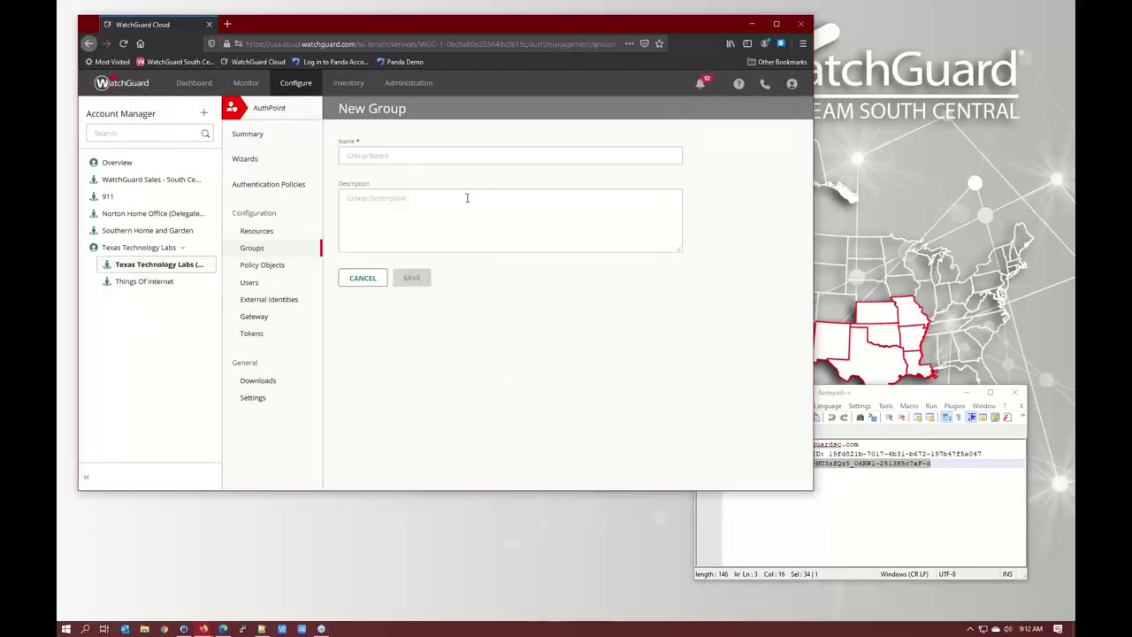
{"action": "left_click", "coordinate": [465, 161]}
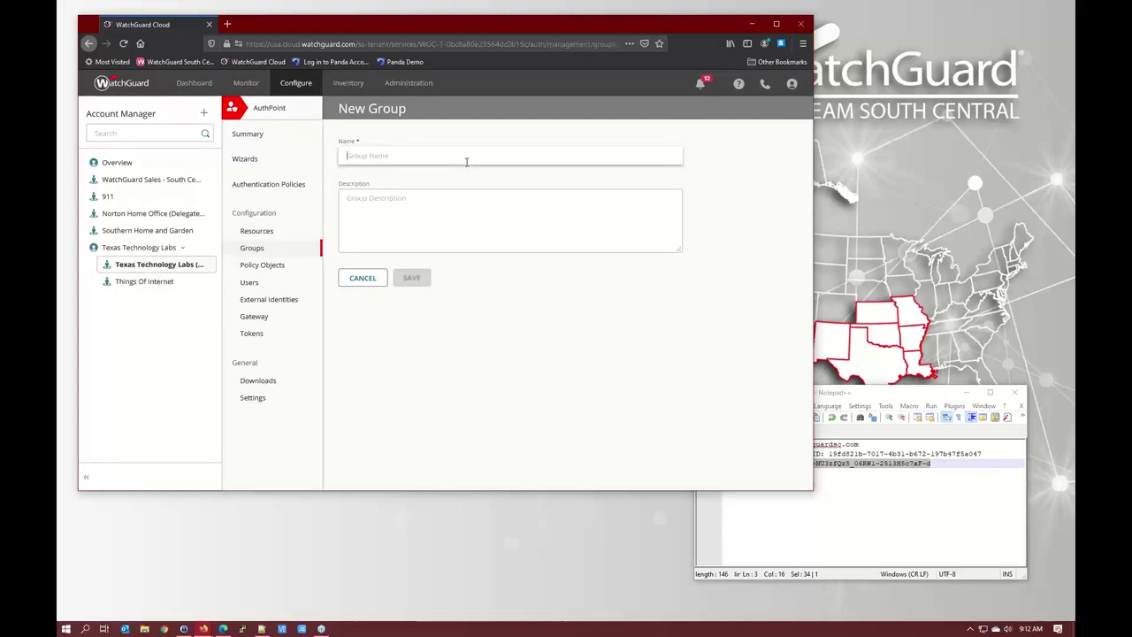
{"action": "type", "text": "Azure Usae"}
{"action": "left_click", "coordinate": [507, 195]}
{"action": "type", "text": "All Azure accounts"}
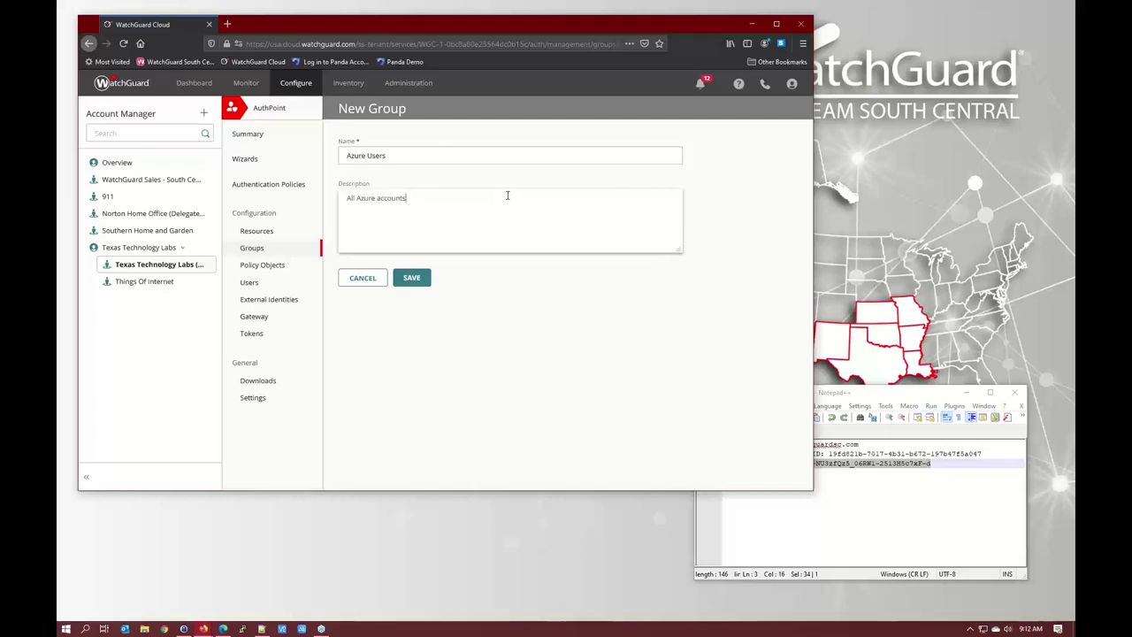
{"action": "left_click", "coordinate": [412, 278]}
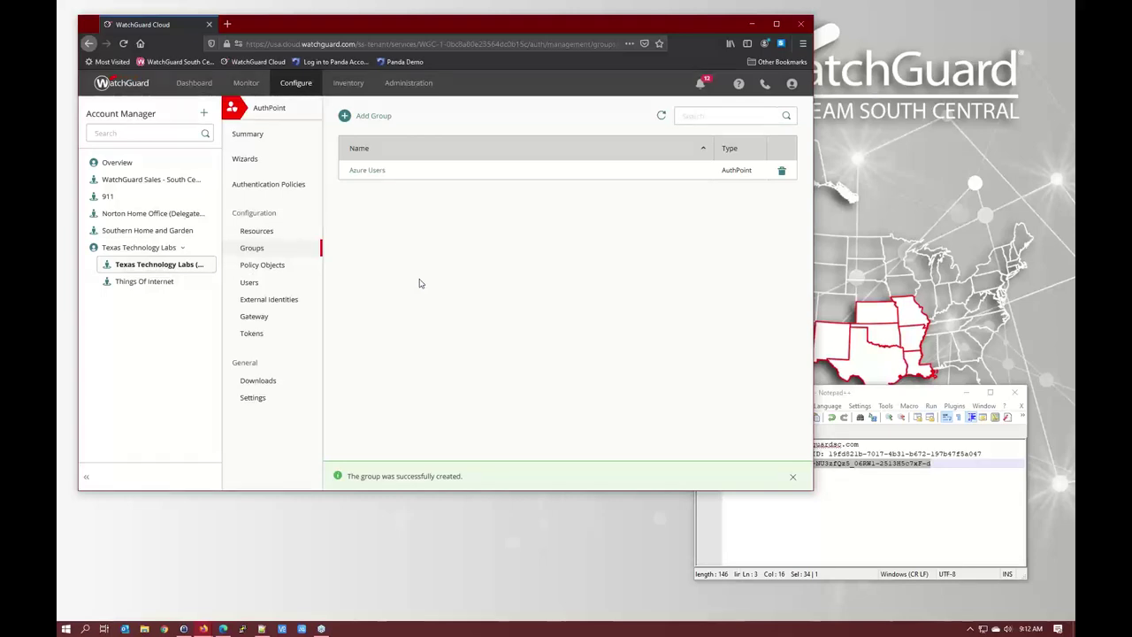
Start a new group sync for the TTL Azure identity with Azure Admins, Global Sales and Development as source groups.
{"action": "left_click", "coordinate": [306, 302]}
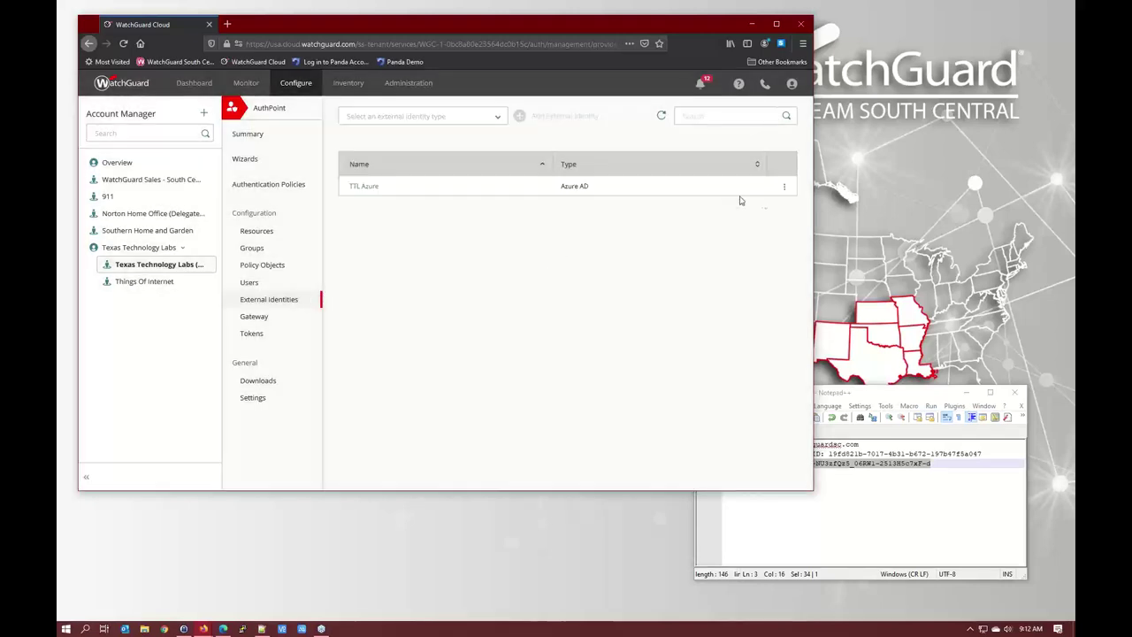
{"action": "left_click", "coordinate": [784, 188]}
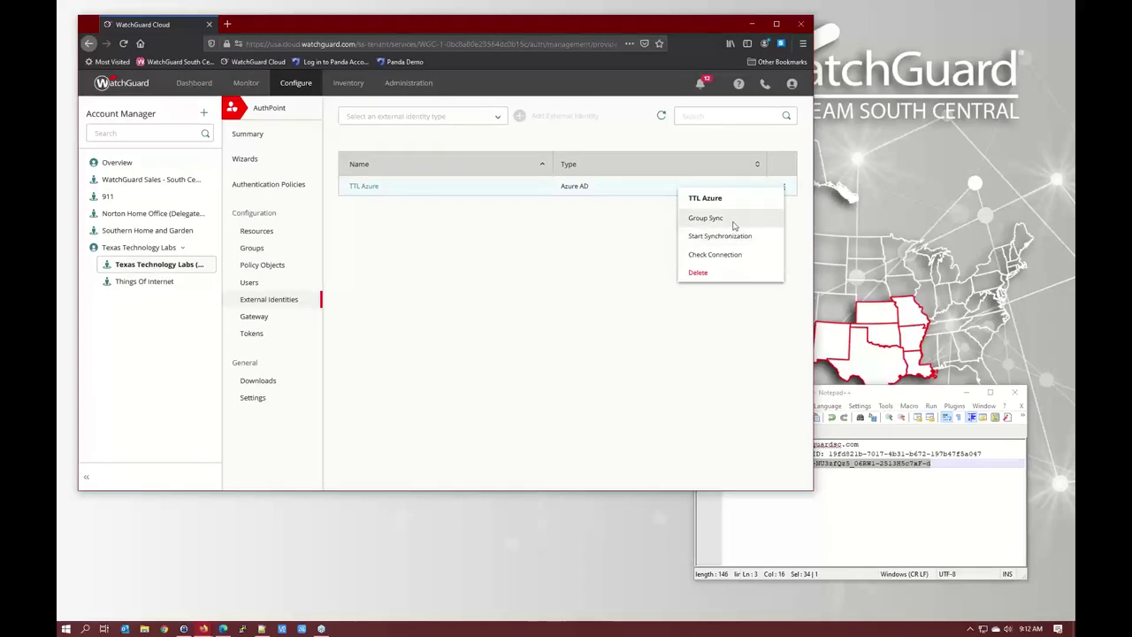
{"action": "left_click", "coordinate": [699, 216]}
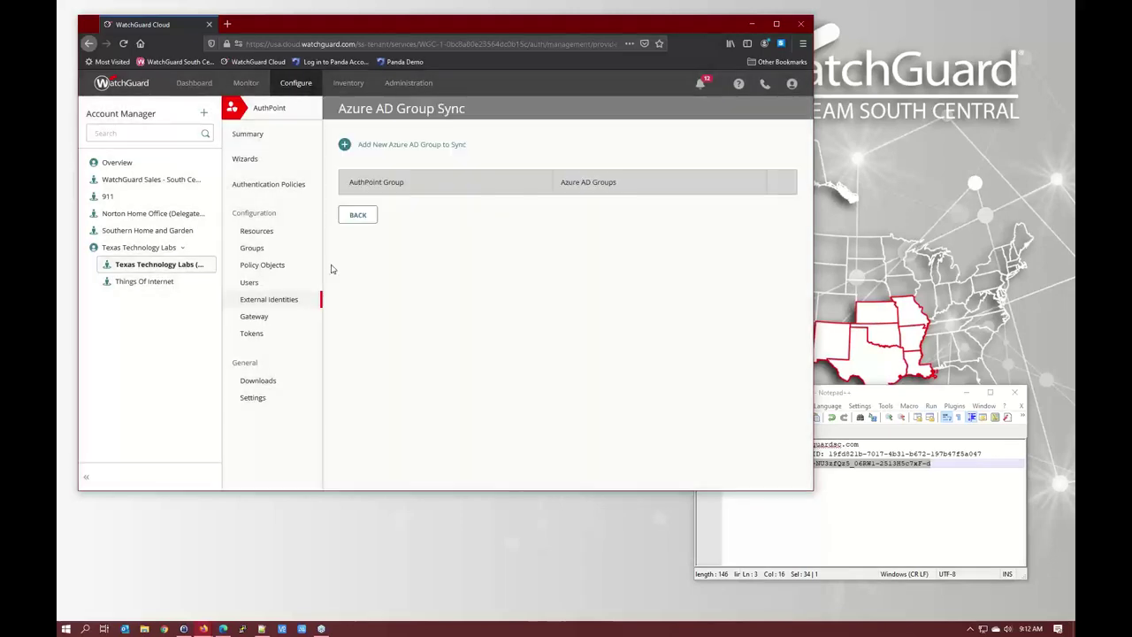
{"action": "left_click", "coordinate": [389, 146]}
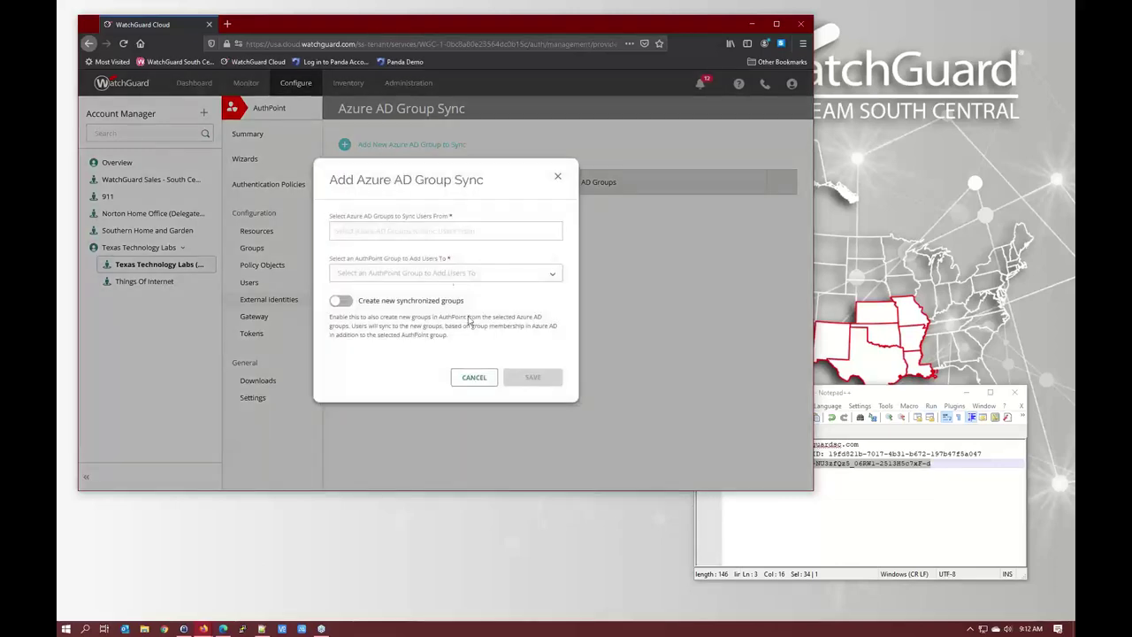
{"action": "left_click", "coordinate": [421, 231]}
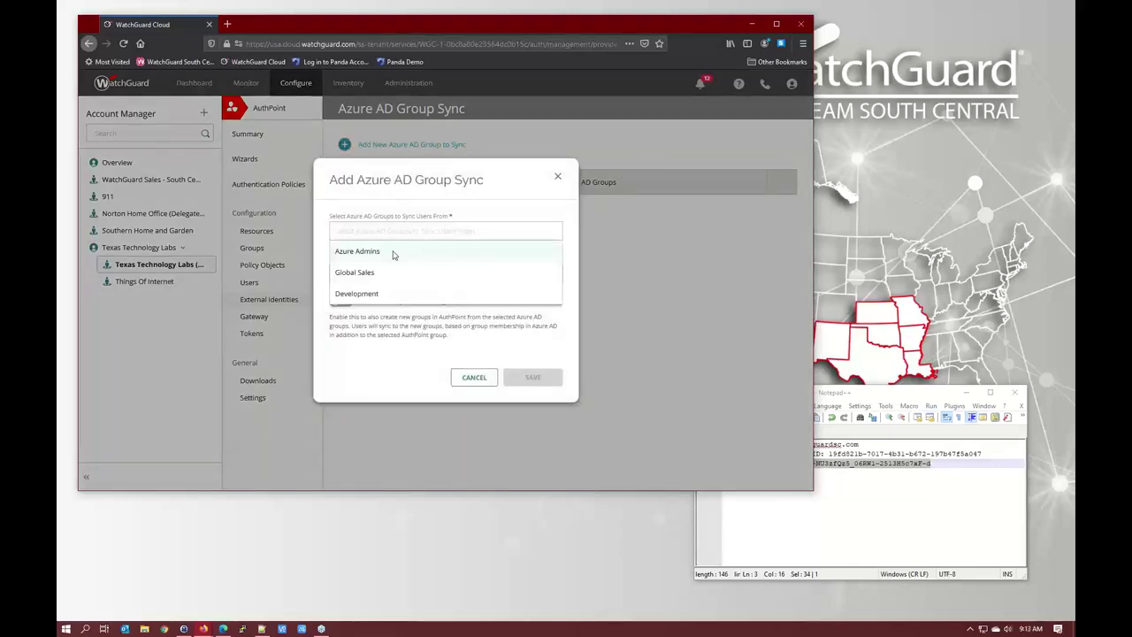
{"action": "left_click", "coordinate": [394, 255]}
{"action": "left_click", "coordinate": [416, 244]}
{"action": "left_click", "coordinate": [412, 267]}
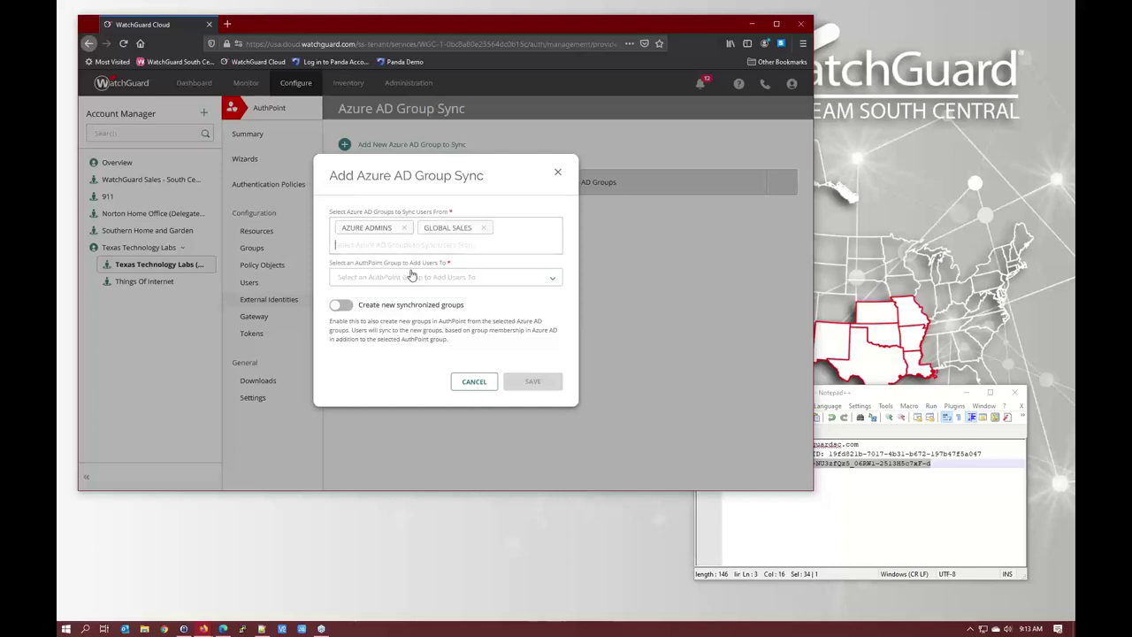
{"action": "left_click", "coordinate": [437, 249]}
{"action": "left_click", "coordinate": [426, 265]}
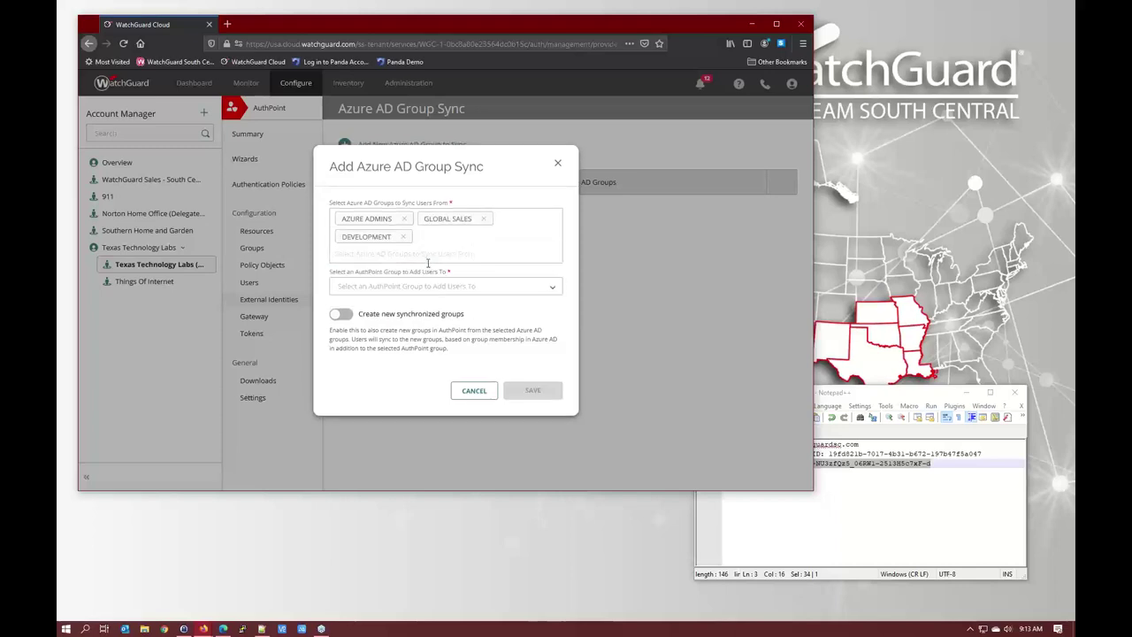
Set Azure Users as the AuthPoint group to add users to, enable creating new synchronized groups, and save the group sync.
{"action": "left_click", "coordinate": [492, 288]}
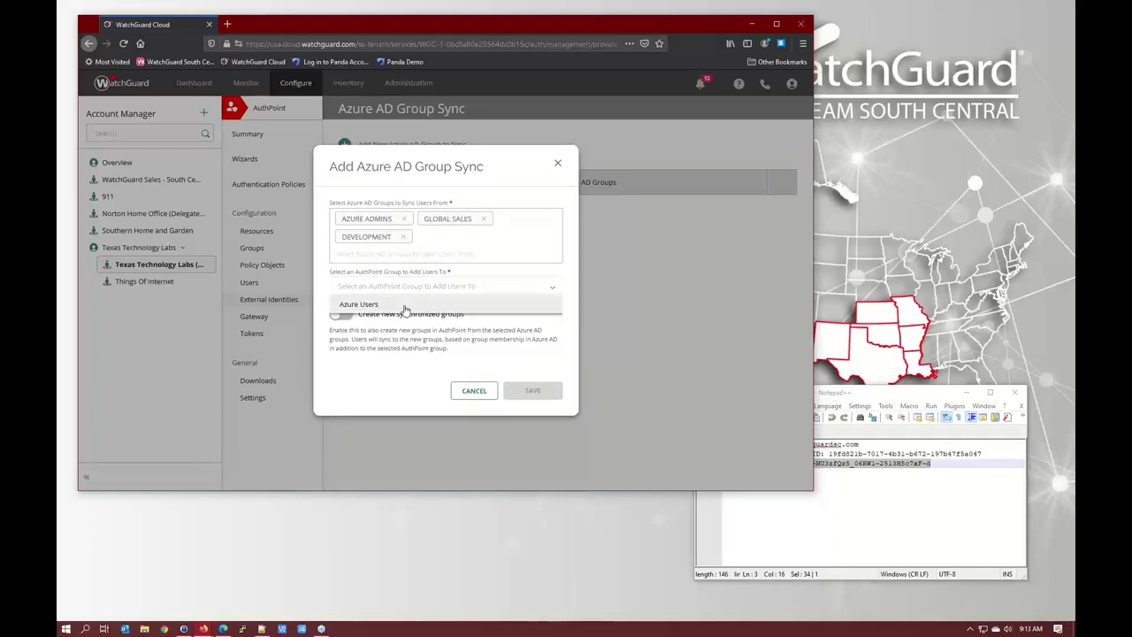
{"action": "left_click", "coordinate": [365, 310]}
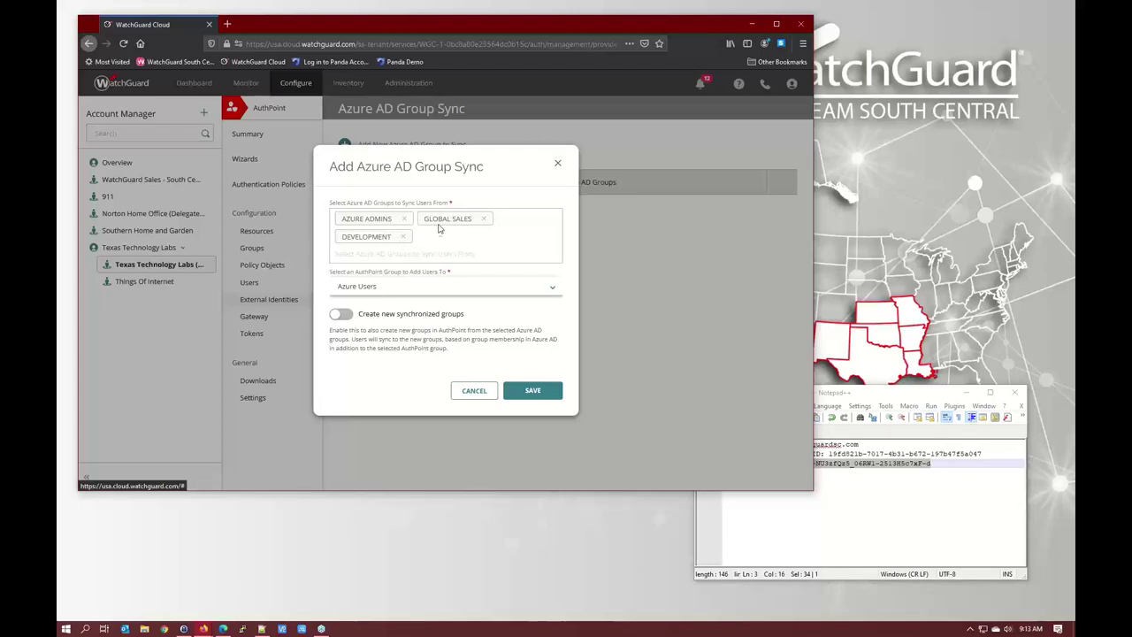
{"action": "left_click", "coordinate": [341, 314]}
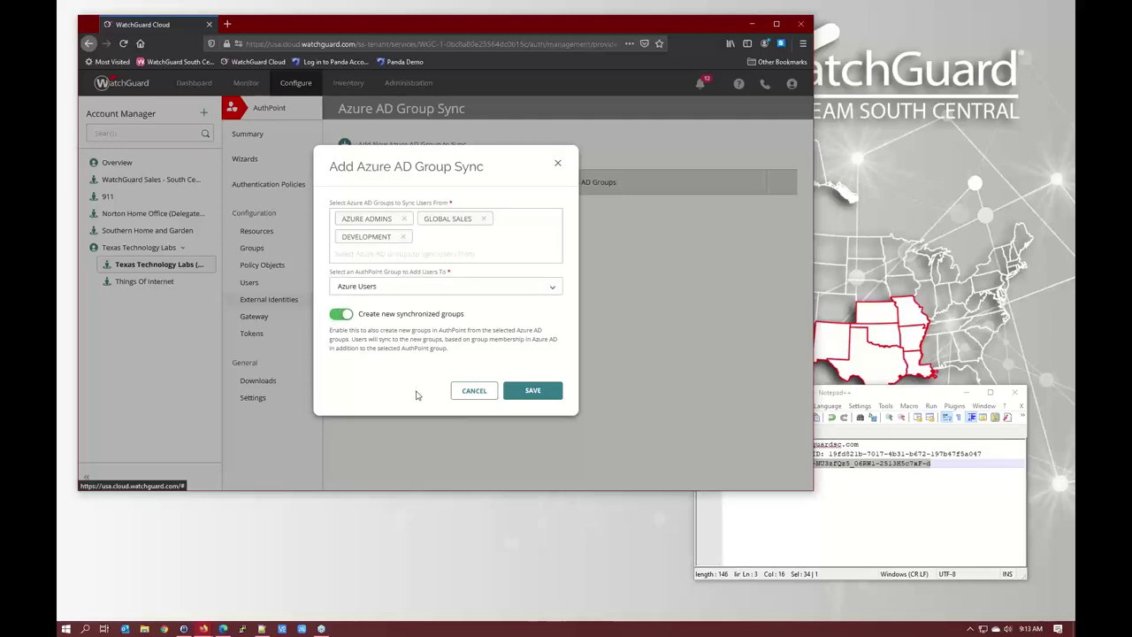
{"action": "left_click", "coordinate": [541, 399]}
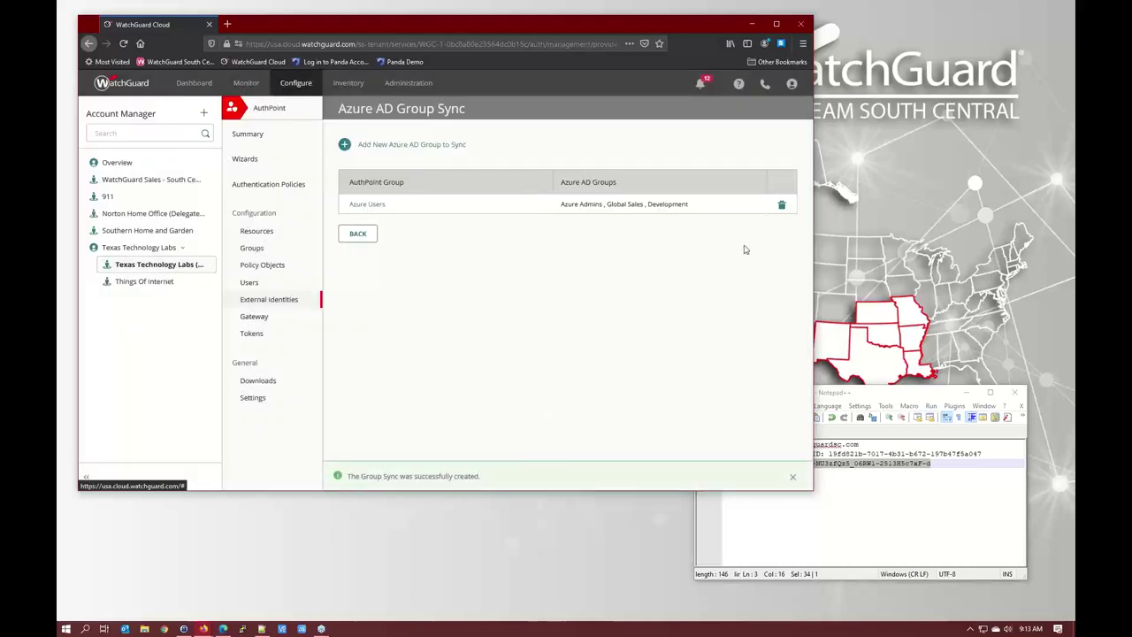
{"action": "left_click", "coordinate": [370, 235]}
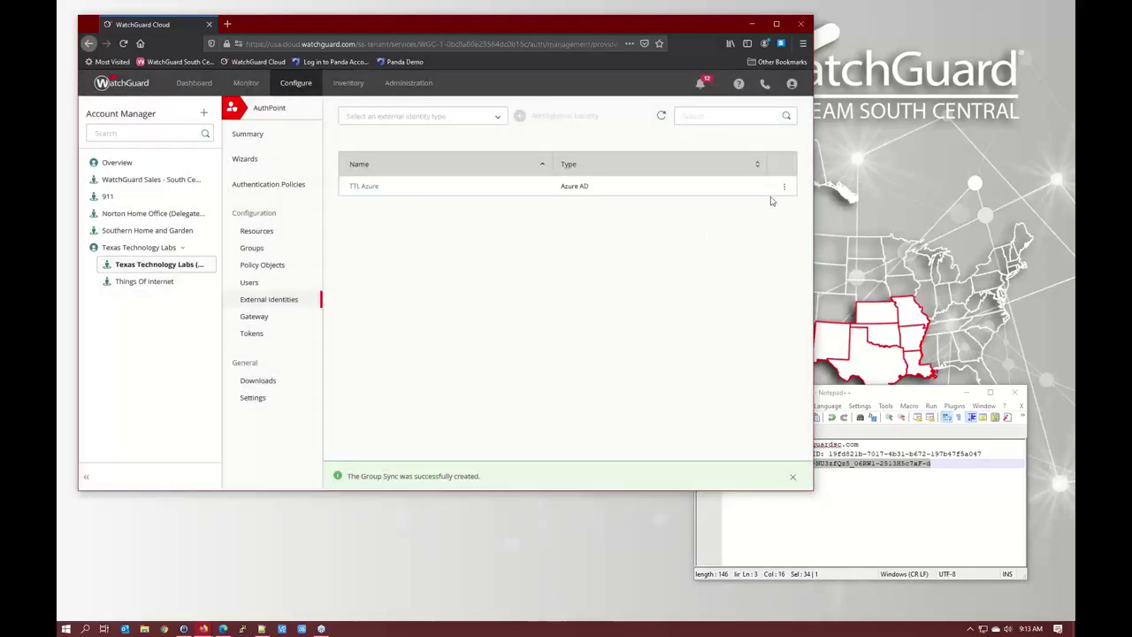
Start a manual synchronization of the TTL Azure external identity.
{"action": "left_click", "coordinate": [784, 187]}
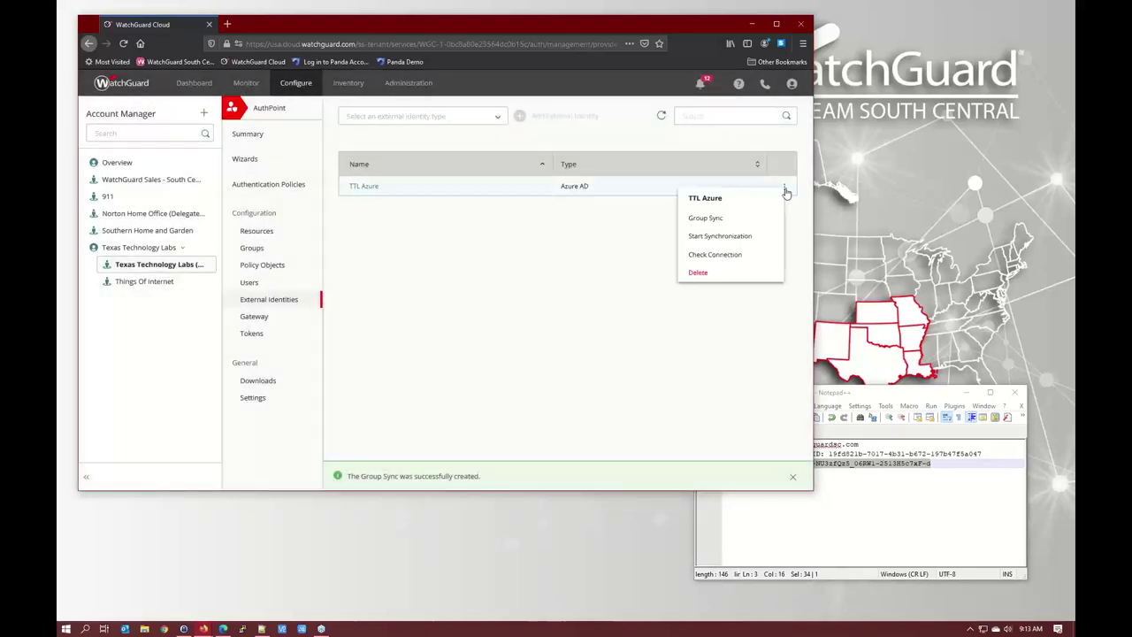
{"action": "left_click", "coordinate": [738, 237]}
{"action": "left_click", "coordinate": [545, 312]}
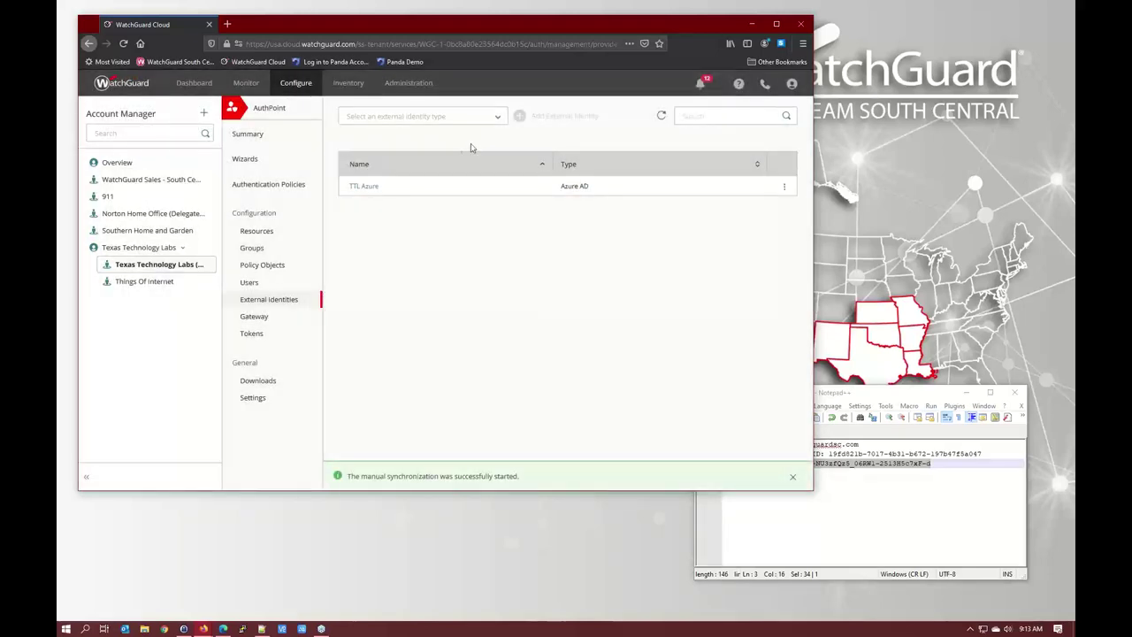
Review AuthPoint's synchronized groups and users in an enlarged browser window, and view the actions available for the first user.
{"action": "left_click", "coordinate": [291, 252]}
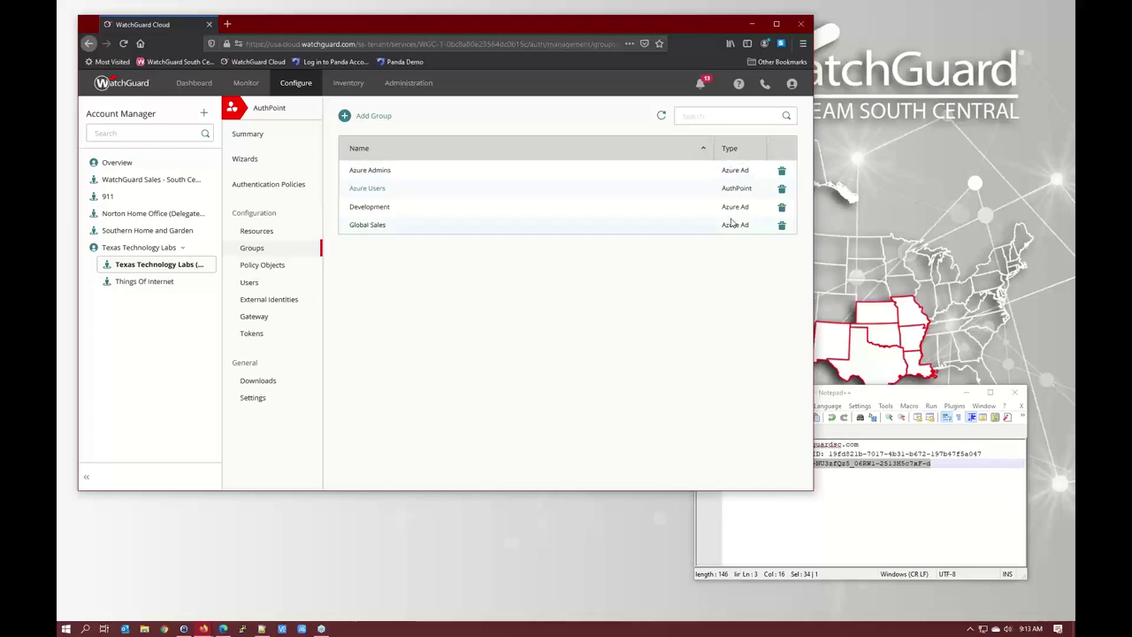
{"action": "left_click", "coordinate": [265, 283]}
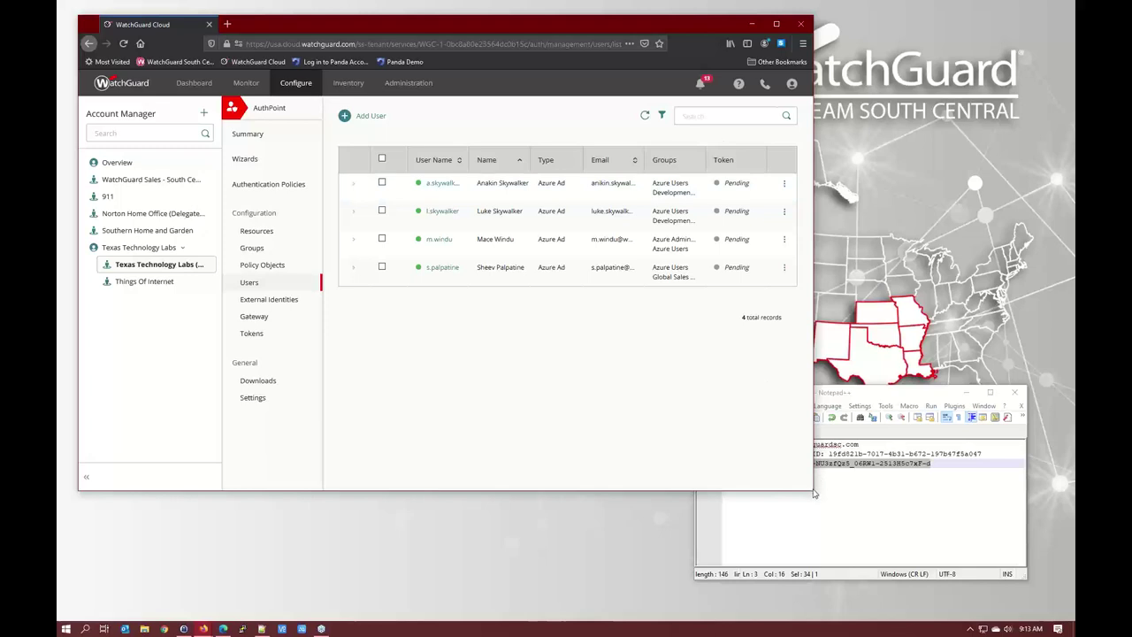
{"action": "left_click_drag", "start_coordinate": [816, 493], "coordinate": [1004, 538]}
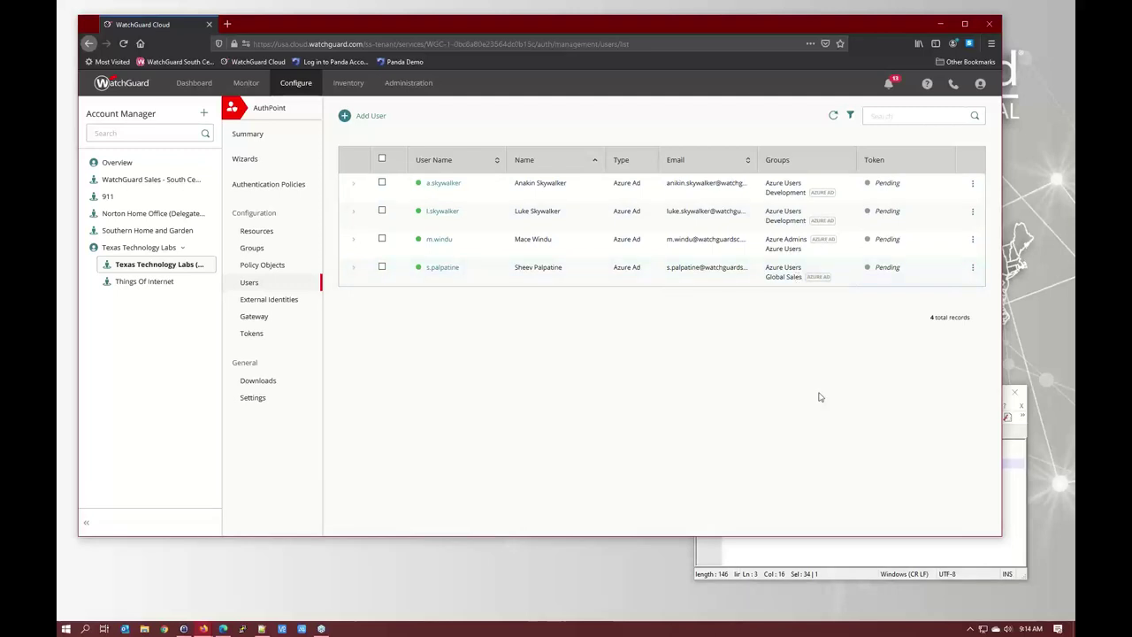
{"action": "left_click", "coordinate": [974, 189]}
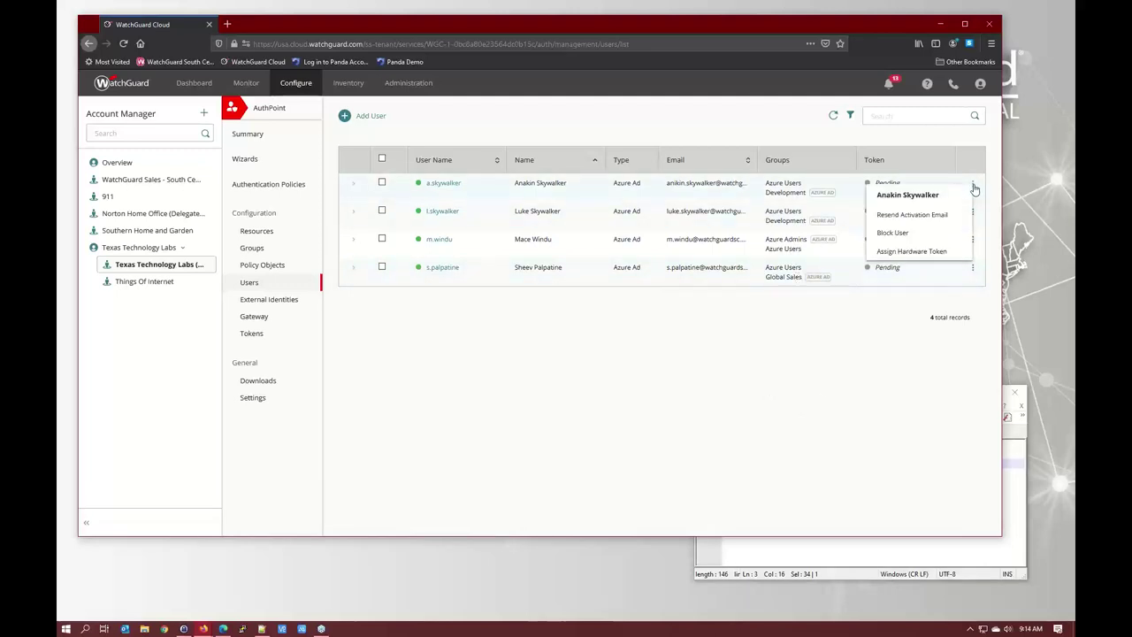
{"action": "left_click", "coordinate": [776, 354]}
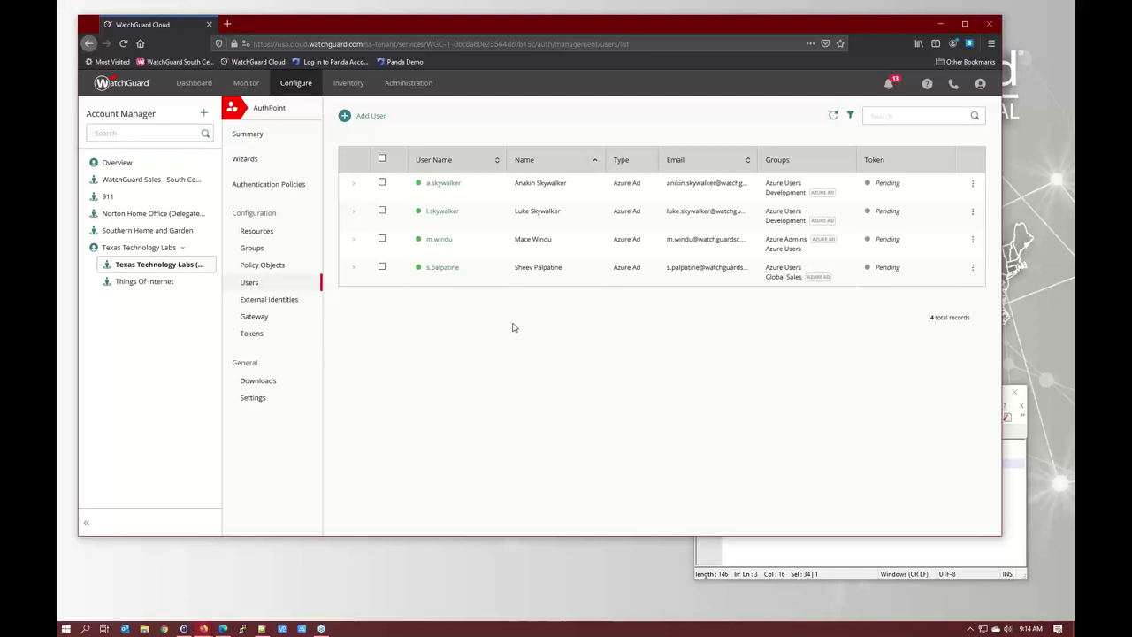
Examine the synchronization interval options of the TTL Azure external identity.
{"action": "left_click", "coordinate": [292, 299]}
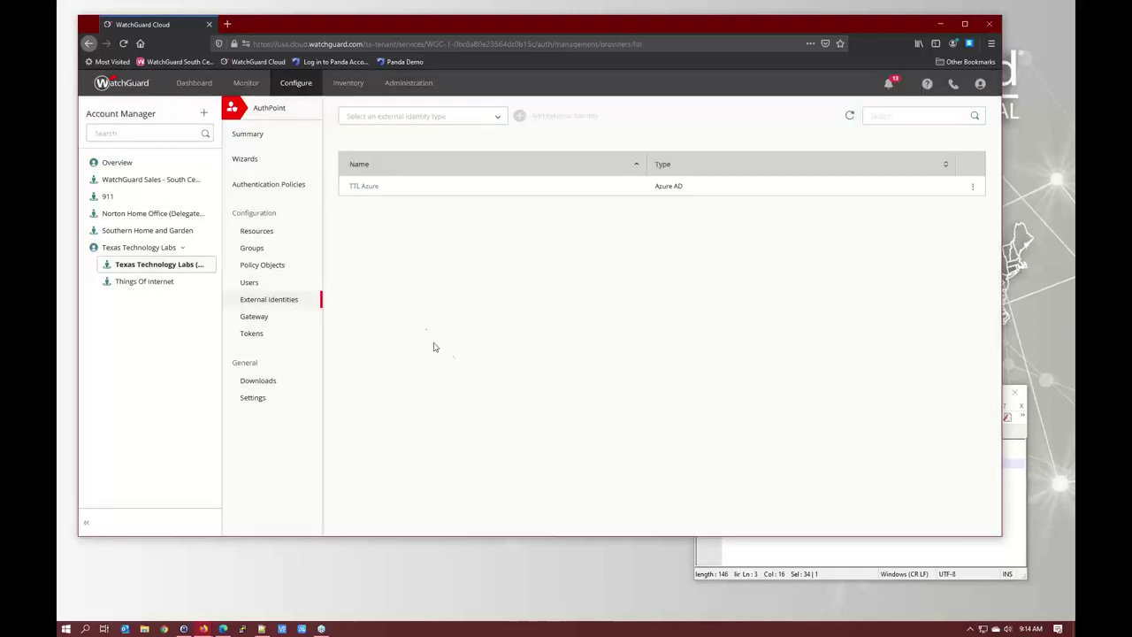
{"action": "left_click", "coordinate": [363, 187]}
{"action": "left_click", "coordinate": [389, 333]}
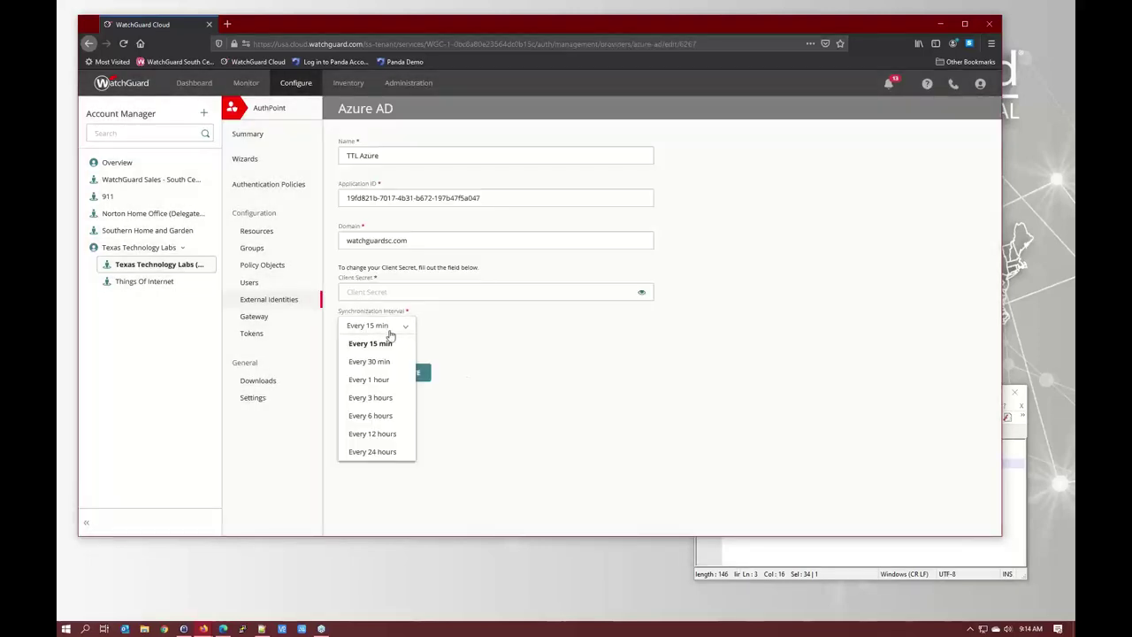
{"action": "left_click", "coordinate": [506, 428]}
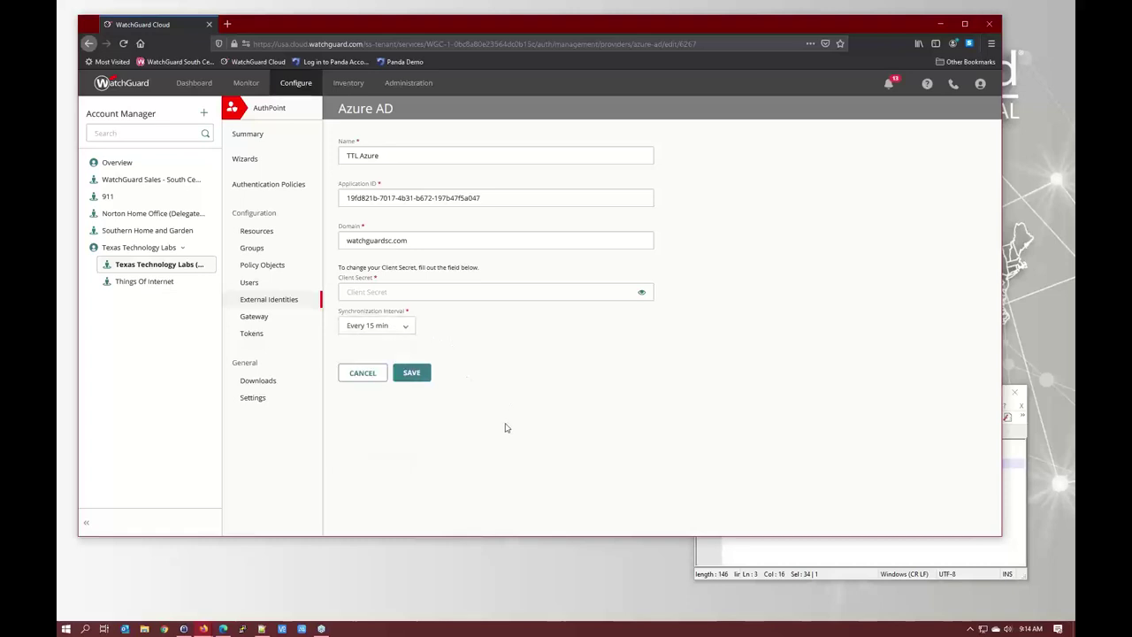
{"action": "left_click", "coordinate": [392, 325]}
{"action": "left_click", "coordinate": [597, 358]}
Start an authentication policy named Remote Terminals with the Password, Push, QR Code and OTP authentication options enabled.
{"action": "left_click", "coordinate": [265, 231]}
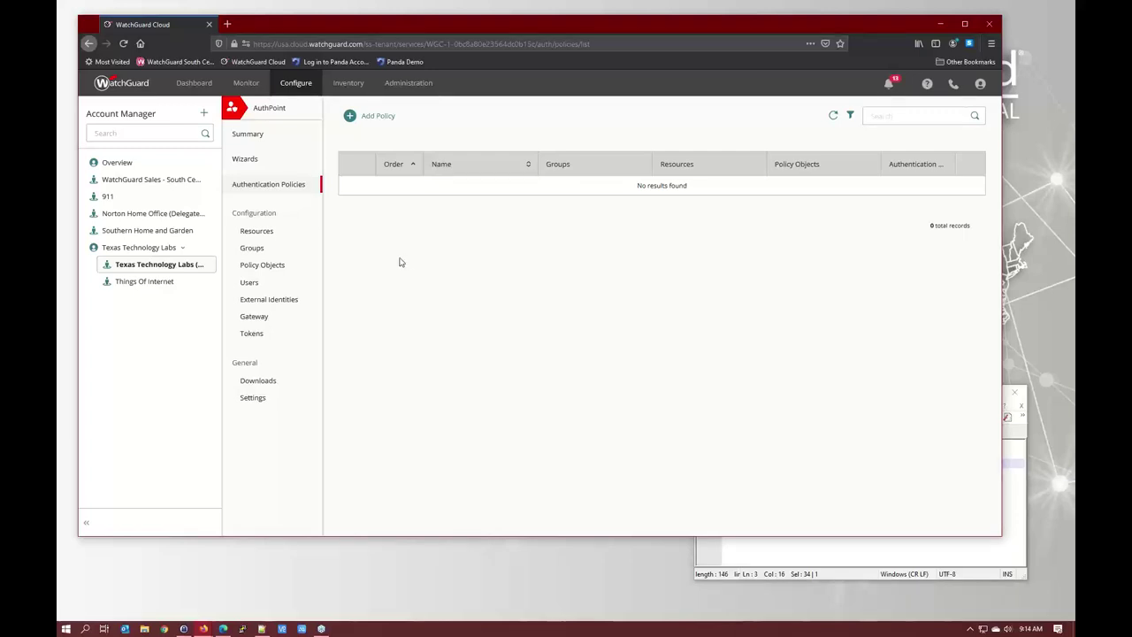
{"action": "left_click", "coordinate": [384, 117]}
{"action": "left_click", "coordinate": [433, 154]}
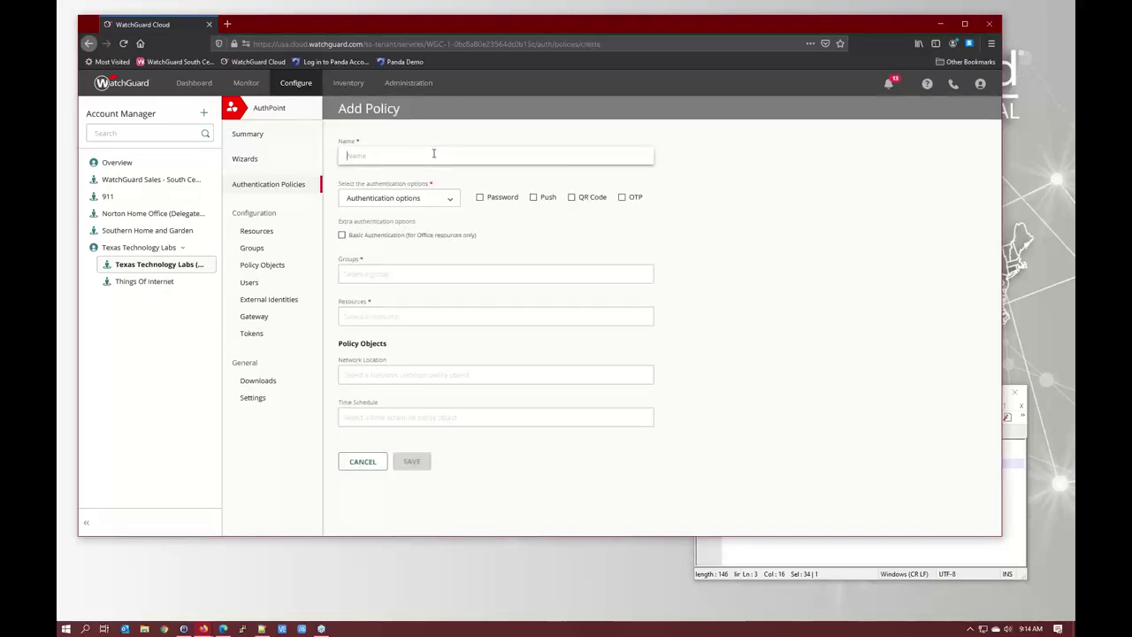
{"action": "type", "text": "Remote Terminals"}
{"action": "left_click", "coordinate": [481, 198]}
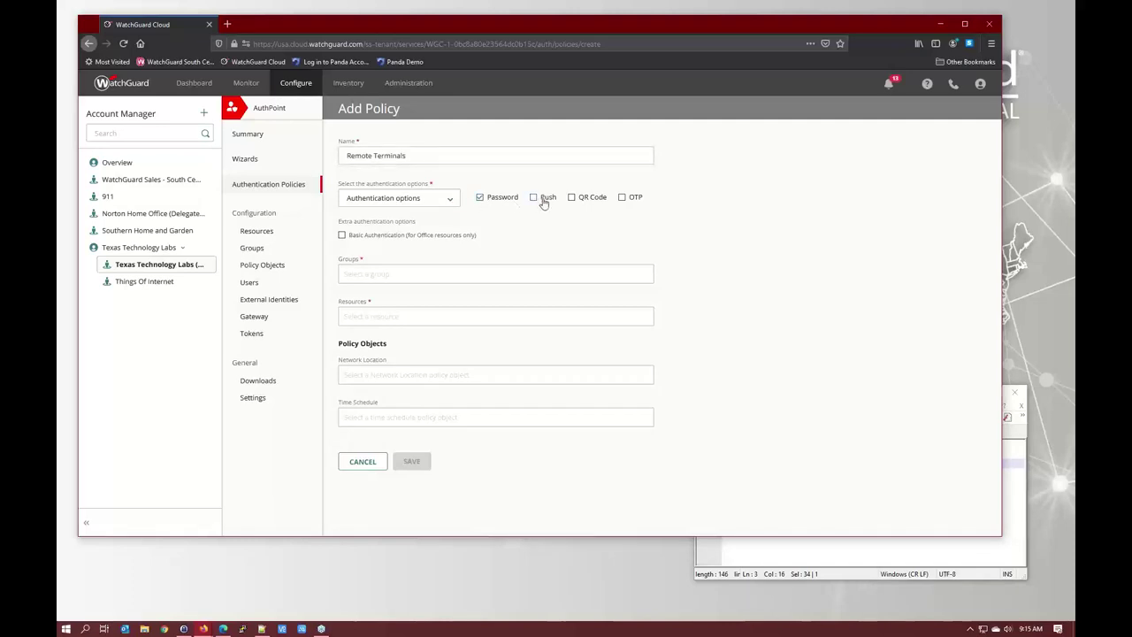
{"action": "left_click", "coordinate": [536, 197]}
{"action": "left_click", "coordinate": [574, 198]}
{"action": "left_click", "coordinate": [622, 197]}
Assign the Azure Admins group and the Terminal Servers resource to the Remote Terminals policy and save it.
{"action": "left_click", "coordinate": [387, 275]}
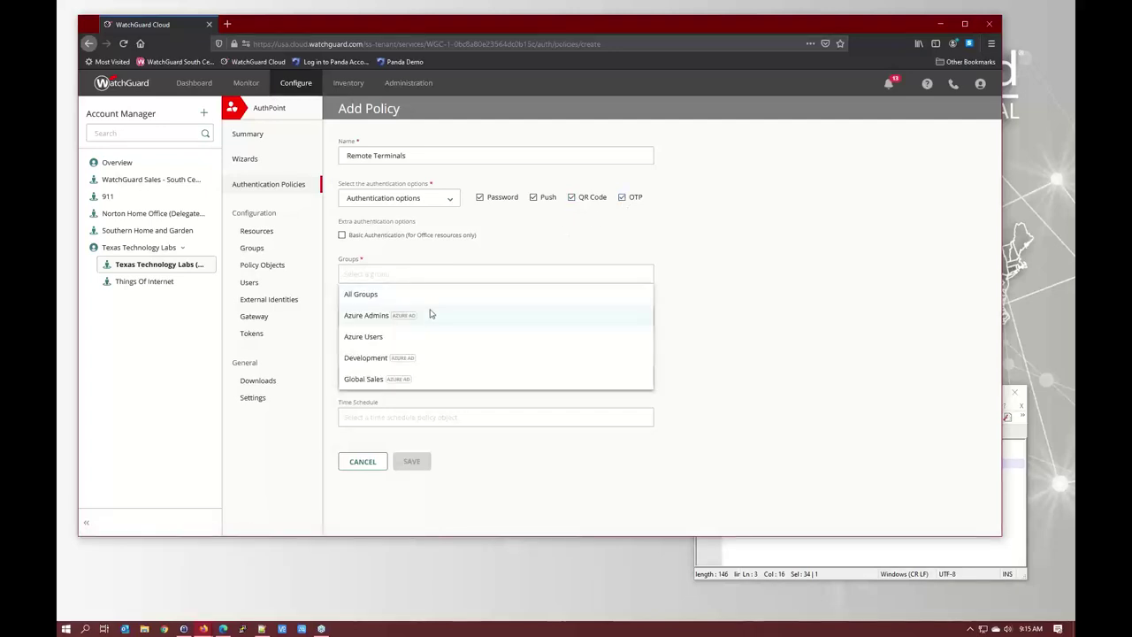
{"action": "left_click", "coordinate": [400, 320]}
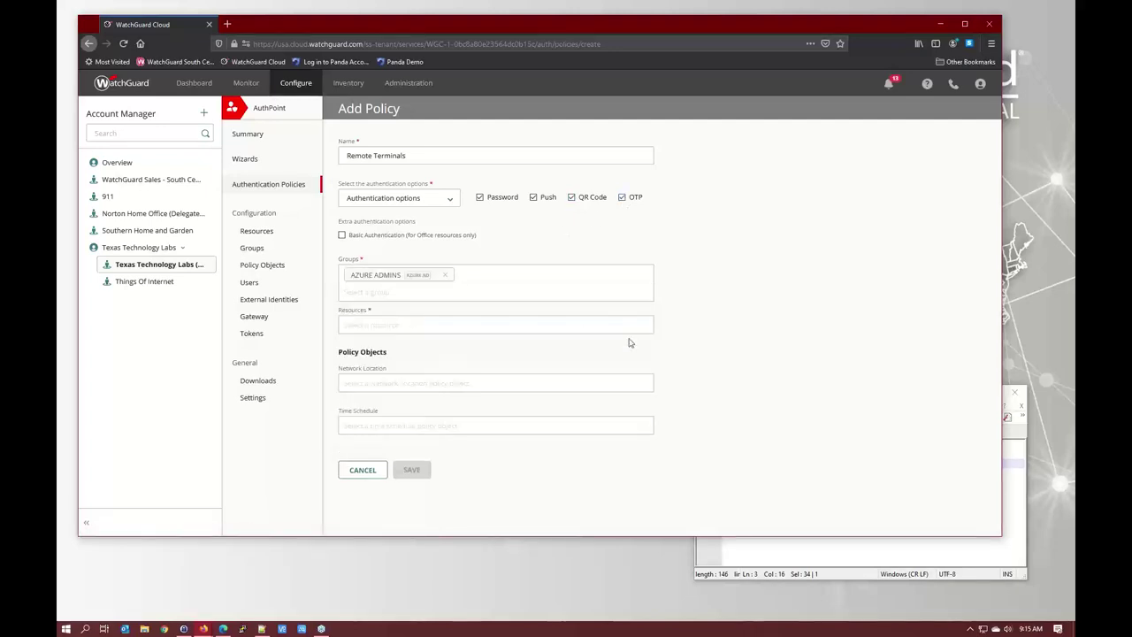
{"action": "left_click", "coordinate": [443, 327]}
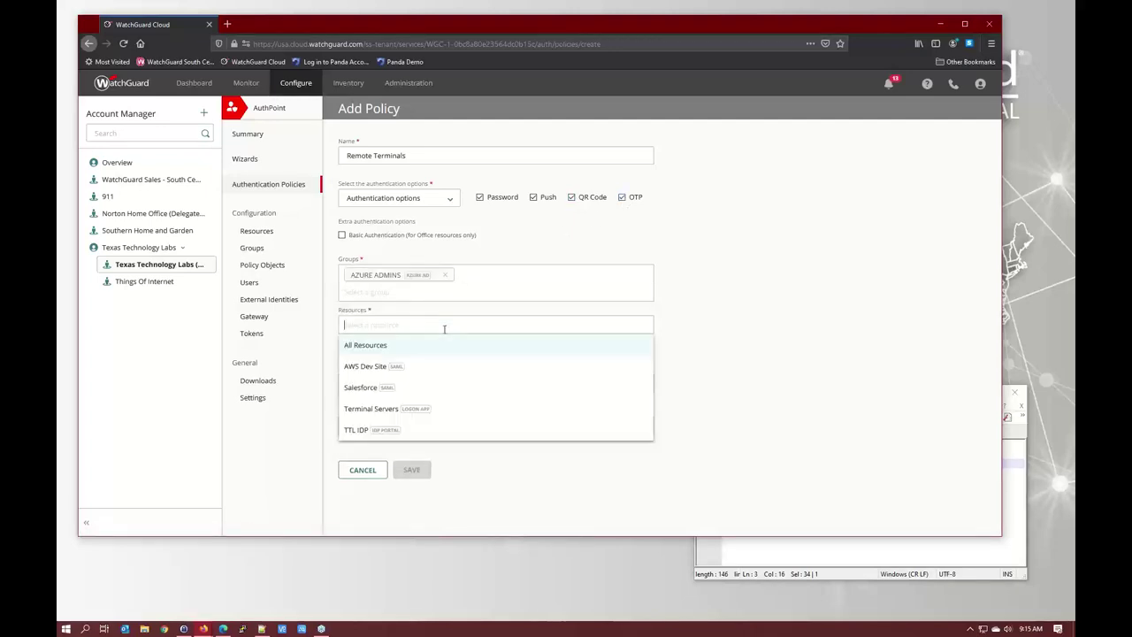
{"action": "left_click", "coordinate": [413, 411]}
{"action": "left_click", "coordinate": [413, 477]}
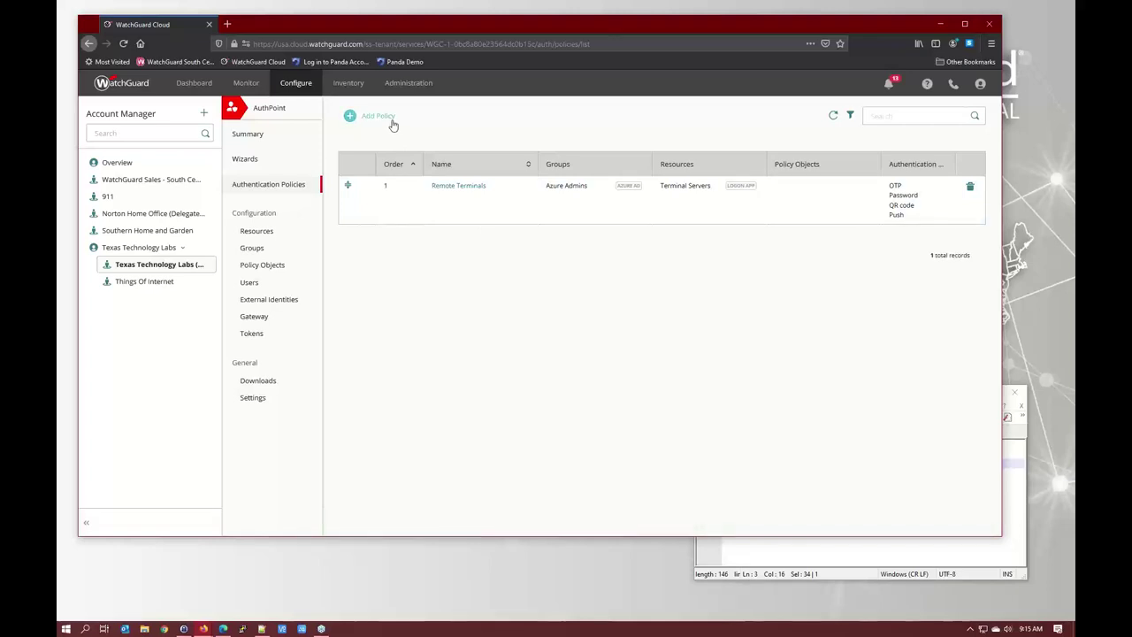
Start an authentication policy named TTL SSO with the Password, Push, QR Code and OTP authentication options enabled.
{"action": "left_click", "coordinate": [394, 125]}
{"action": "left_click", "coordinate": [421, 157]}
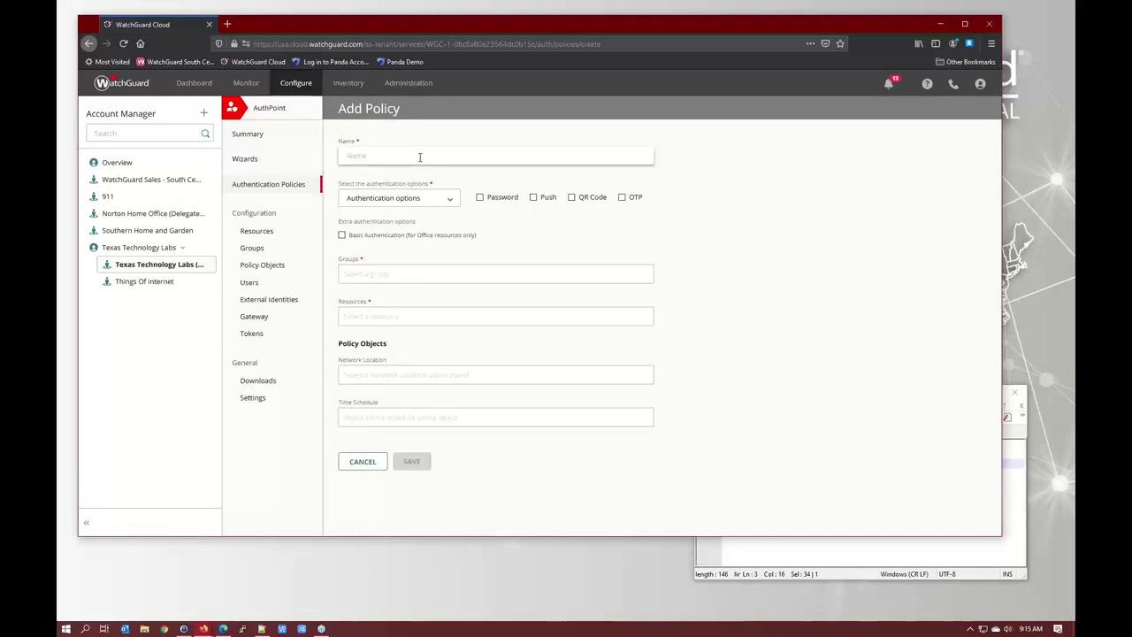
{"action": "type", "text": "TTL SSO"}
{"action": "left_click", "coordinate": [483, 199]}
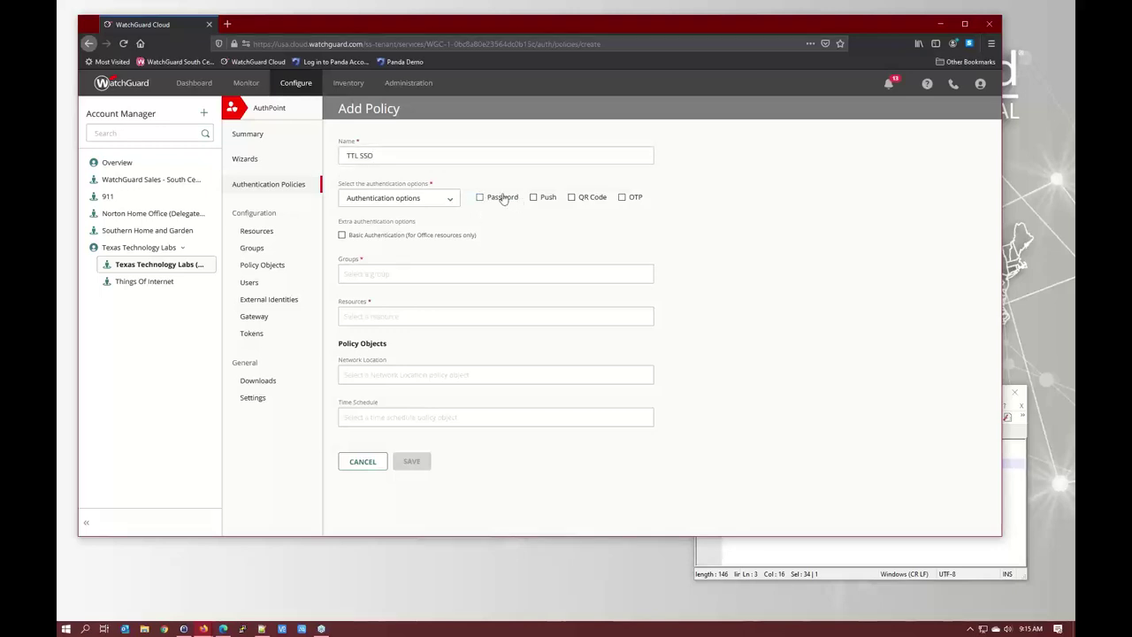
{"action": "left_click", "coordinate": [535, 199]}
{"action": "left_click", "coordinate": [574, 199]}
{"action": "left_click", "coordinate": [622, 198]}
Assign the Azure Users group and the TTL IDP resource to the TTL SSO policy and save it.
{"action": "left_click", "coordinate": [423, 281]}
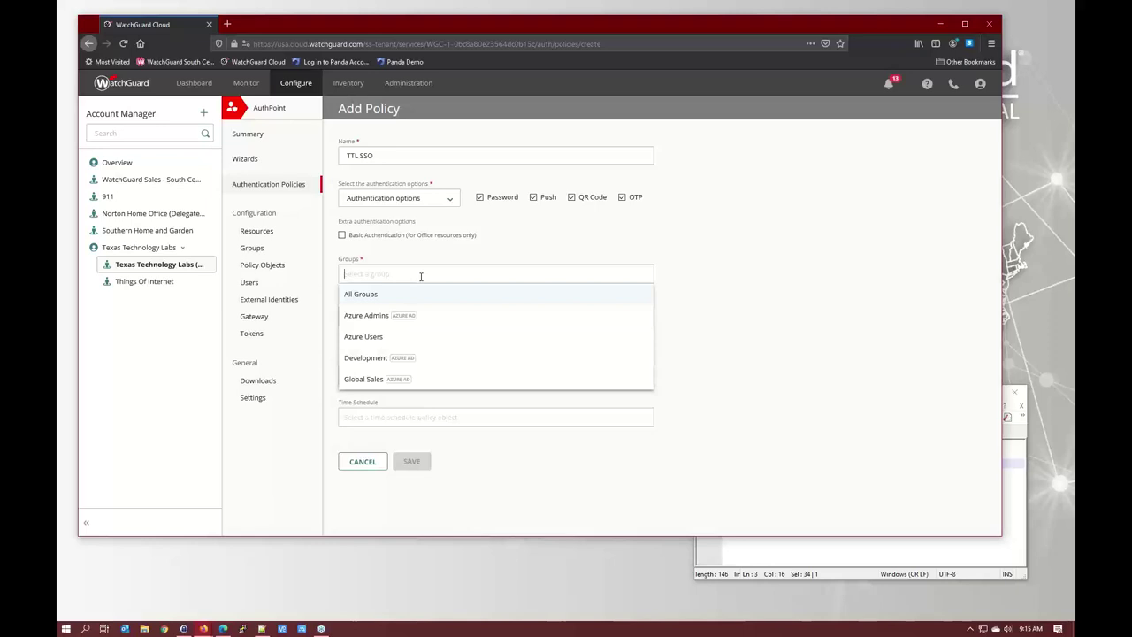
{"action": "left_click", "coordinate": [394, 338]}
{"action": "left_click", "coordinate": [370, 325]}
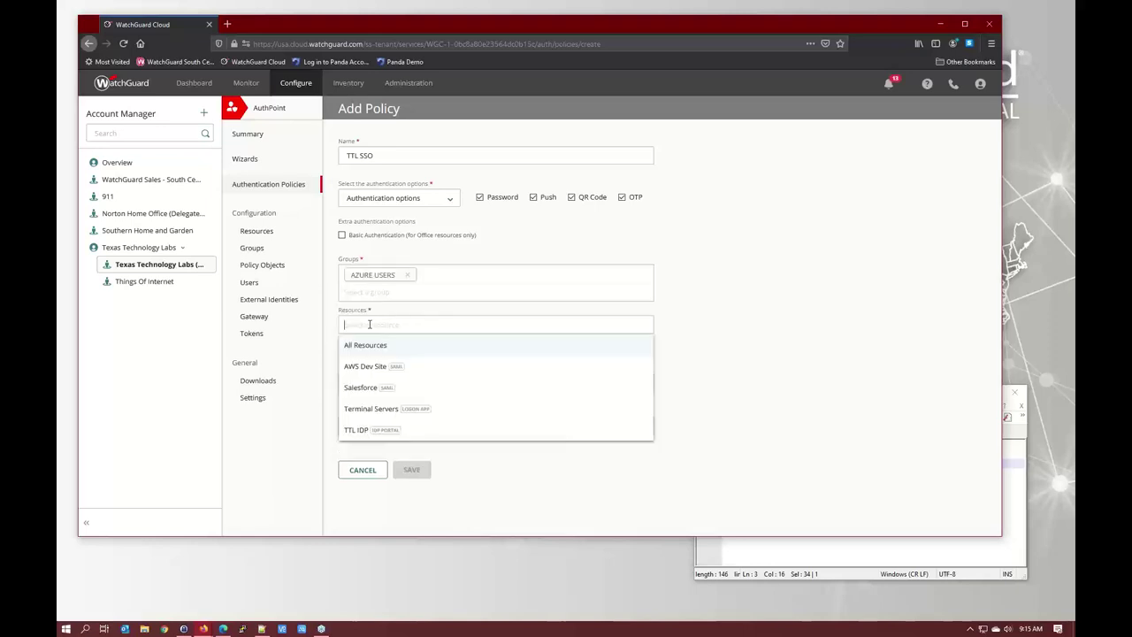
{"action": "left_click", "coordinate": [382, 430]}
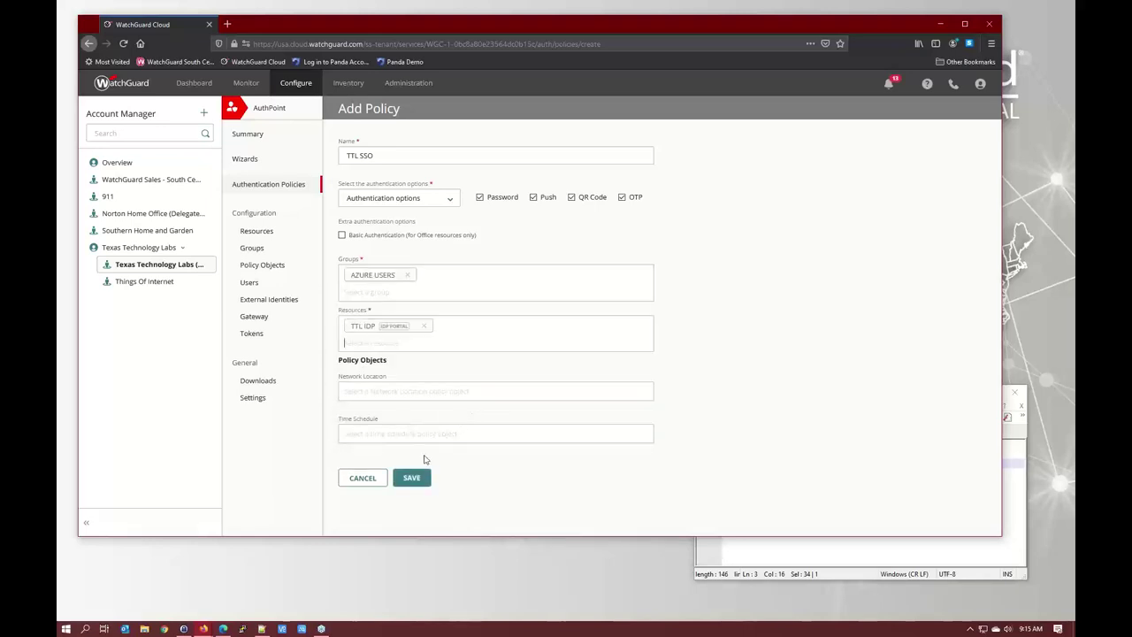
{"action": "left_click", "coordinate": [416, 477]}
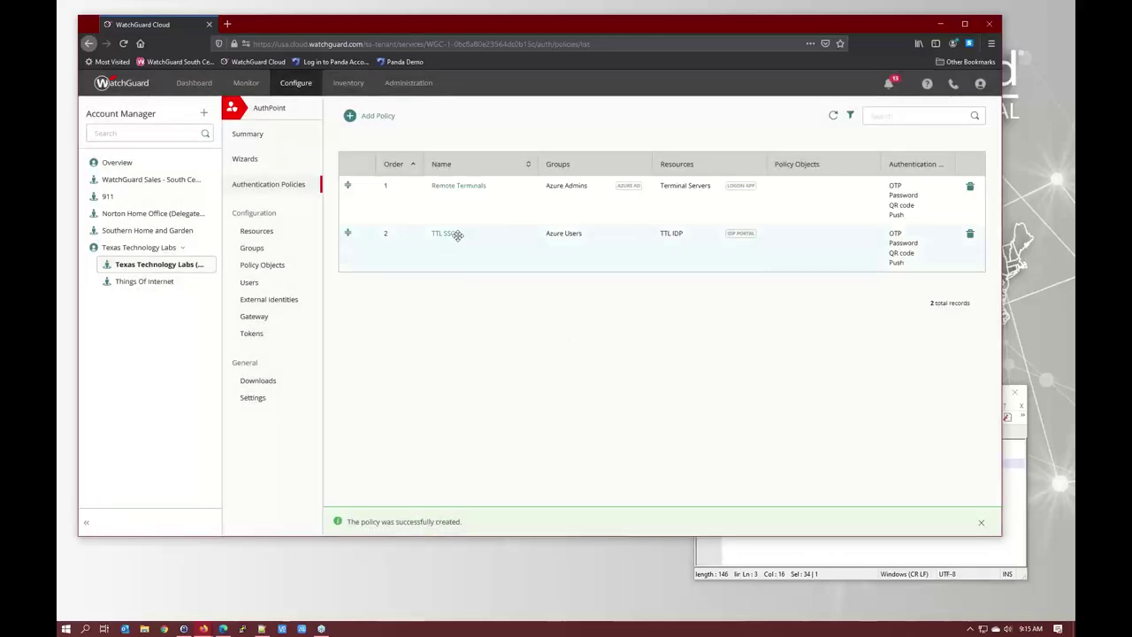
Start an authentication policy named Salesforce with the Password, Push, QR Code and OTP authentication options enabled.
{"action": "left_click", "coordinate": [381, 116]}
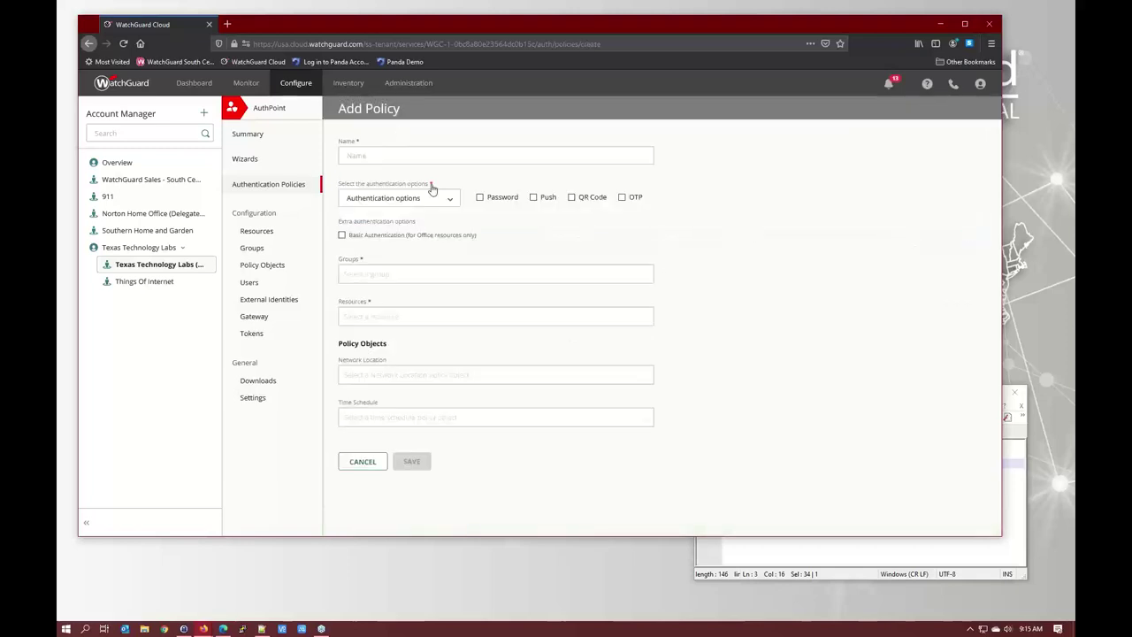
{"action": "left_click", "coordinate": [445, 153]}
{"action": "type", "text": "Sales"}
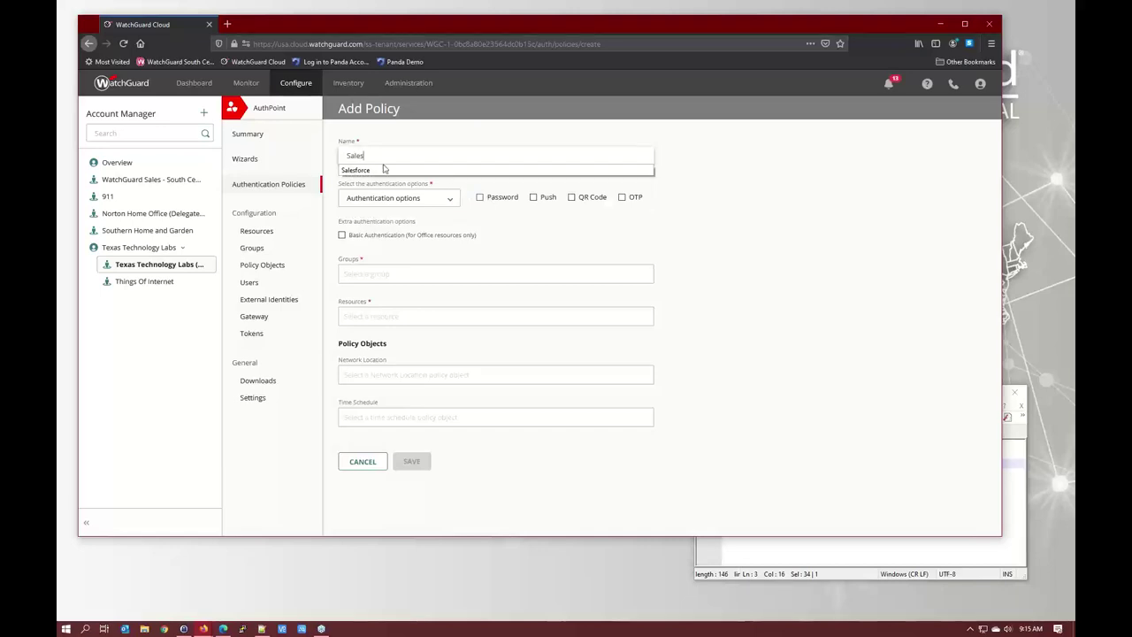
{"action": "key", "text": "Down"}
{"action": "key", "text": "Return"}
{"action": "left_click", "coordinate": [492, 200]}
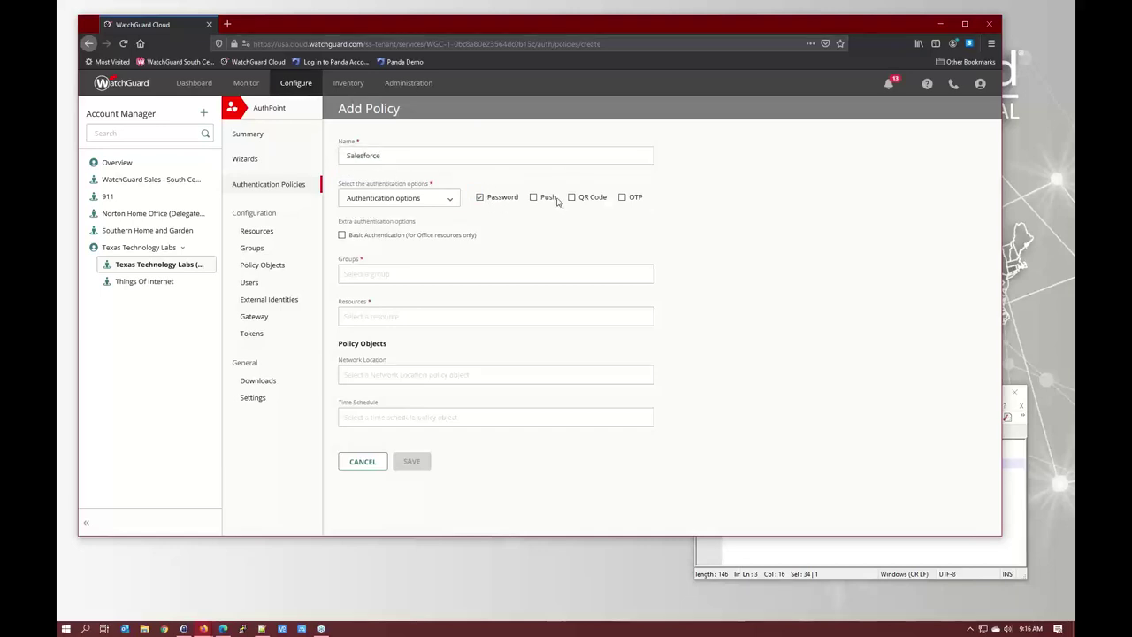
{"action": "left_click", "coordinate": [549, 200]}
{"action": "left_click", "coordinate": [574, 199]}
{"action": "left_click", "coordinate": [636, 200]}
Assign the Global Sales group and the Salesforce resource to the Salesforce policy and save it.
{"action": "left_click", "coordinate": [442, 272]}
{"action": "left_click", "coordinate": [395, 378]}
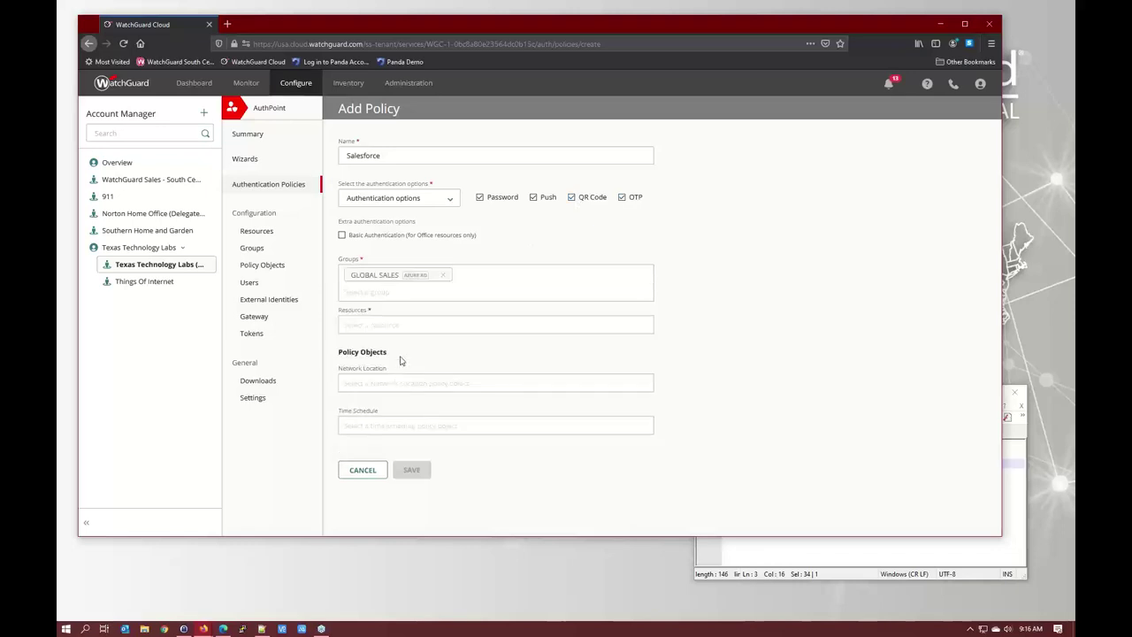
{"action": "left_click", "coordinate": [402, 325]}
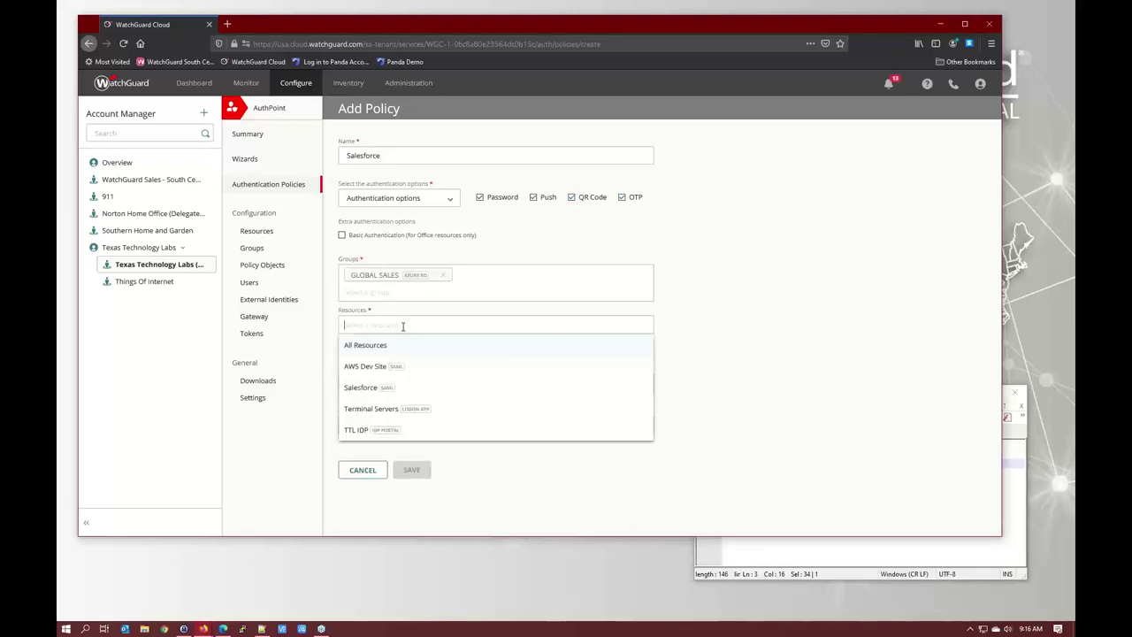
{"action": "left_click", "coordinate": [368, 390]}
{"action": "left_click", "coordinate": [412, 477]}
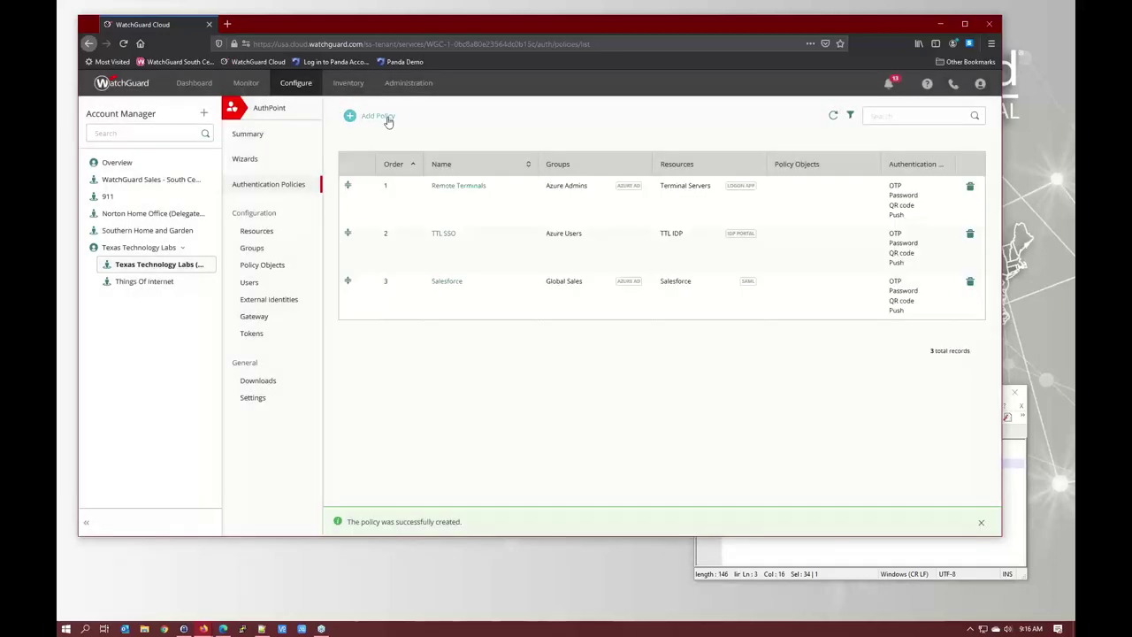
Start an authentication policy named Eng with the Password, Push, QR Code and OTP authentication options enabled.
{"action": "left_click", "coordinate": [387, 120]}
{"action": "left_click", "coordinate": [414, 156]}
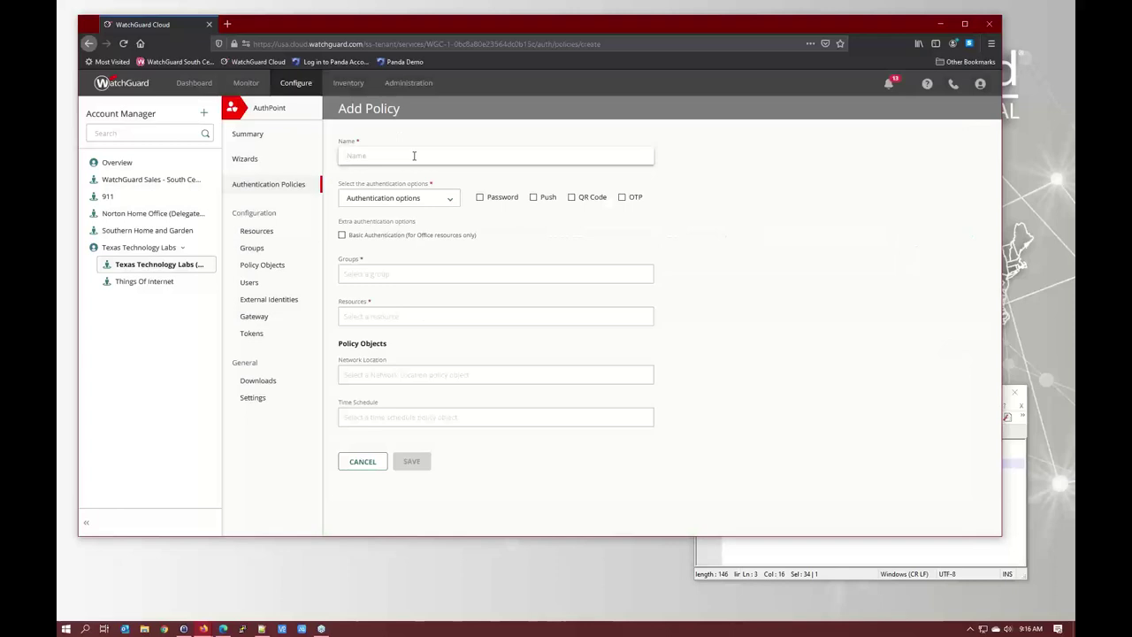
{"action": "type", "text": "Eng"}
{"action": "left_click", "coordinate": [498, 202]}
{"action": "left_click", "coordinate": [552, 200]}
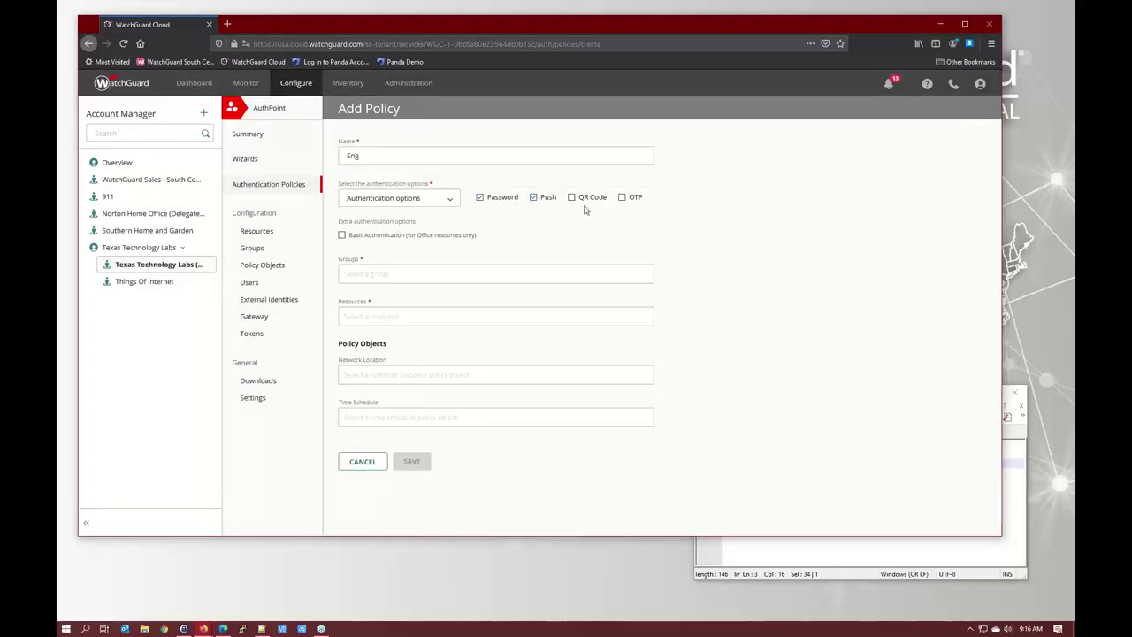
{"action": "left_click", "coordinate": [588, 203]}
{"action": "left_click", "coordinate": [633, 200]}
Assign the Development group and the AWS Dev Site resource to the Eng policy and save it.
{"action": "left_click", "coordinate": [376, 276]}
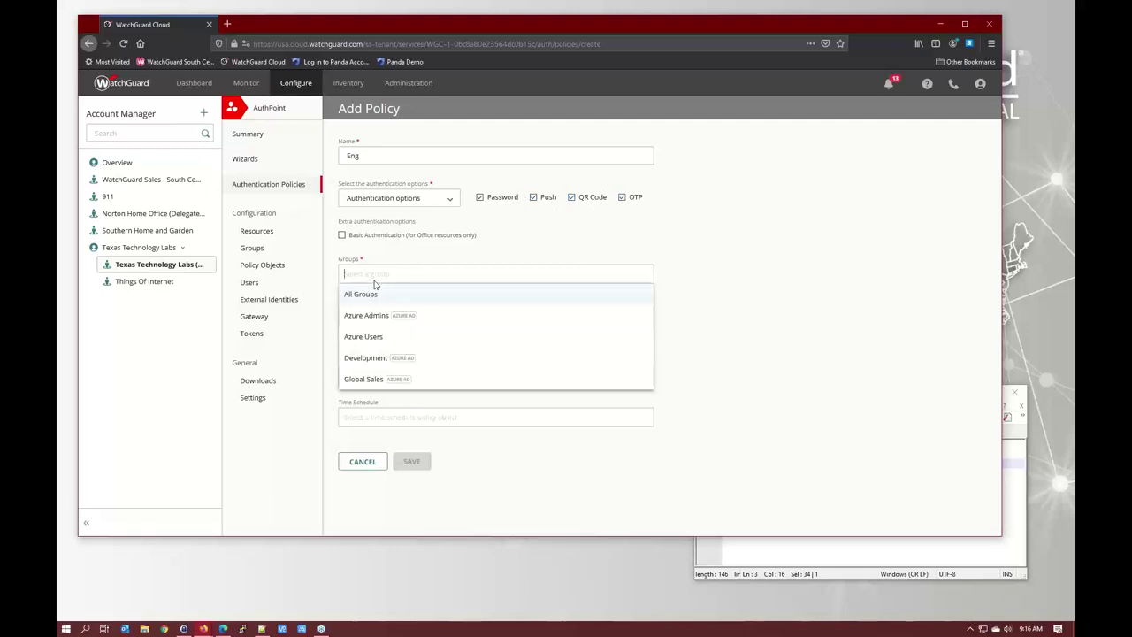
{"action": "left_click", "coordinate": [421, 360]}
{"action": "left_click", "coordinate": [422, 324]}
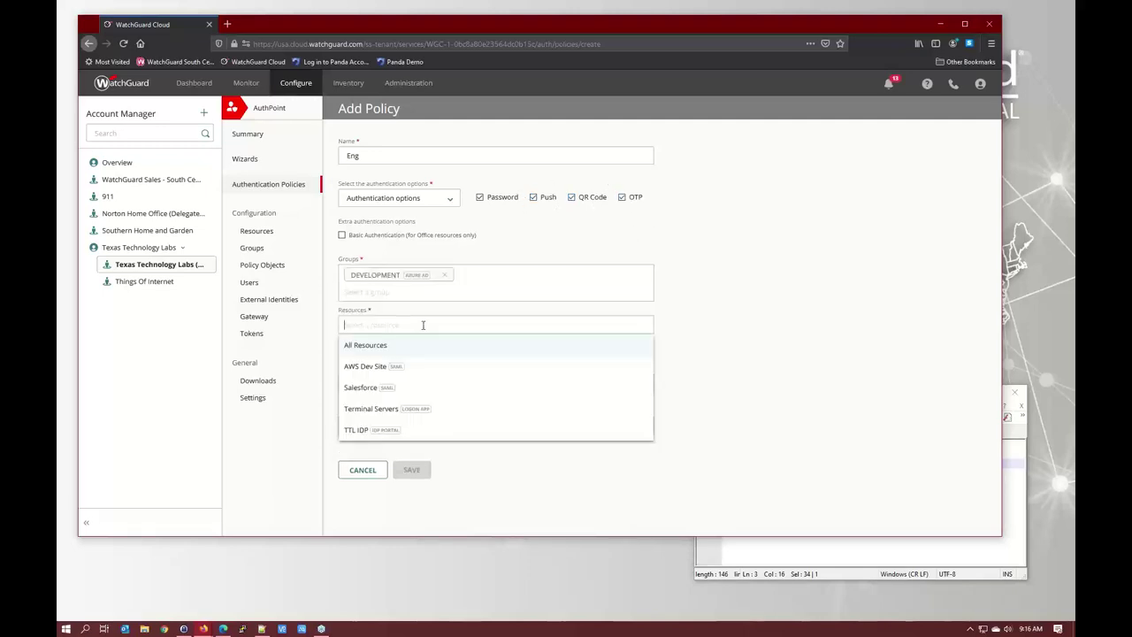
{"action": "left_click", "coordinate": [383, 370]}
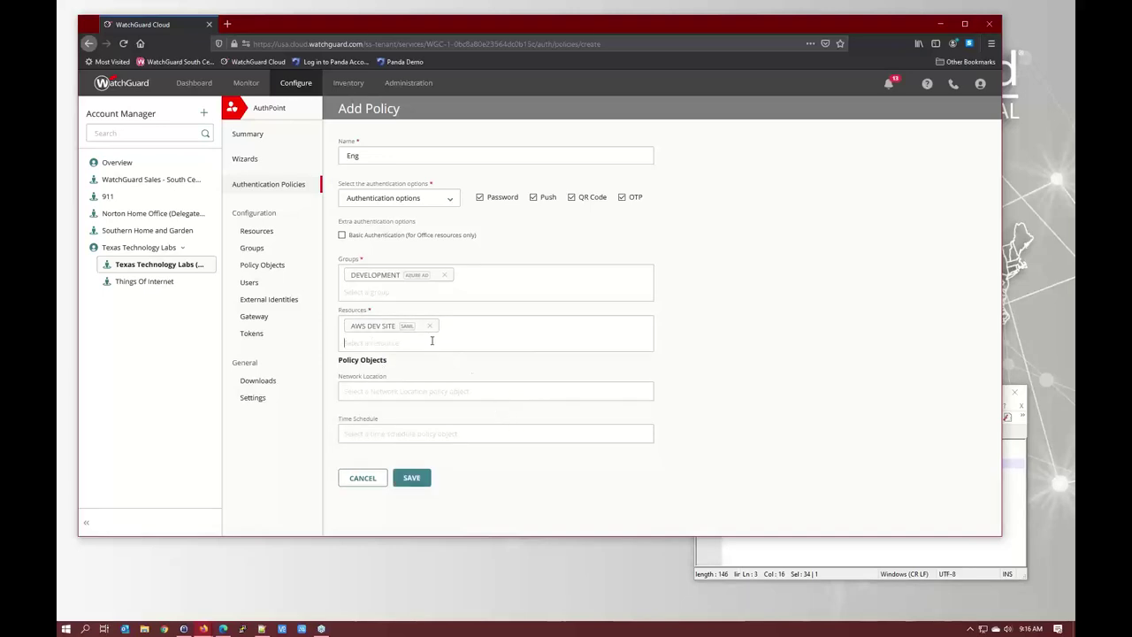
{"action": "left_click", "coordinate": [413, 478]}
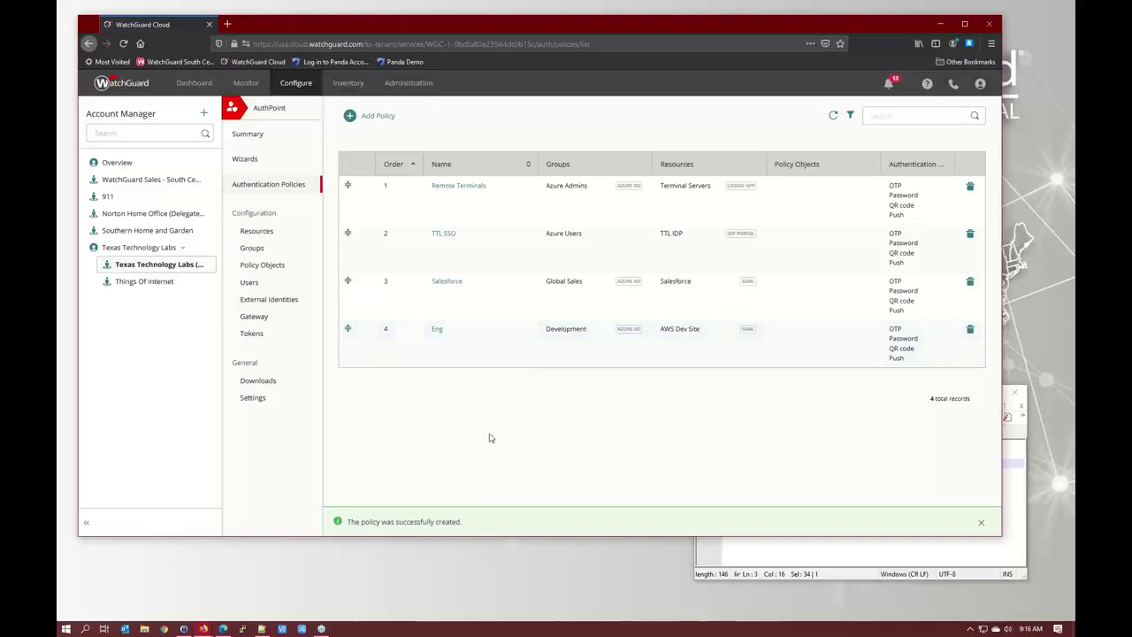
Move the Remote Terminals policy to the end of the policy order and confirm the reordering.
{"action": "left_click_drag", "start_coordinate": [349, 185], "coordinate": [363, 350]}
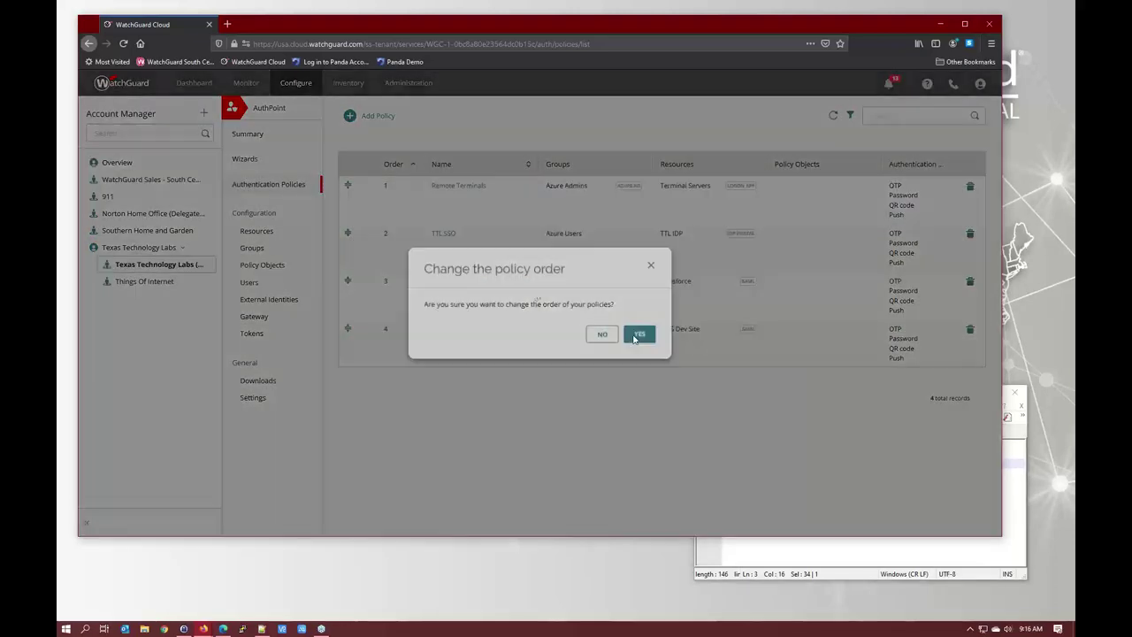
{"action": "left_click", "coordinate": [633, 335]}
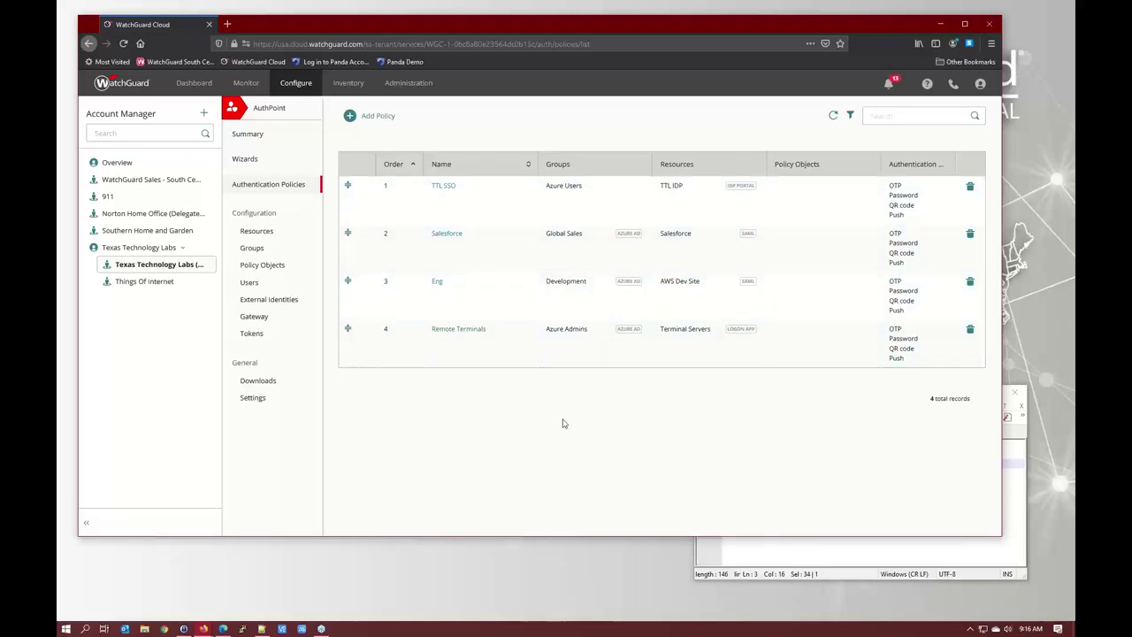
Review the AuthPoint summary and the status of the synchronized Azure AD users.
{"action": "left_click", "coordinate": [279, 142]}
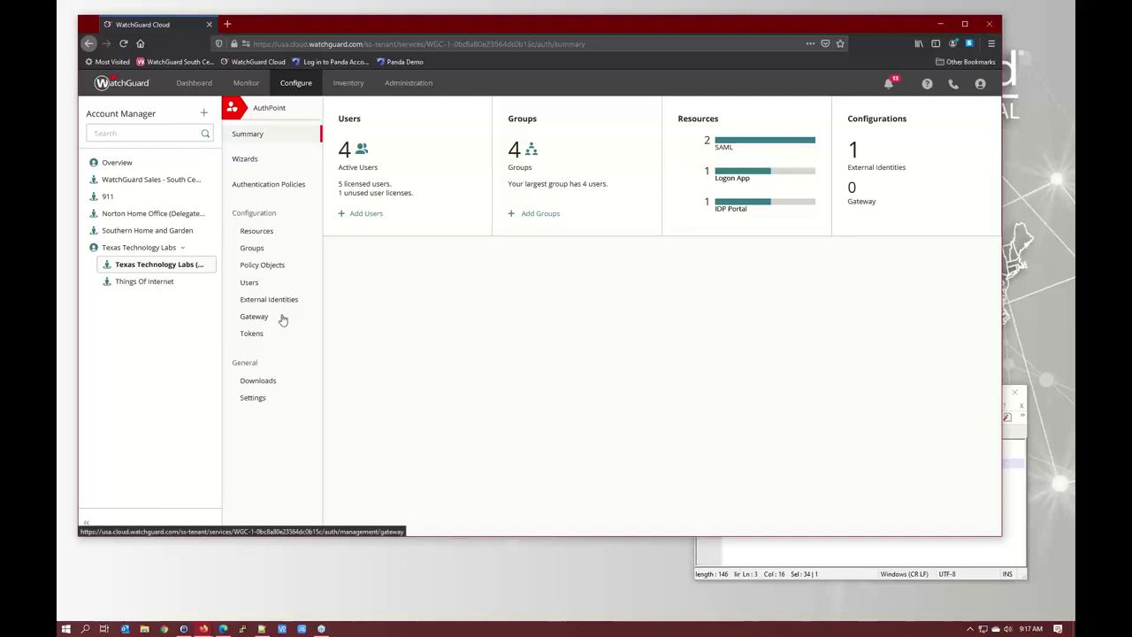
{"action": "left_click", "coordinate": [274, 283]}
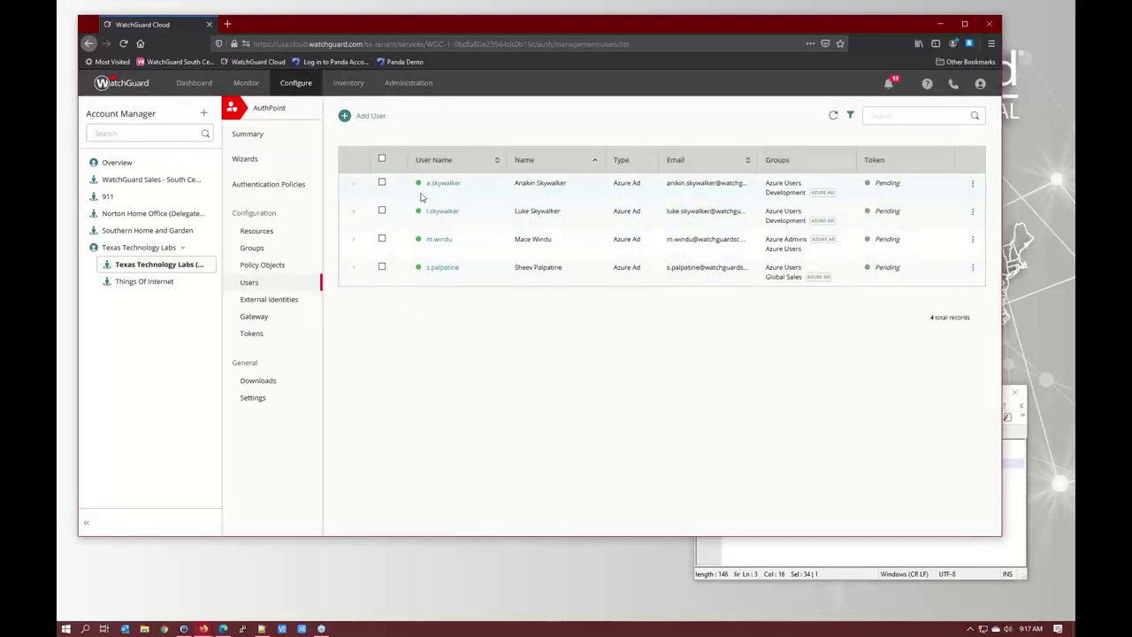
{"action": "mouse_move", "coordinate": [420, 187]}
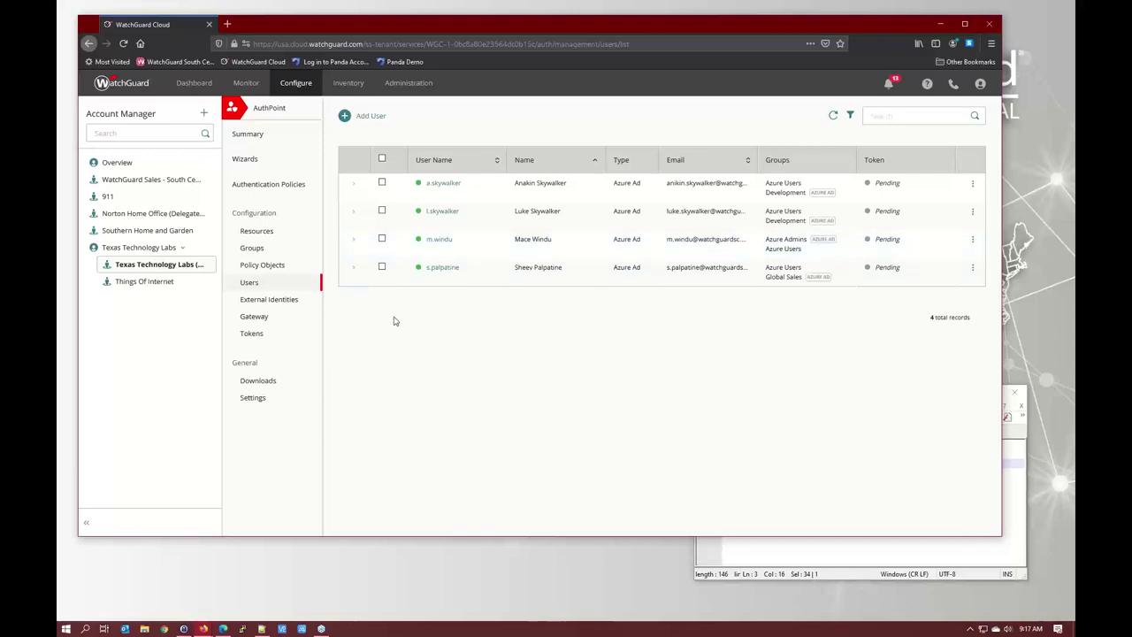
Delete the TTL Azure external identity and confirm the deletion.
{"action": "left_click", "coordinate": [285, 299]}
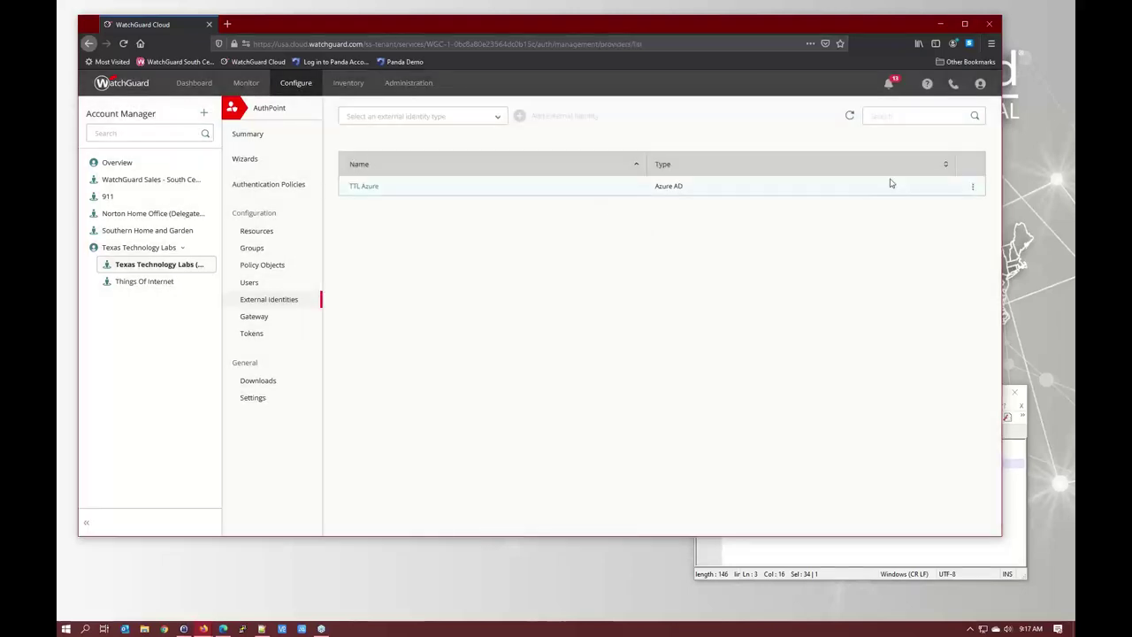
{"action": "left_click", "coordinate": [974, 187]}
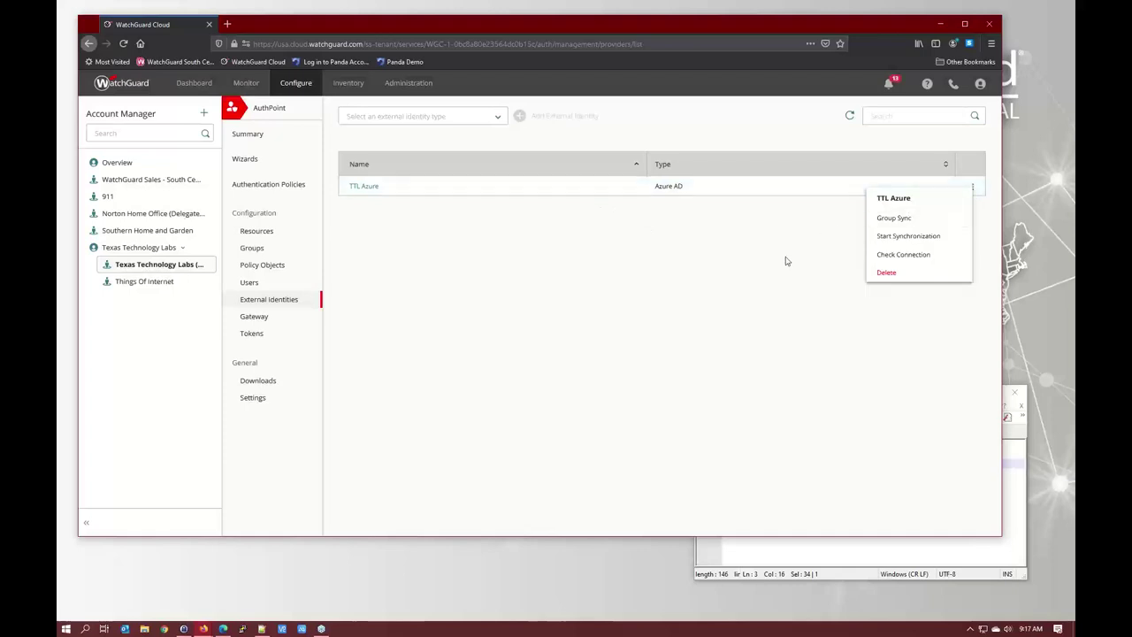
{"action": "left_click", "coordinate": [902, 272]}
{"action": "left_click", "coordinate": [643, 336]}
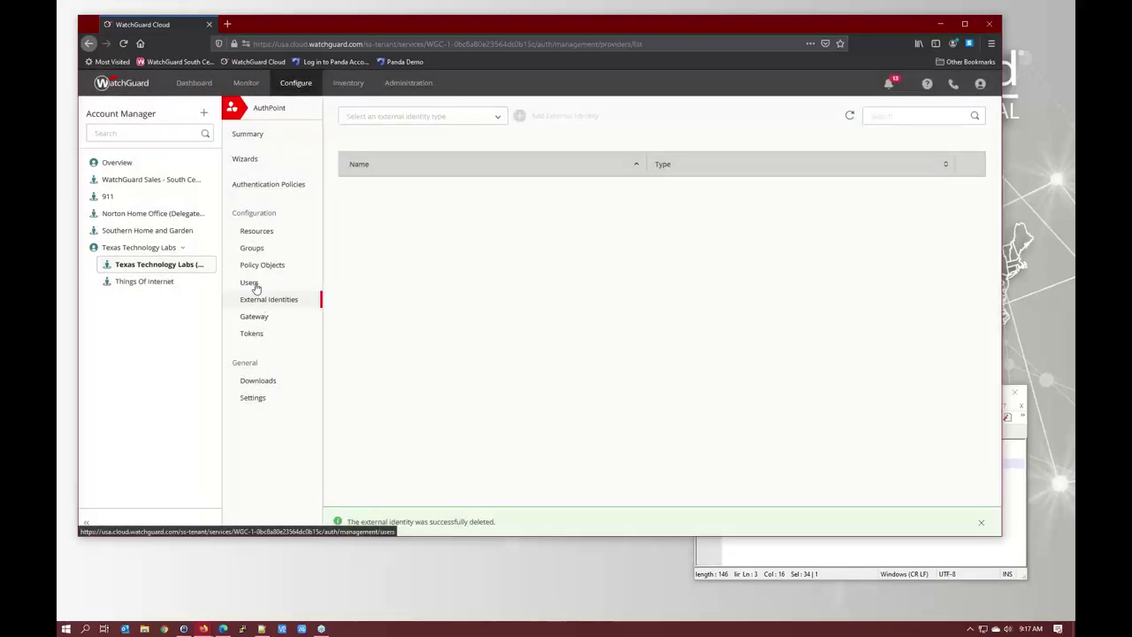
Check the Azure AD users' status without their external identity, and open the AuthPoint summary.
{"action": "left_click", "coordinate": [251, 283]}
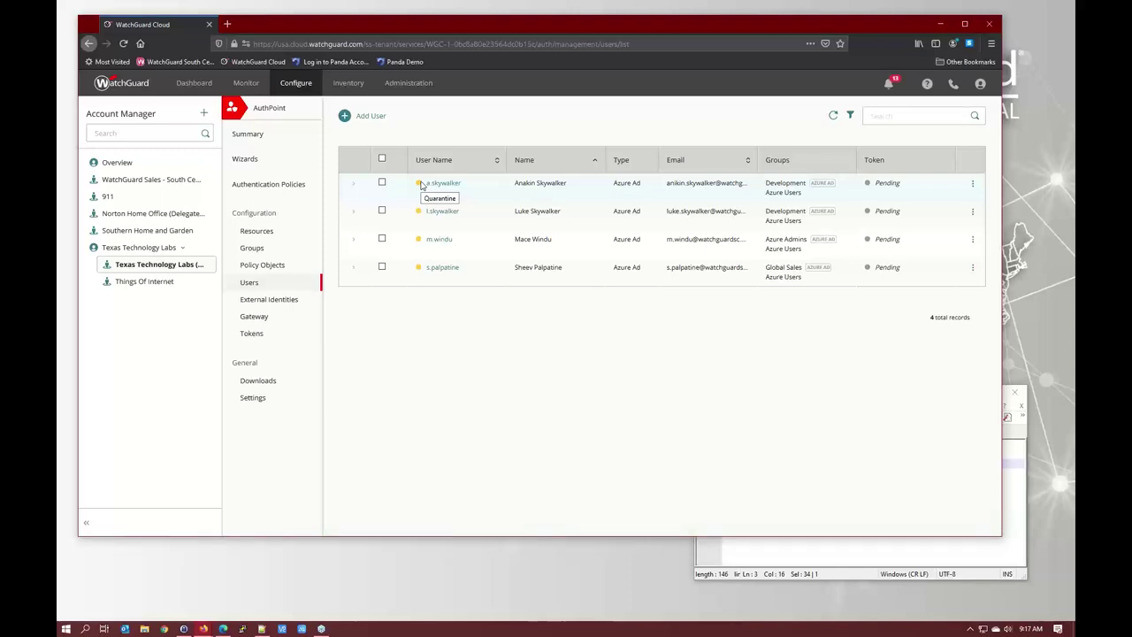
{"action": "left_click", "coordinate": [257, 137]}
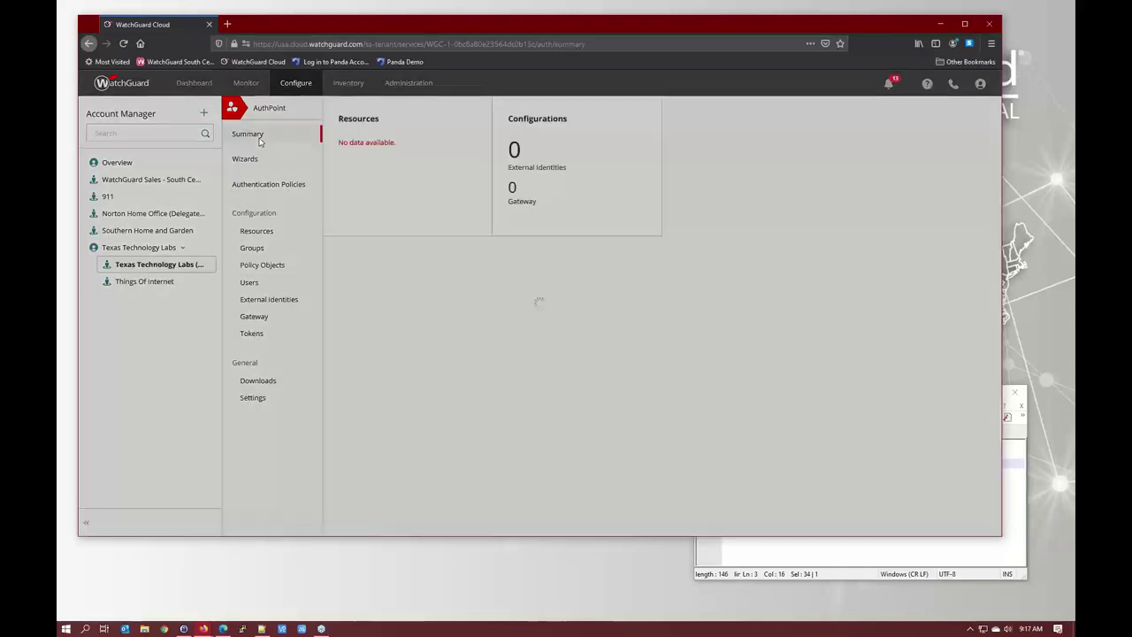